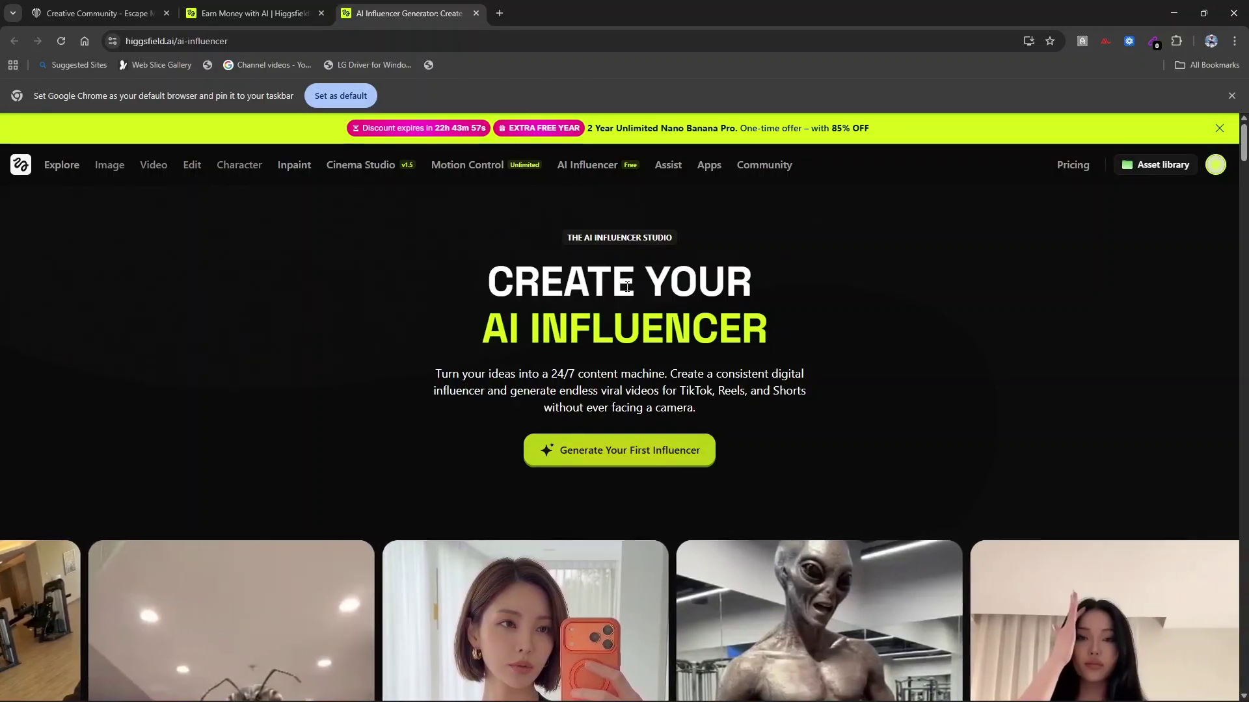
- Look through the AI Influencer landing page sections on creating, customizing and controlling a character
left_click(1215, 165)
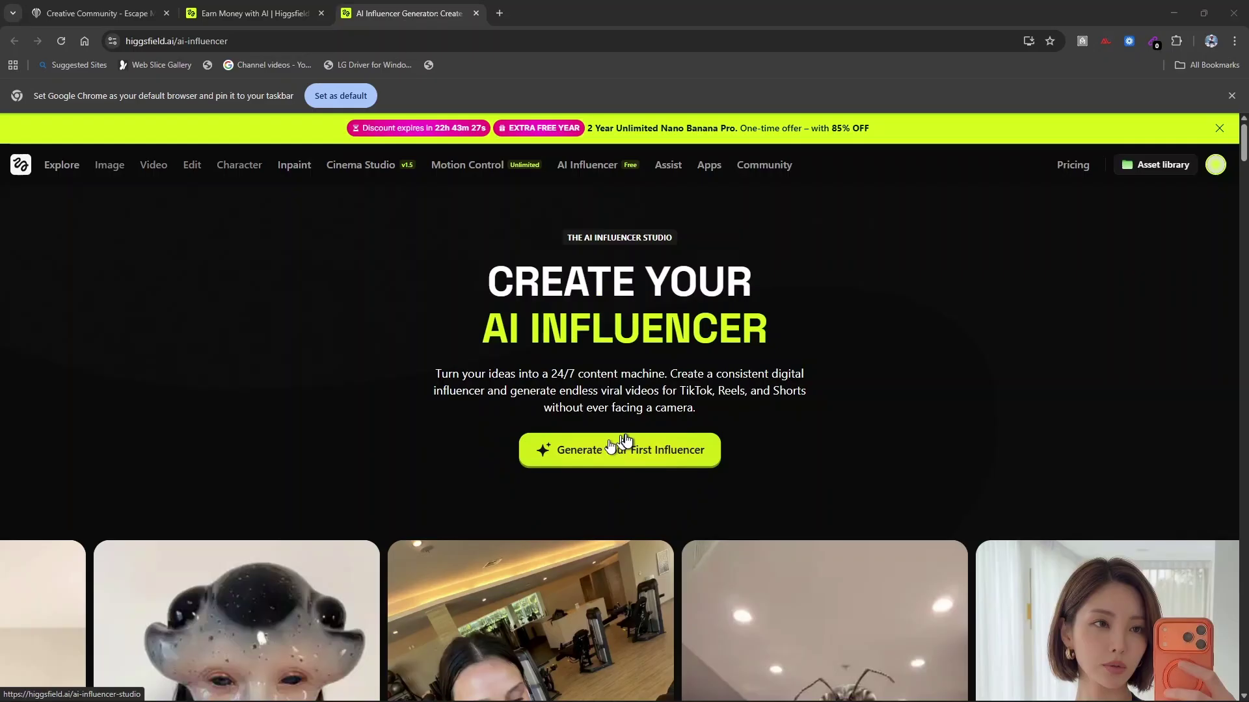
scroll(625, 435, "down", 1)
scroll(626, 437, "down", 20)
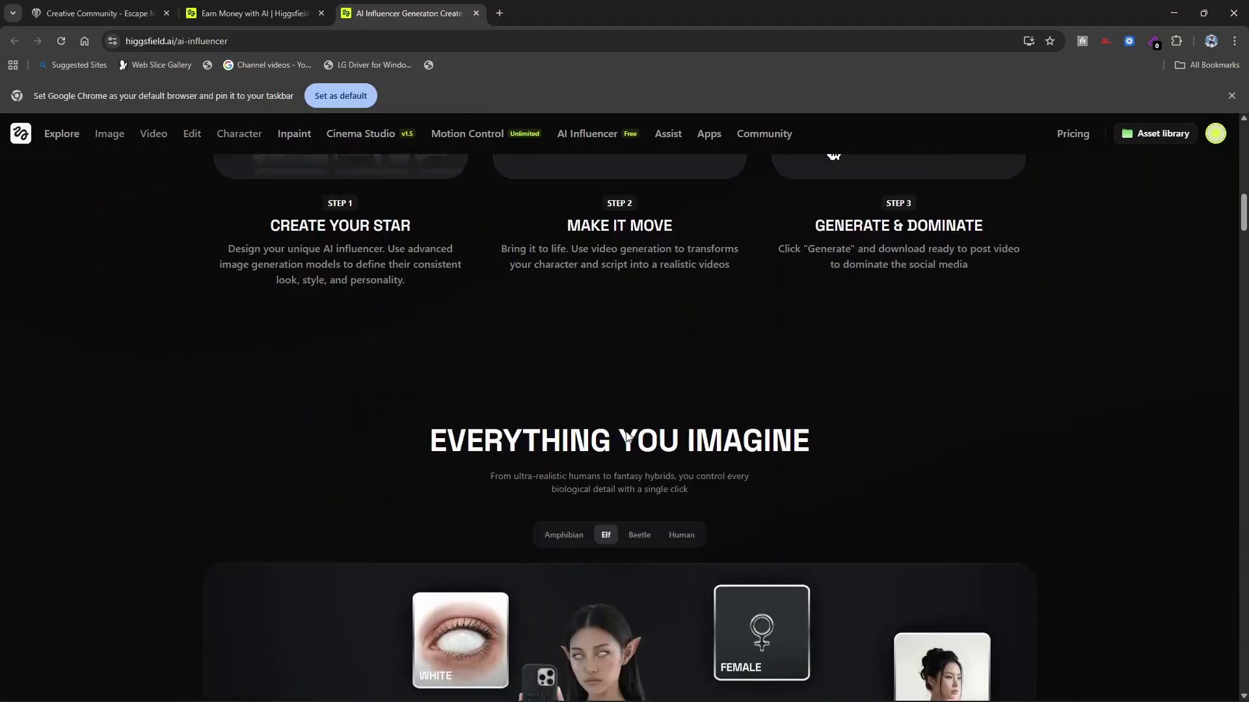
scroll(625, 431, "down", 20)
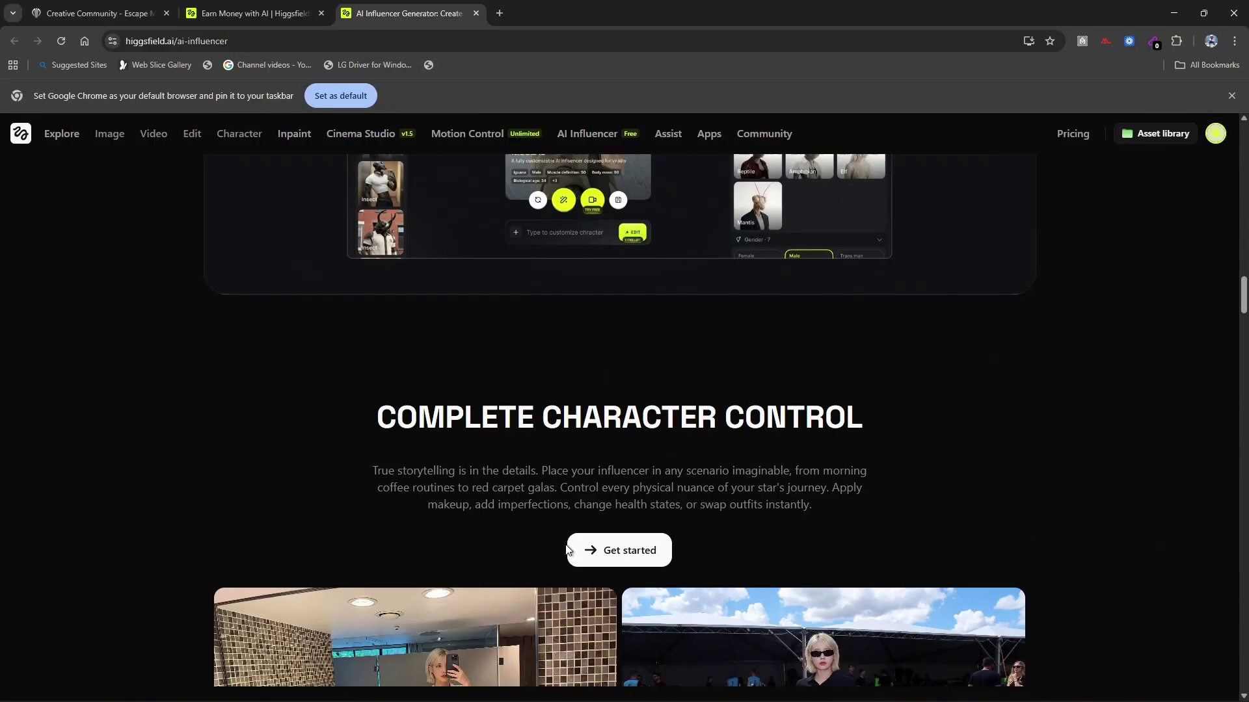
scroll(565, 546, "up", 20)
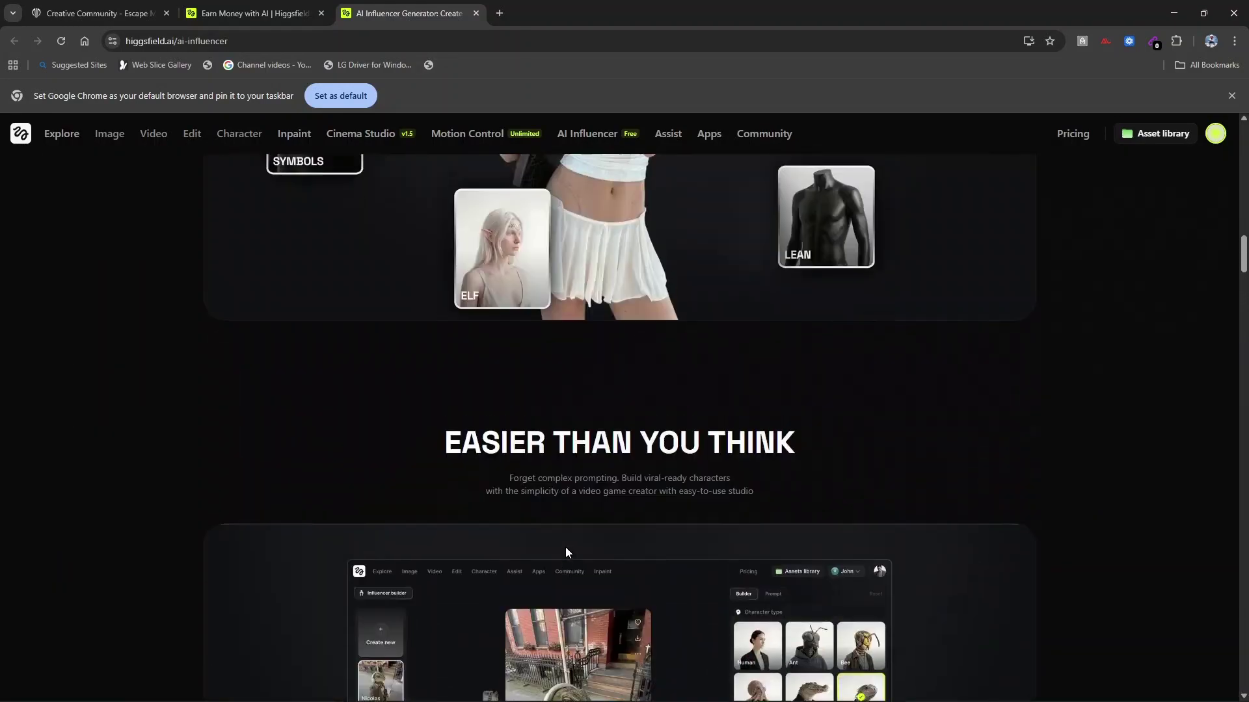
scroll(564, 548, "up", 5)
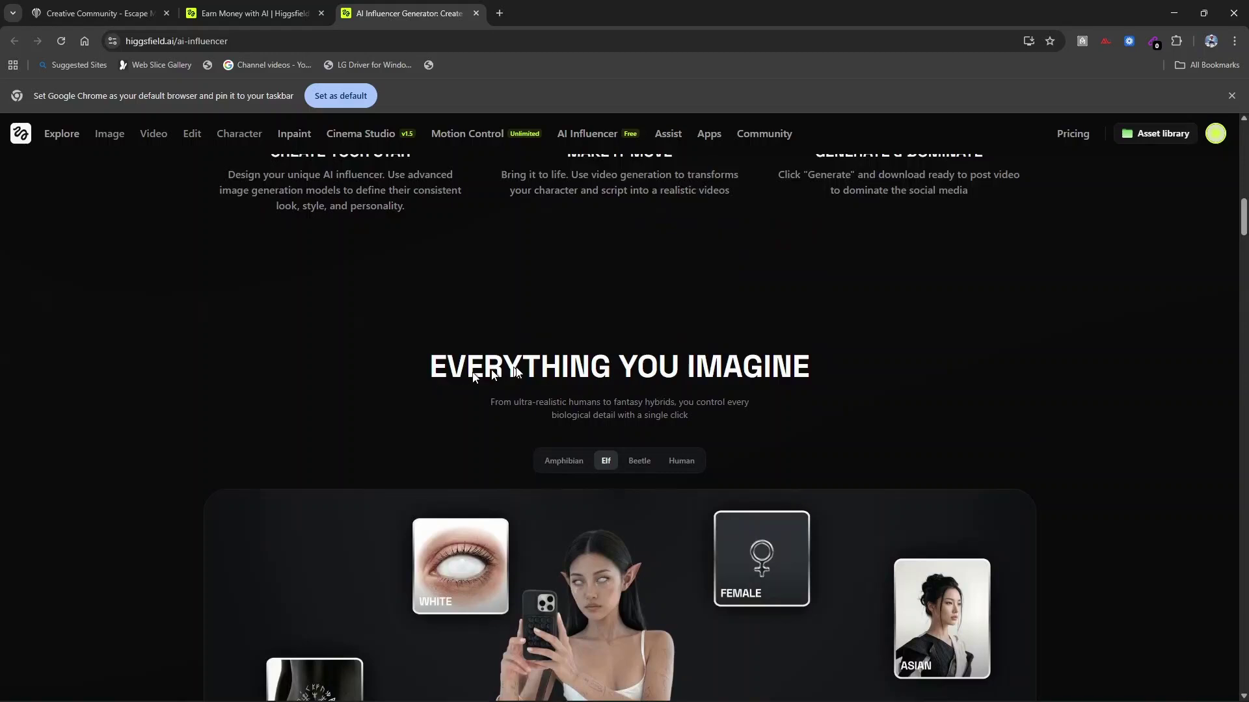
scroll(599, 505, "down", 2)
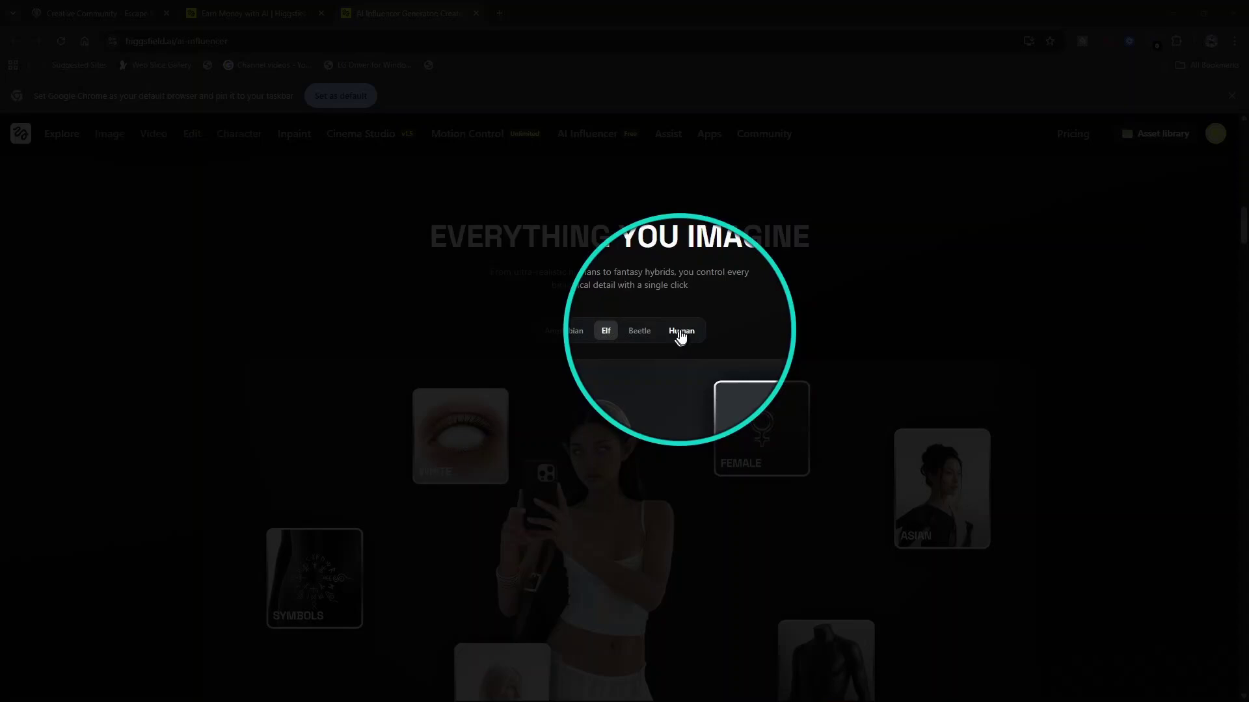
- Preview the Human and Amphibian example characters in the Everything You Imagine section, ending on the Human example
left_click(681, 333)
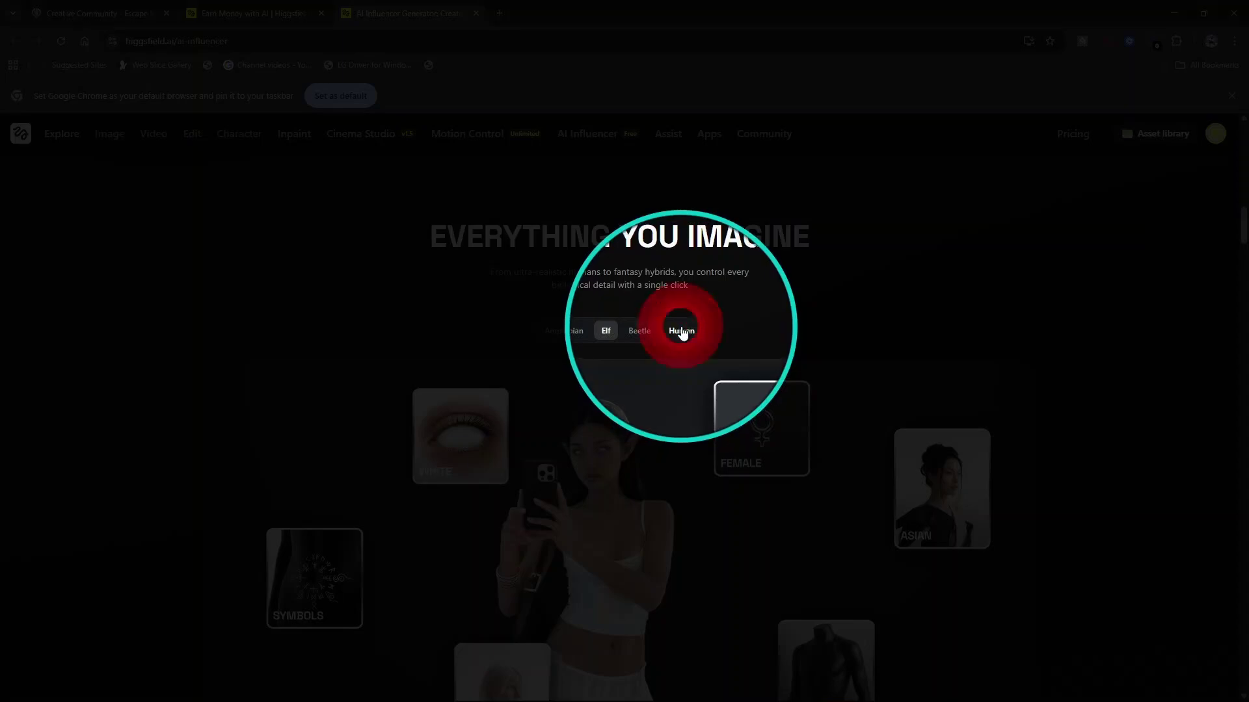
scroll(645, 482, "down", 2)
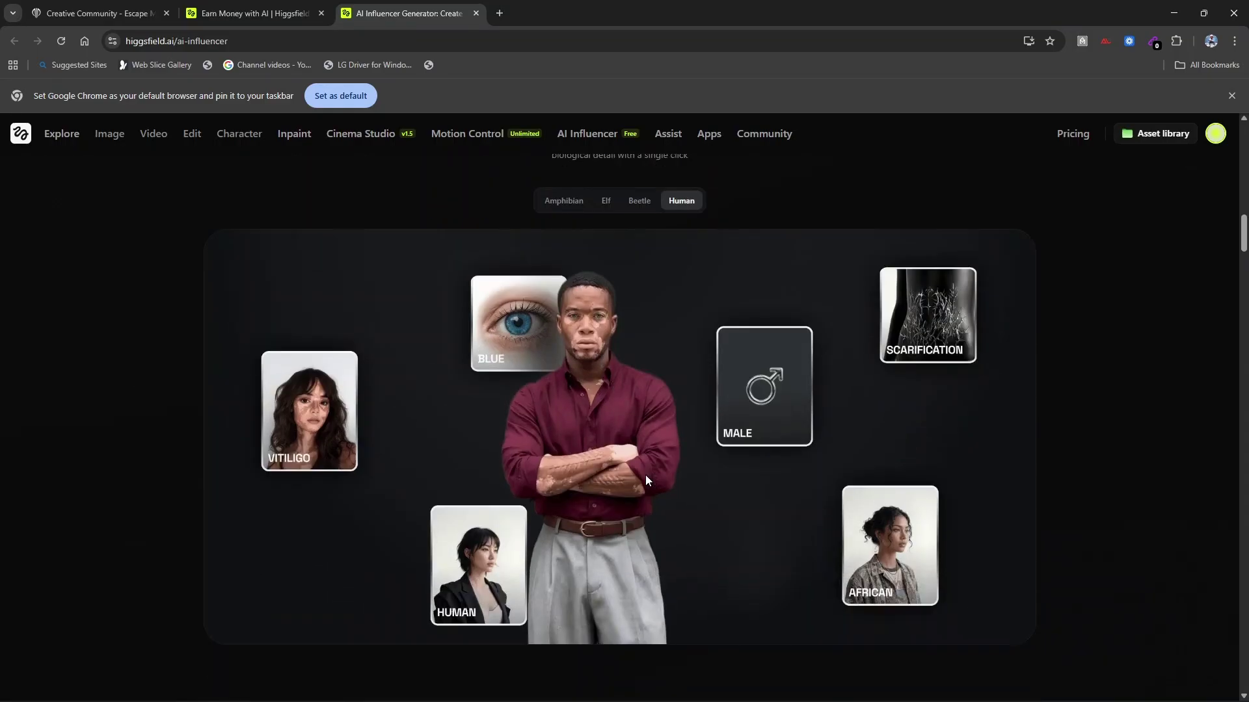
scroll(602, 355, "up", 1)
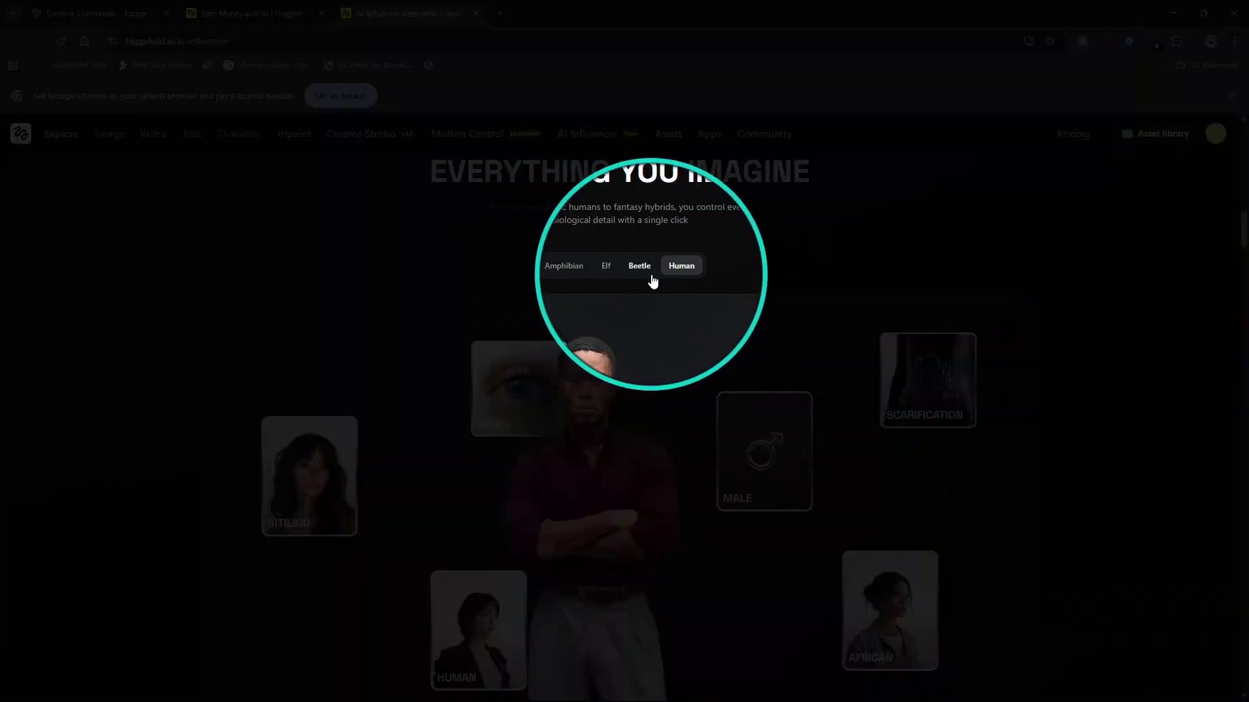
left_click(577, 279)
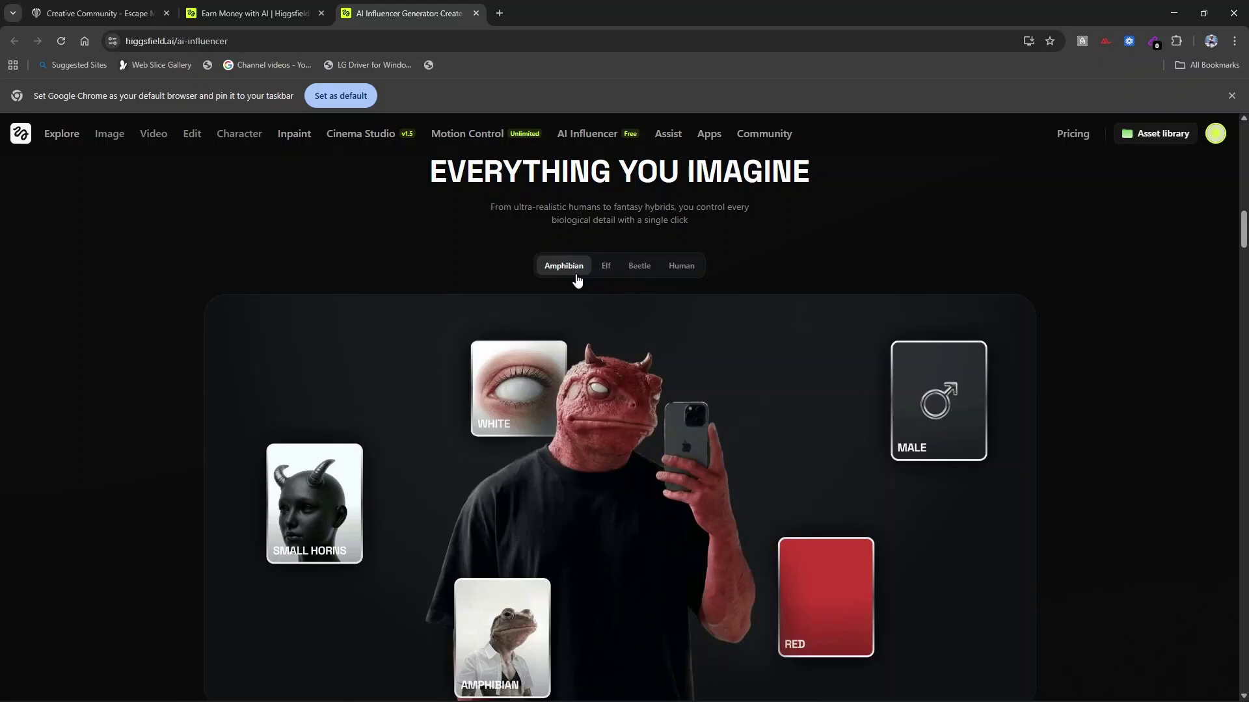
left_click(680, 265)
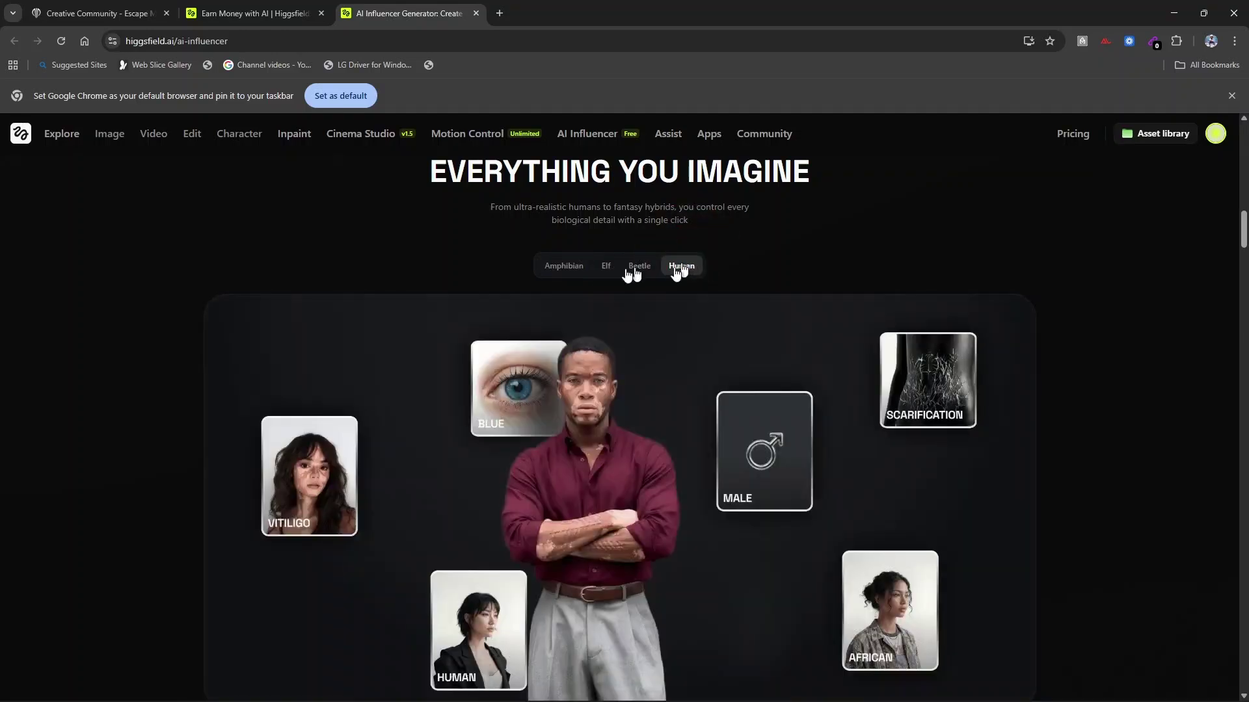
- Examine the influencer builder preview in the Easier Than You Think section of the landing page
scroll(720, 306, "up", 4)
scroll(724, 311, "down", 4)
scroll(730, 325, "down", 6)
scroll(729, 325, "down", 3)
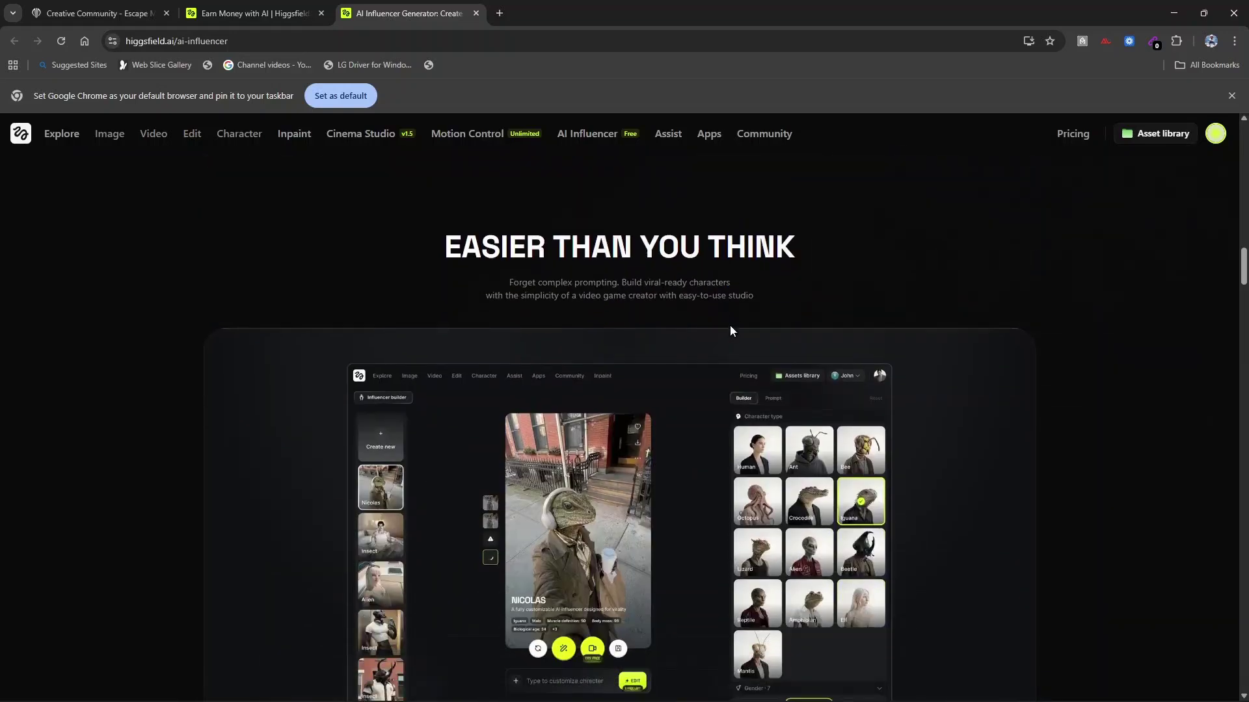
scroll(729, 325, "down", 2)
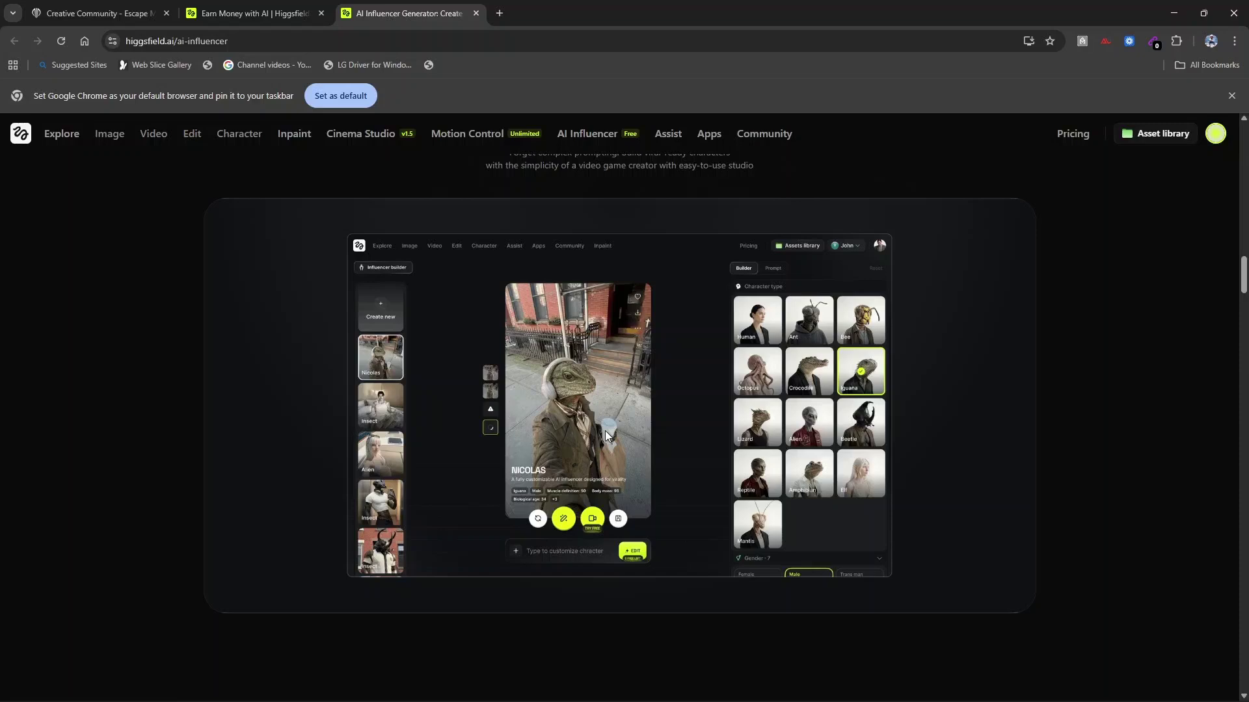
- Open the AI Influencer Studio to generate a first influencer and start a new blank character
scroll(590, 418, "up", 20)
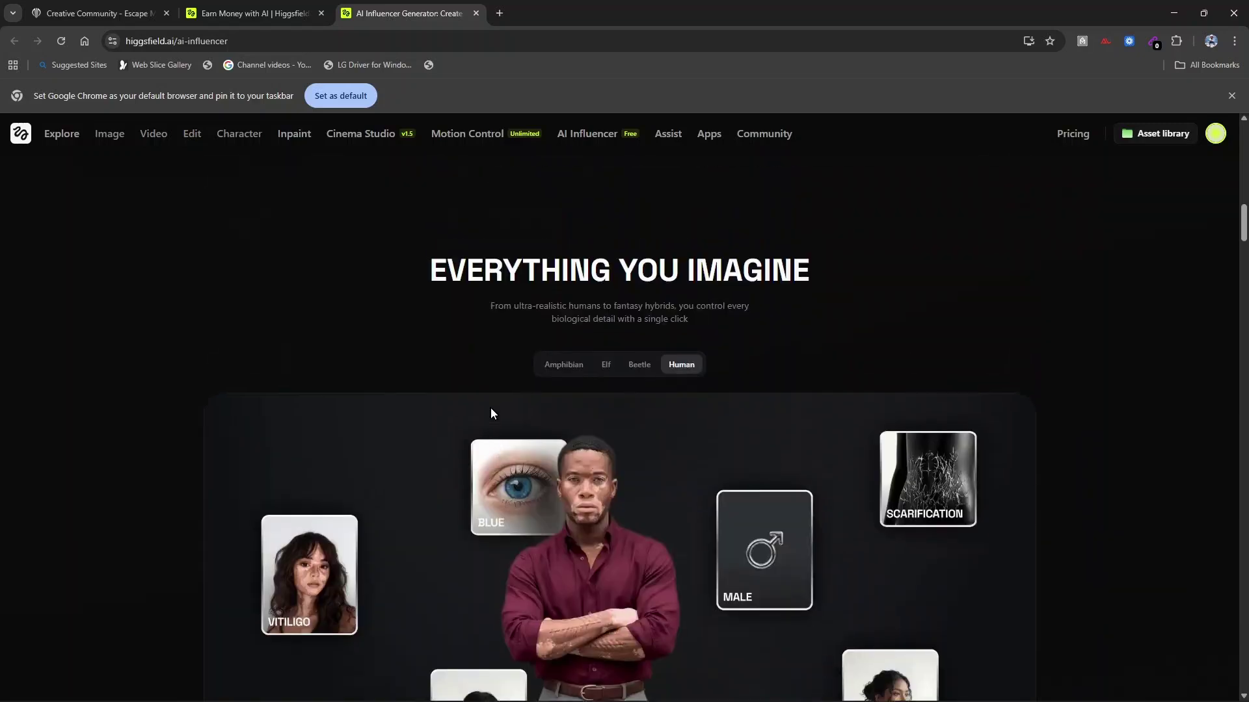
scroll(493, 413, "up", 6)
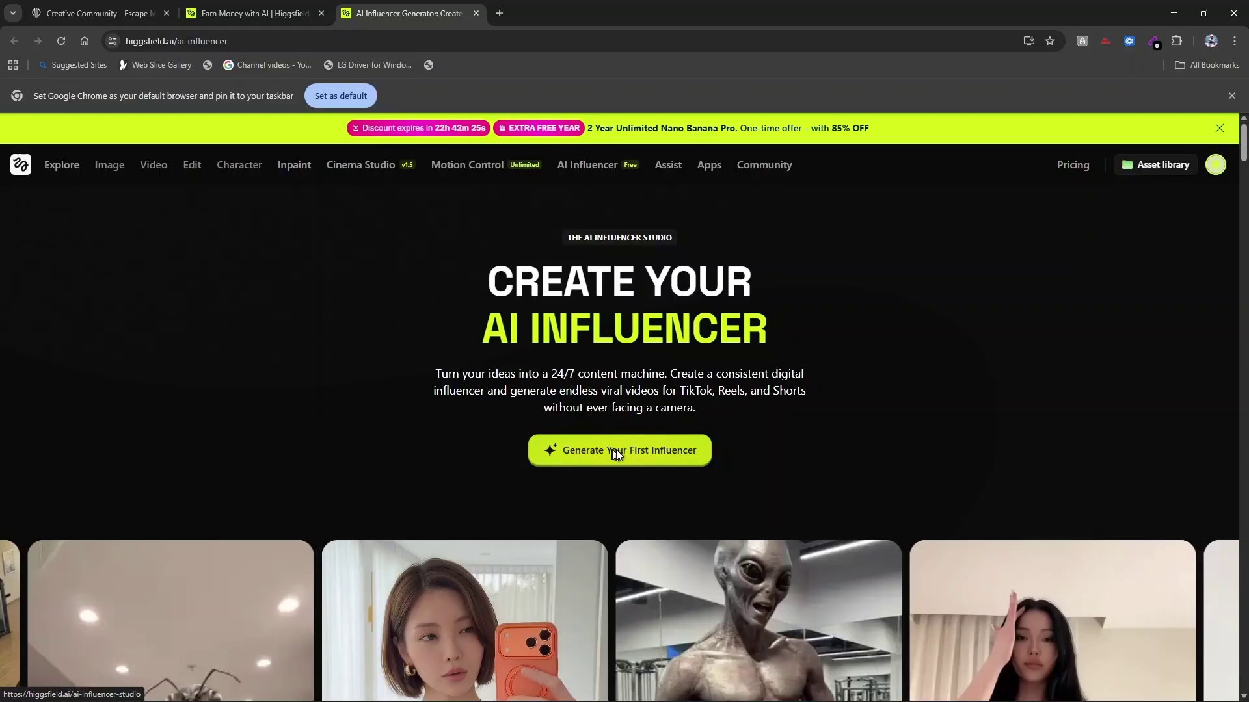
left_click(617, 450)
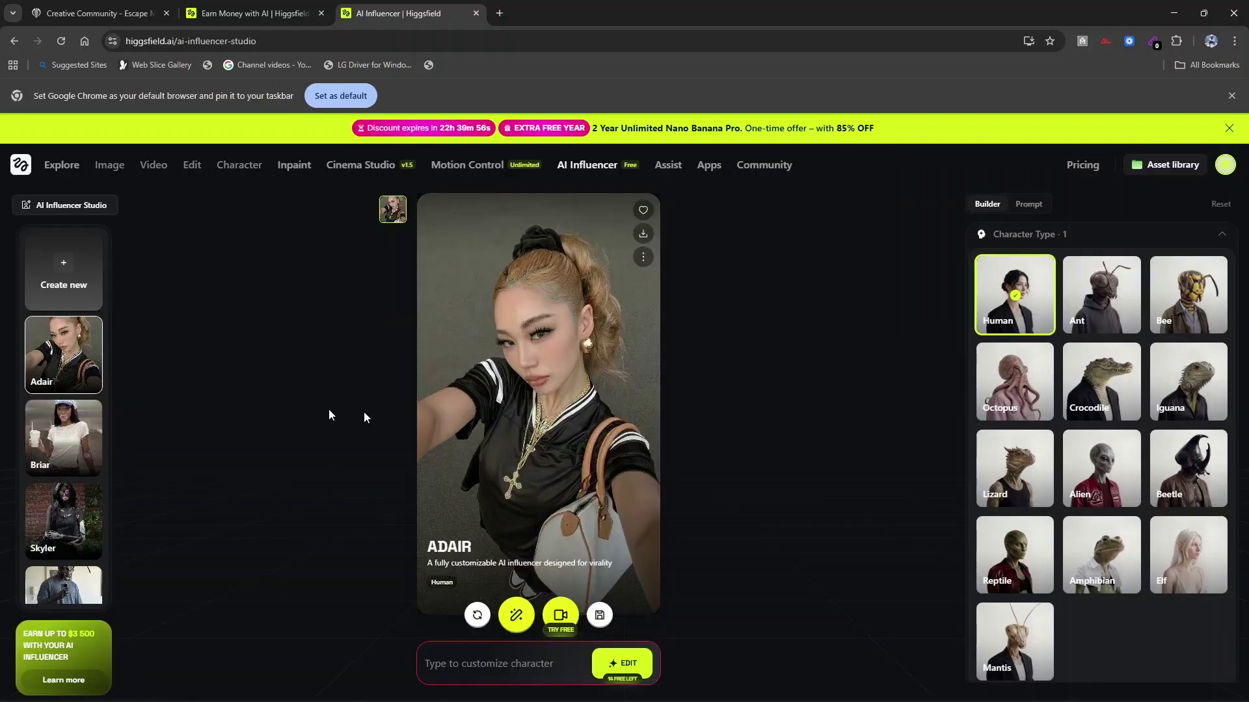
left_click(64, 267)
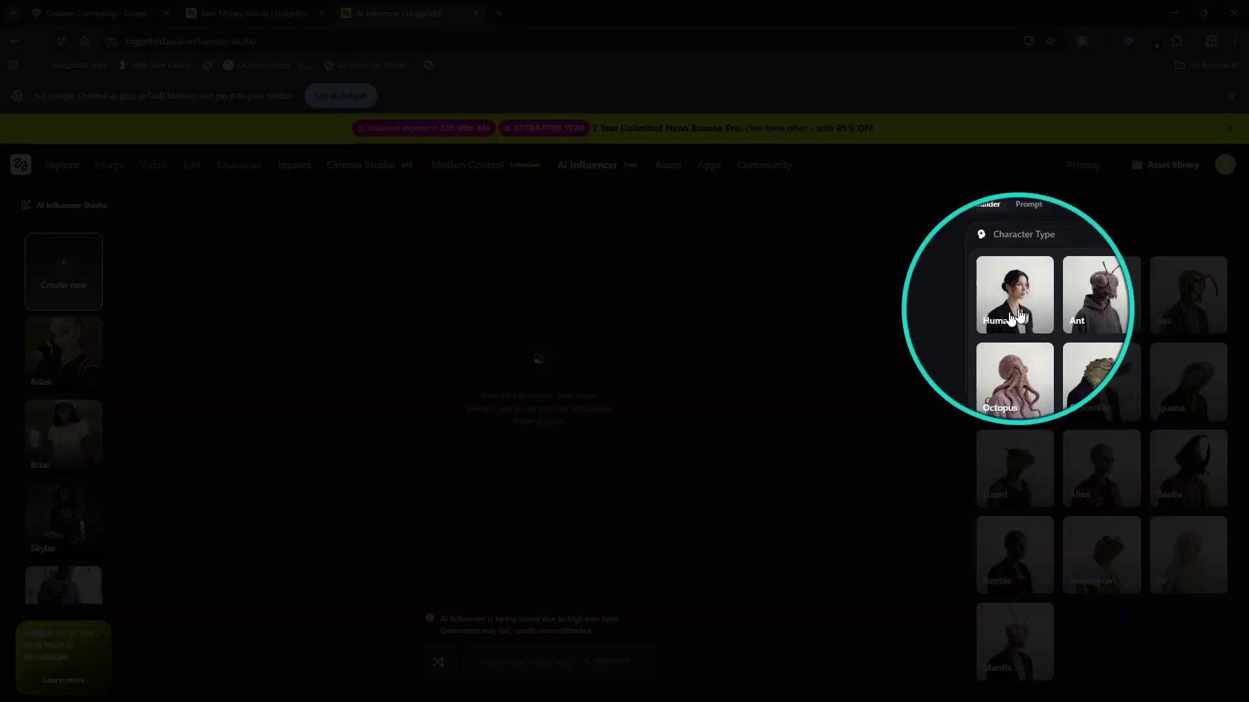
- Set the new influencer's character type to Human and its gender to Male
left_click(1019, 315)
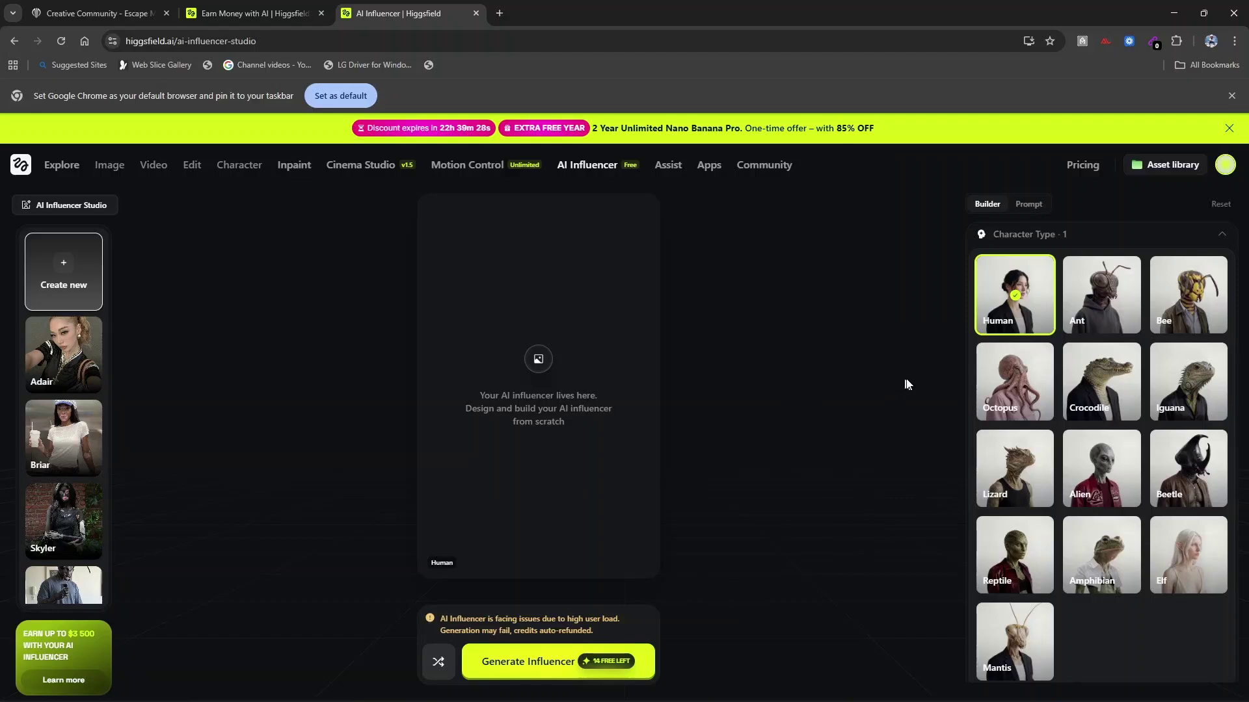
scroll(1022, 413, "down", 3)
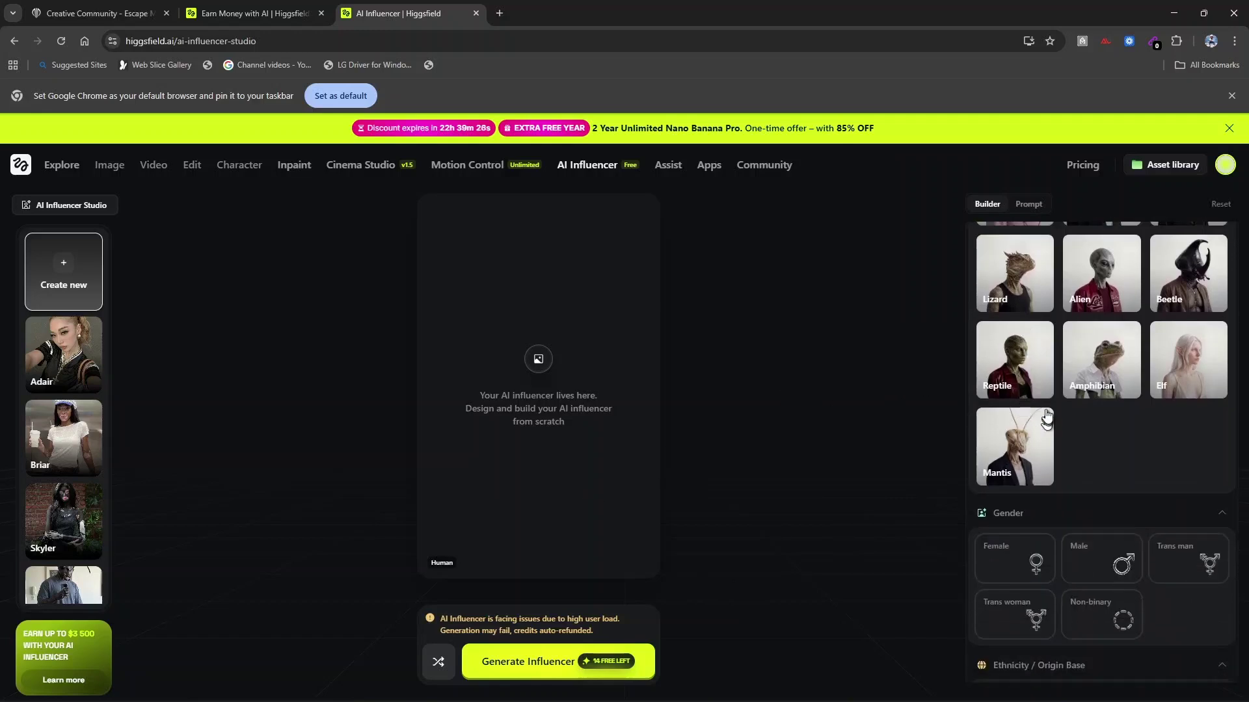
scroll(1044, 418, "down", 2)
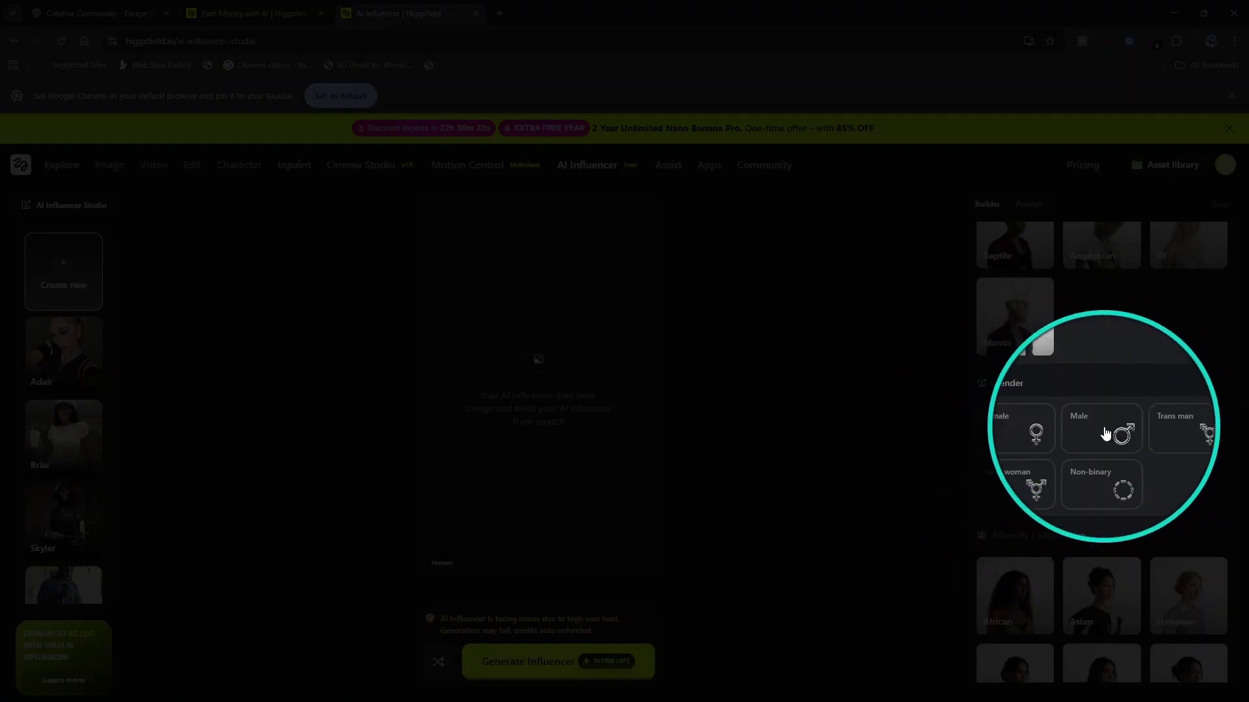
left_click(1106, 432)
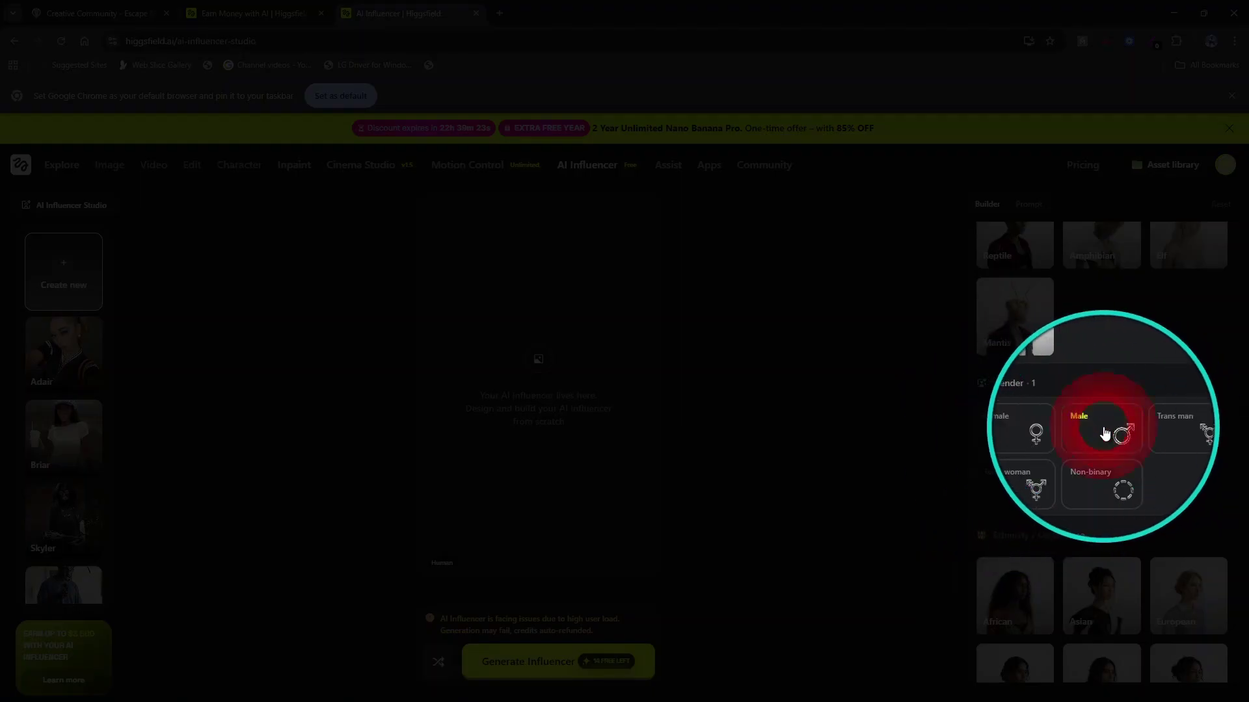
- Set the influencer's ethnicity to African and choose the second, brownish-black swatch as the skin color
scroll(1000, 458, "down", 1)
scroll(1000, 458, "down", 1)
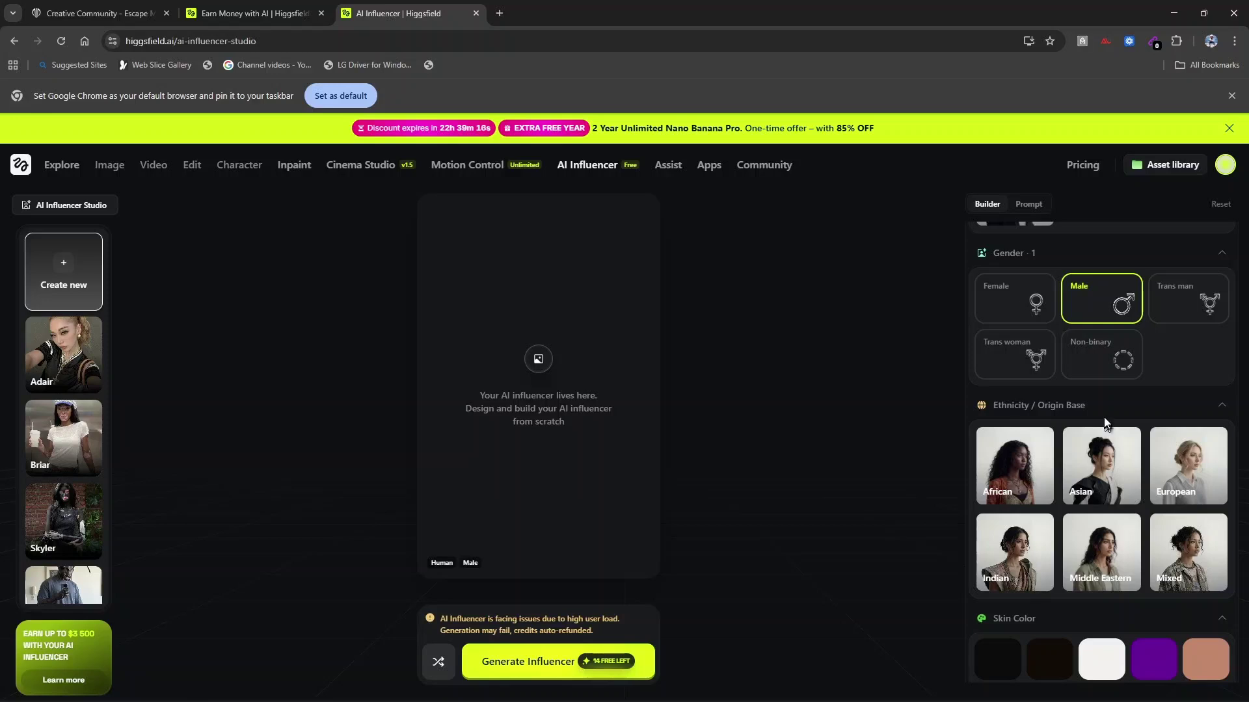
scroll(1101, 423, "down", 2)
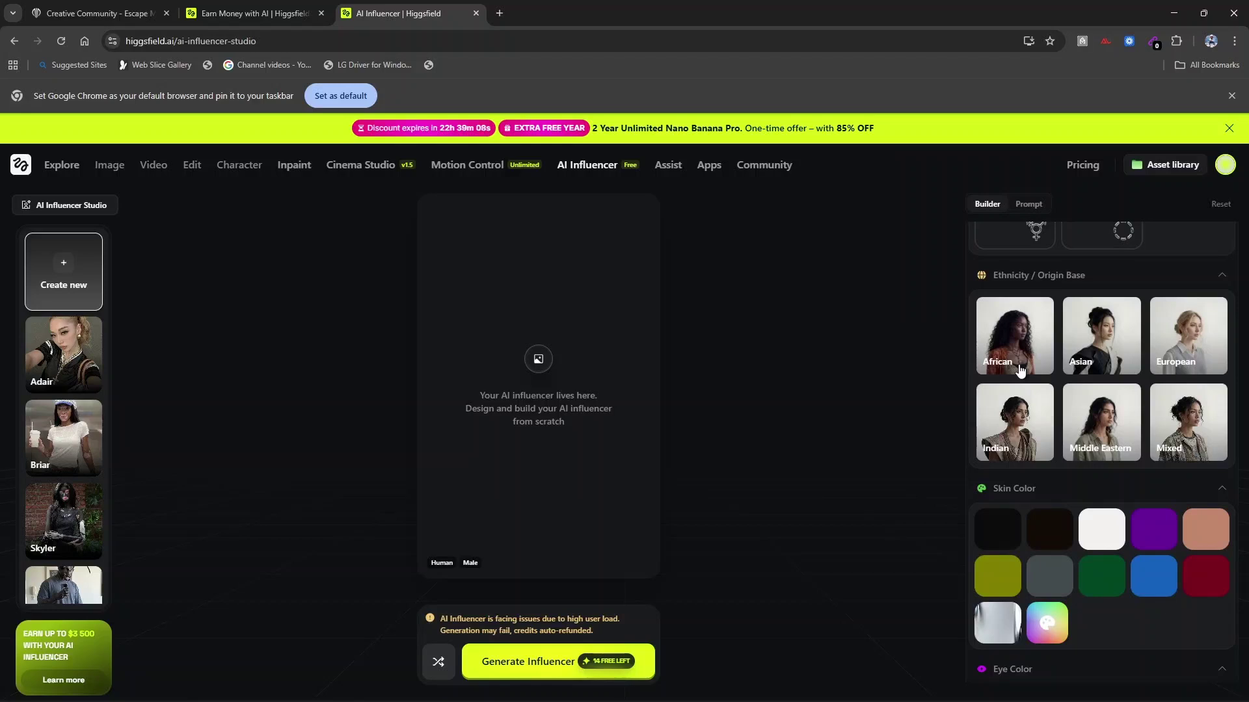
left_click(1012, 354)
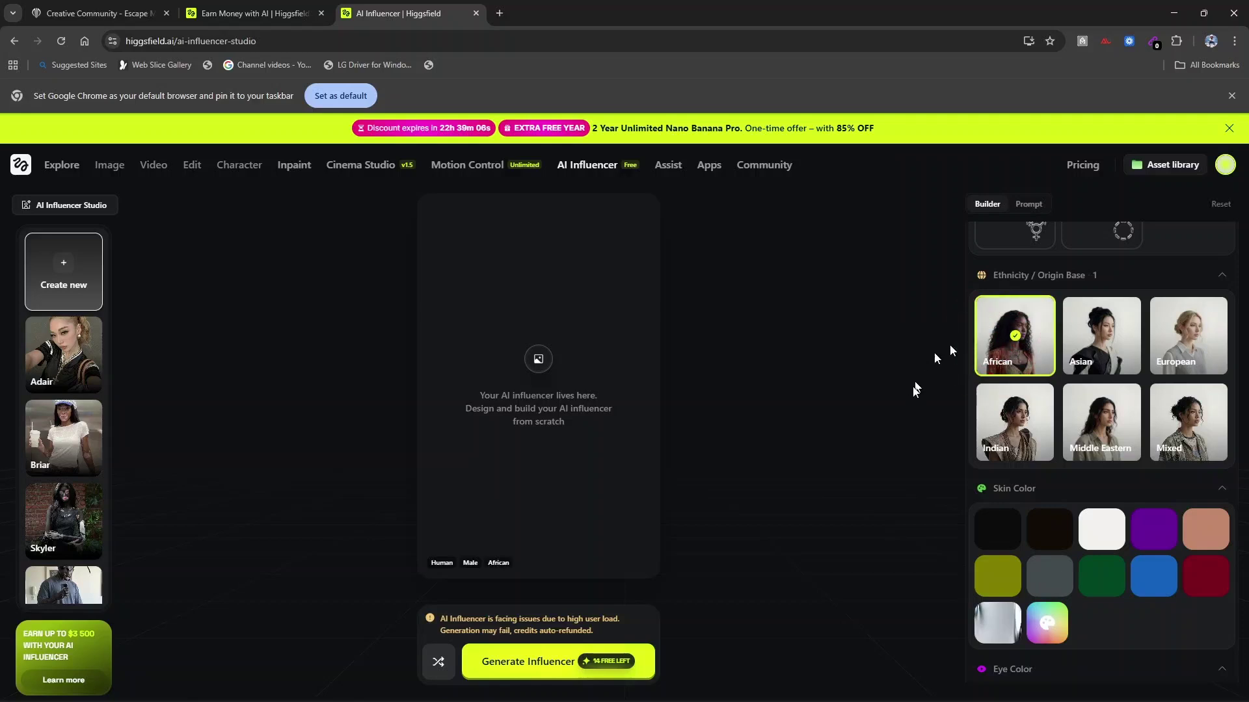
scroll(1046, 463, "down", 1)
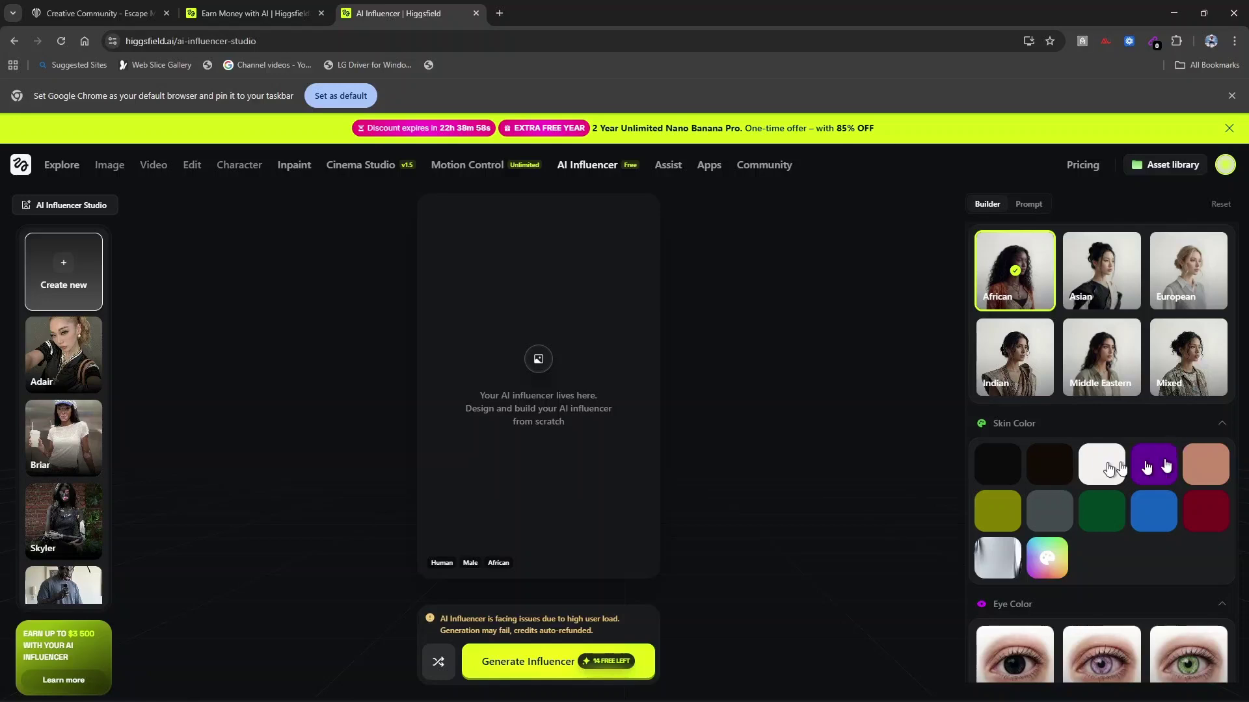
left_click(1055, 475)
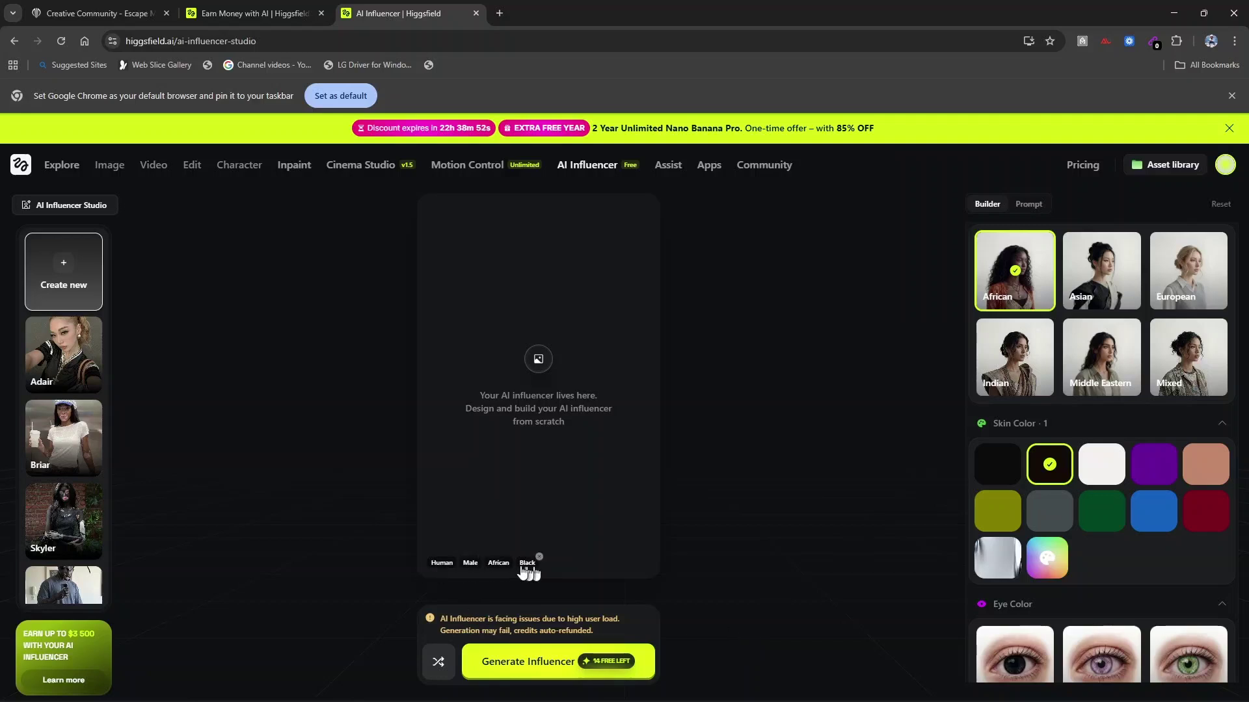
- Set the influencer's eye color to Deep Brown
scroll(1081, 465, "down", 2)
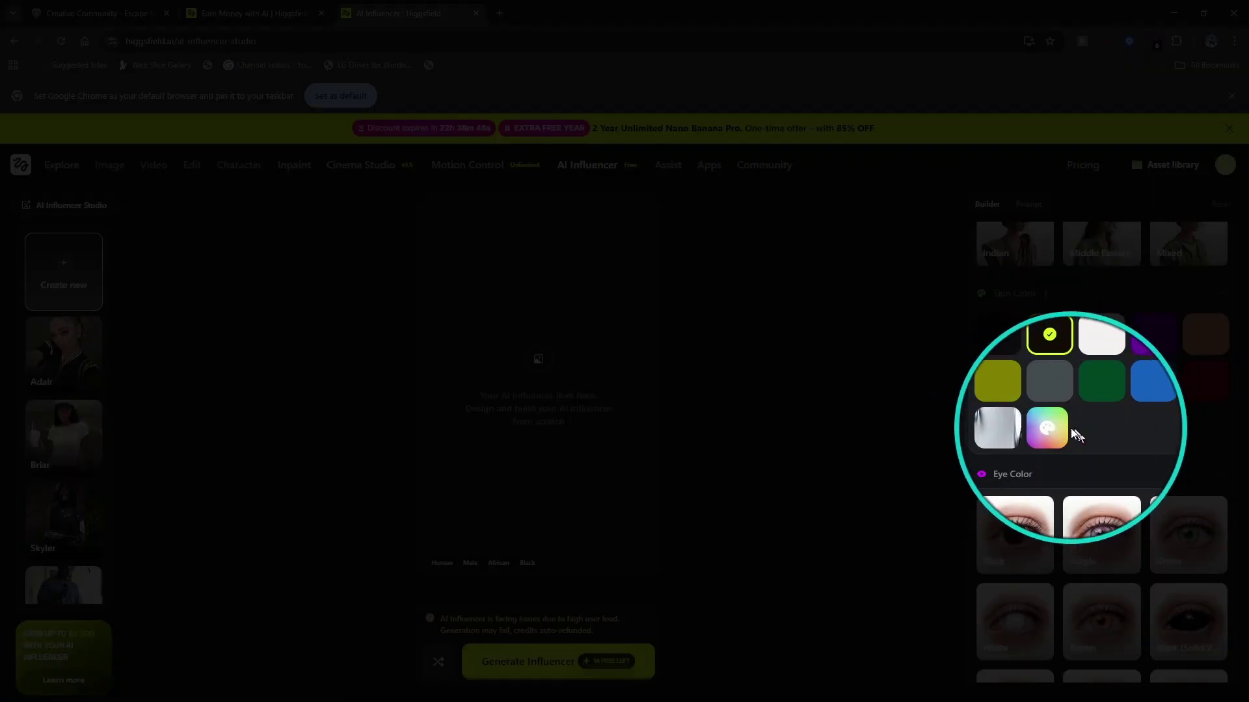
scroll(1097, 558, "down", 1)
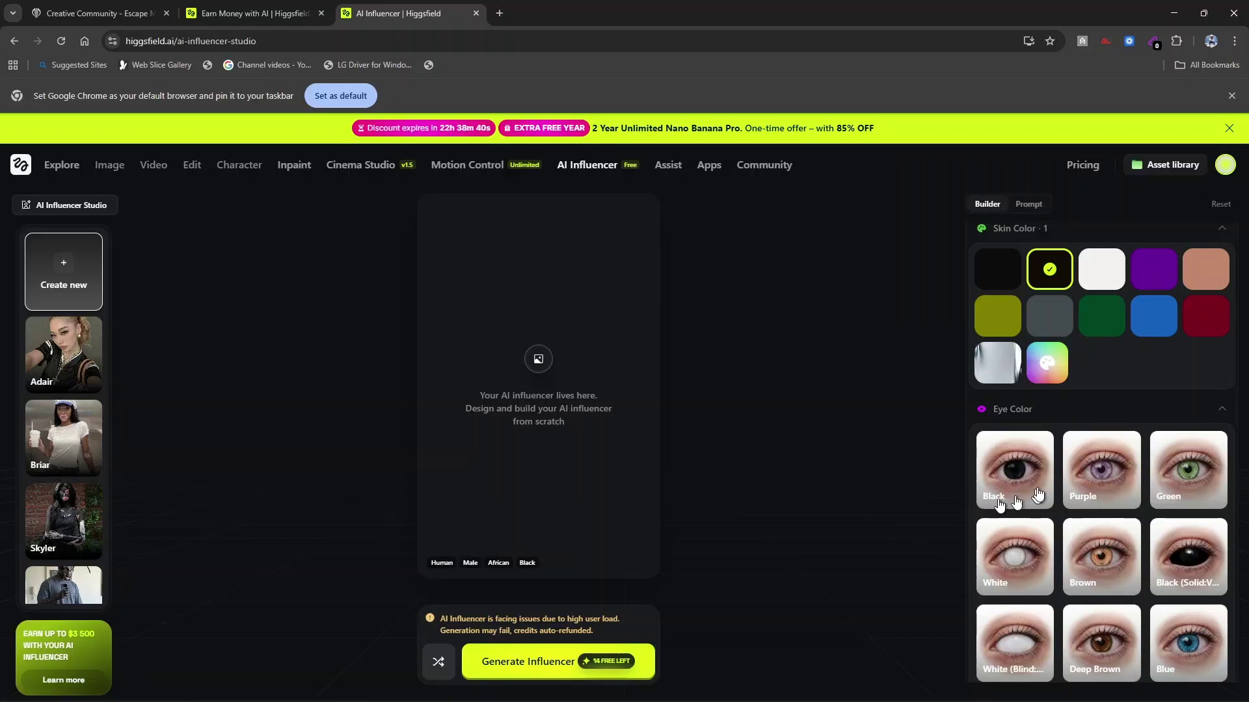
scroll(1028, 480, "down", 2)
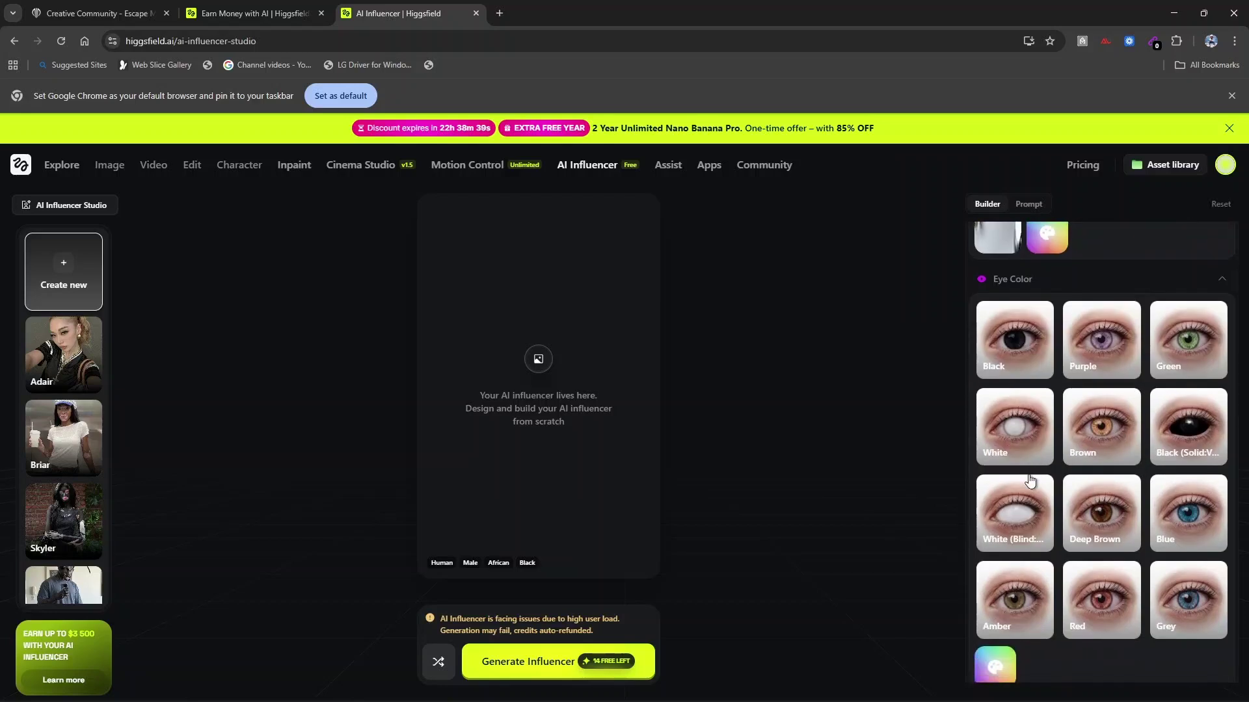
left_click(1103, 519)
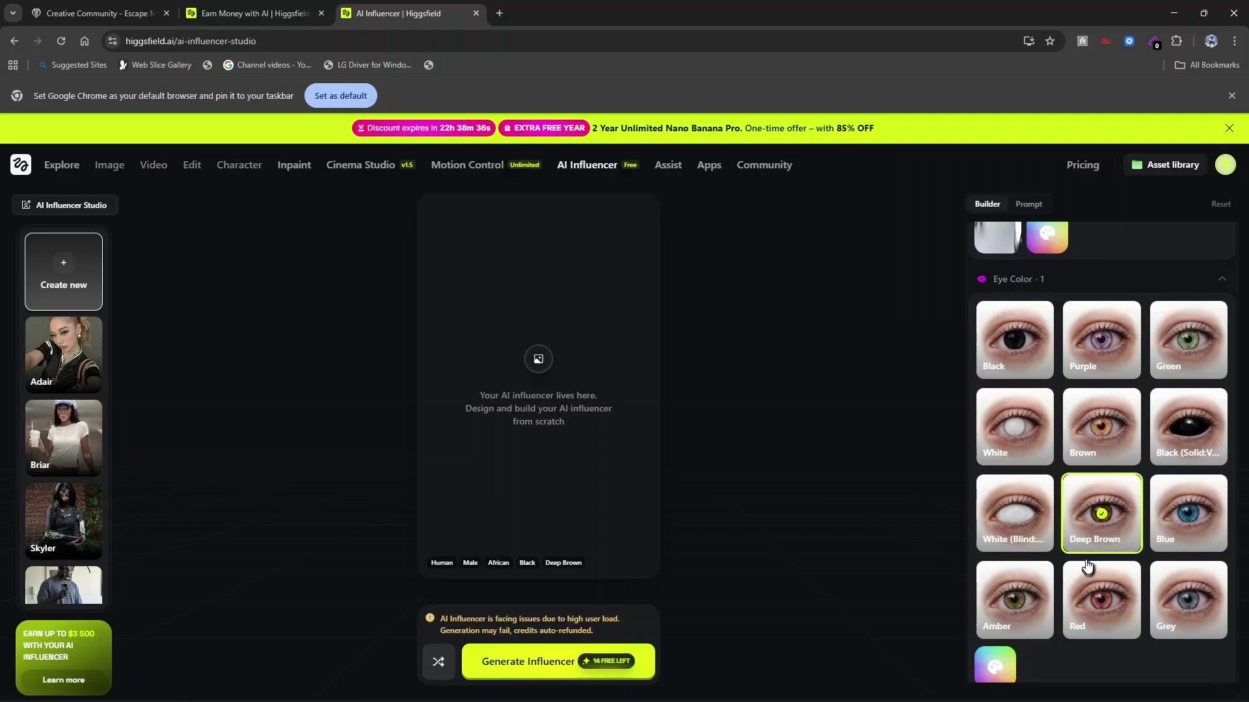
- Leave the skin conditions unselected, set the influencer's age to Adult and enable the advanced settings
scroll(1086, 562, "down", 3)
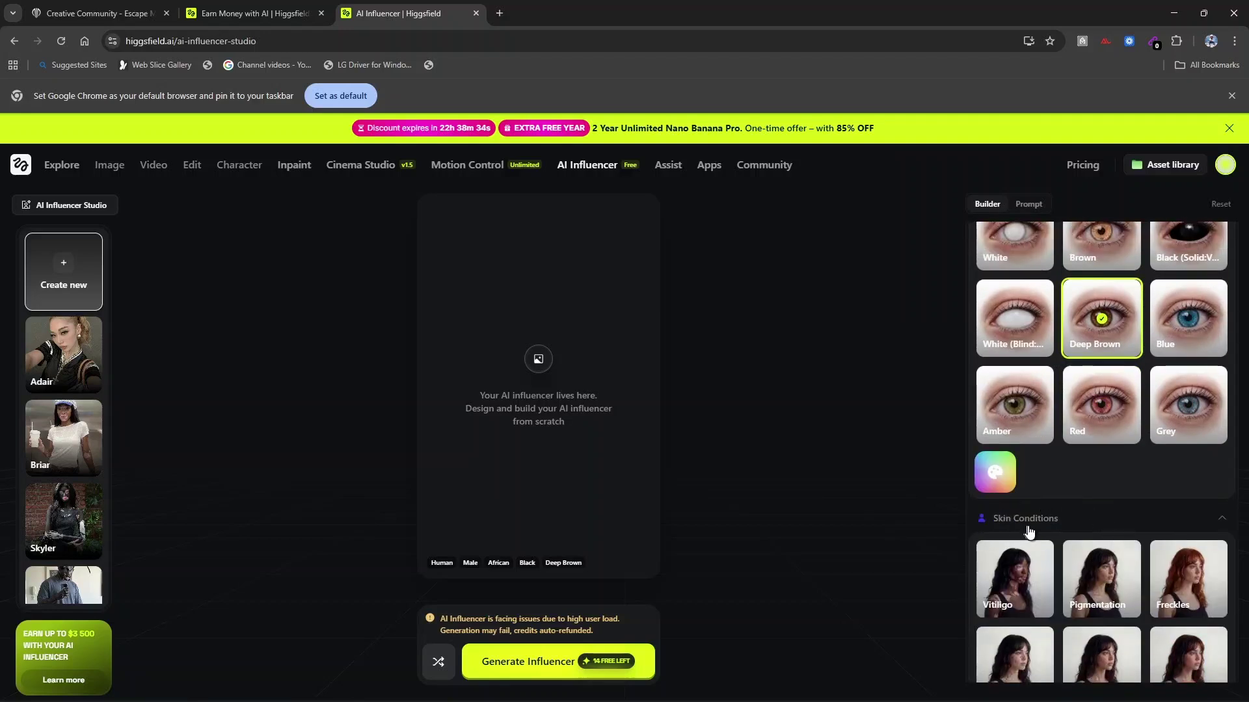
scroll(1105, 530, "down", 2)
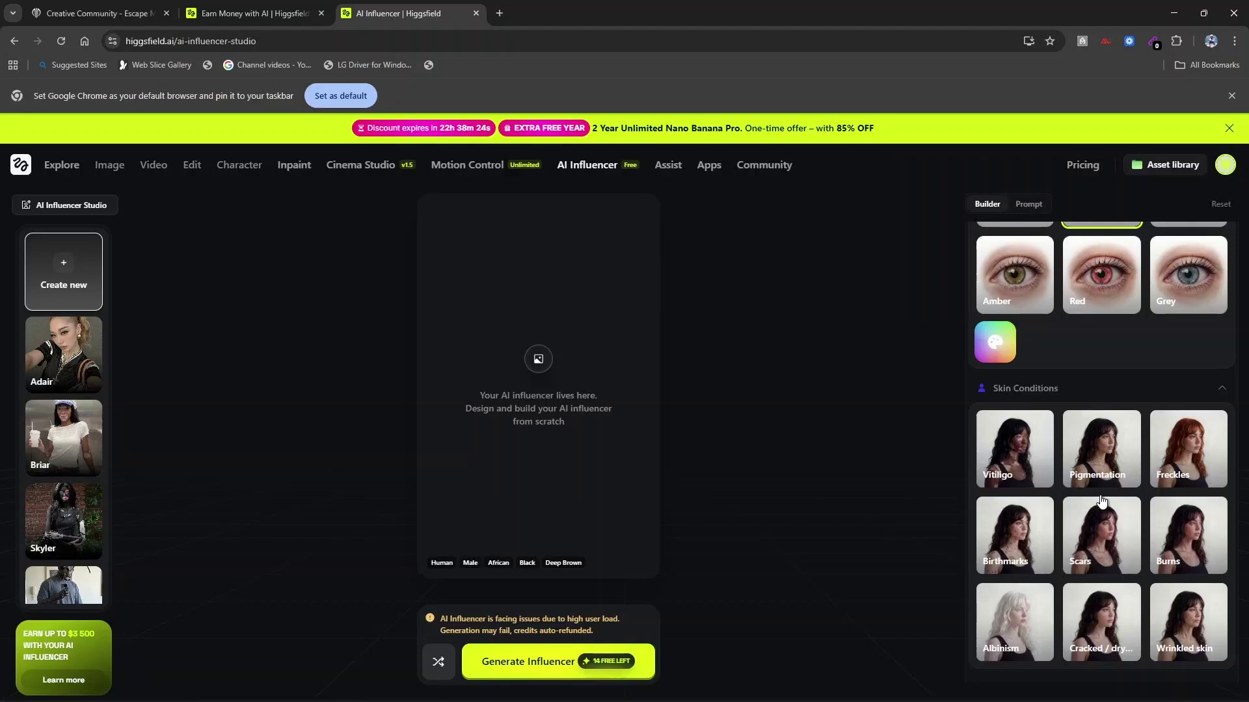
scroll(1187, 500, "down", 1)
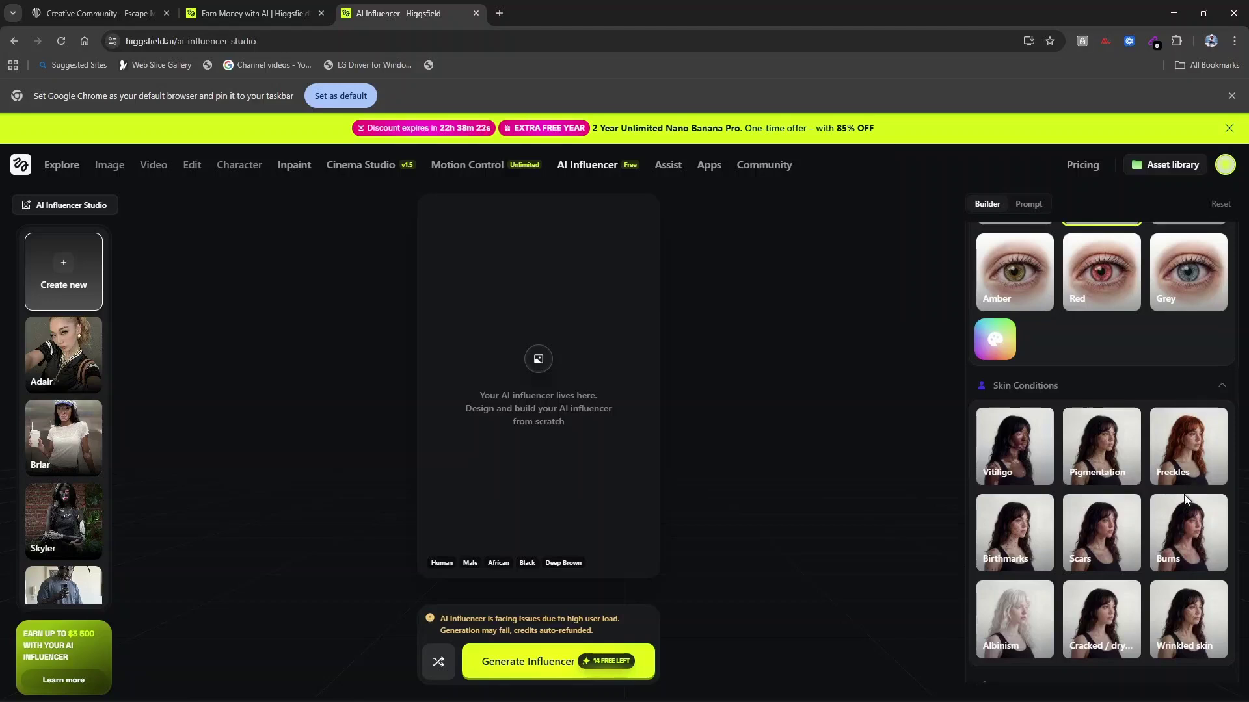
scroll(1185, 500, "down", 2)
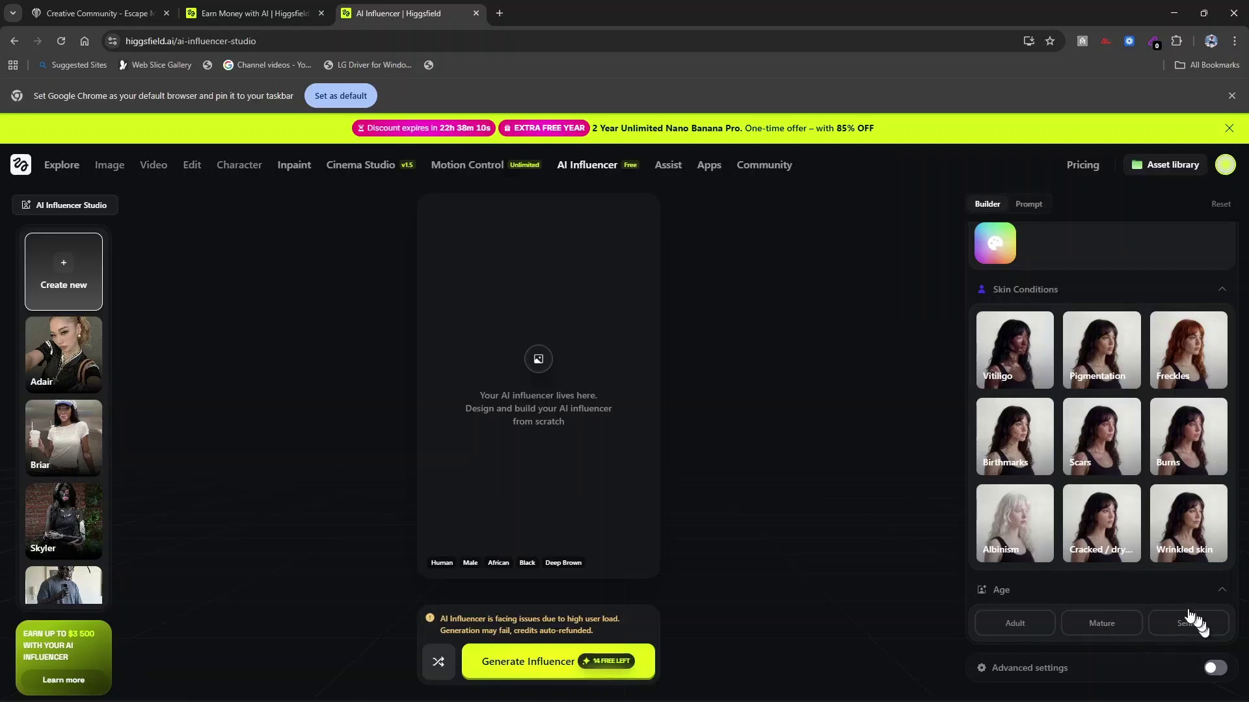
left_click(1032, 628)
left_click(1211, 670)
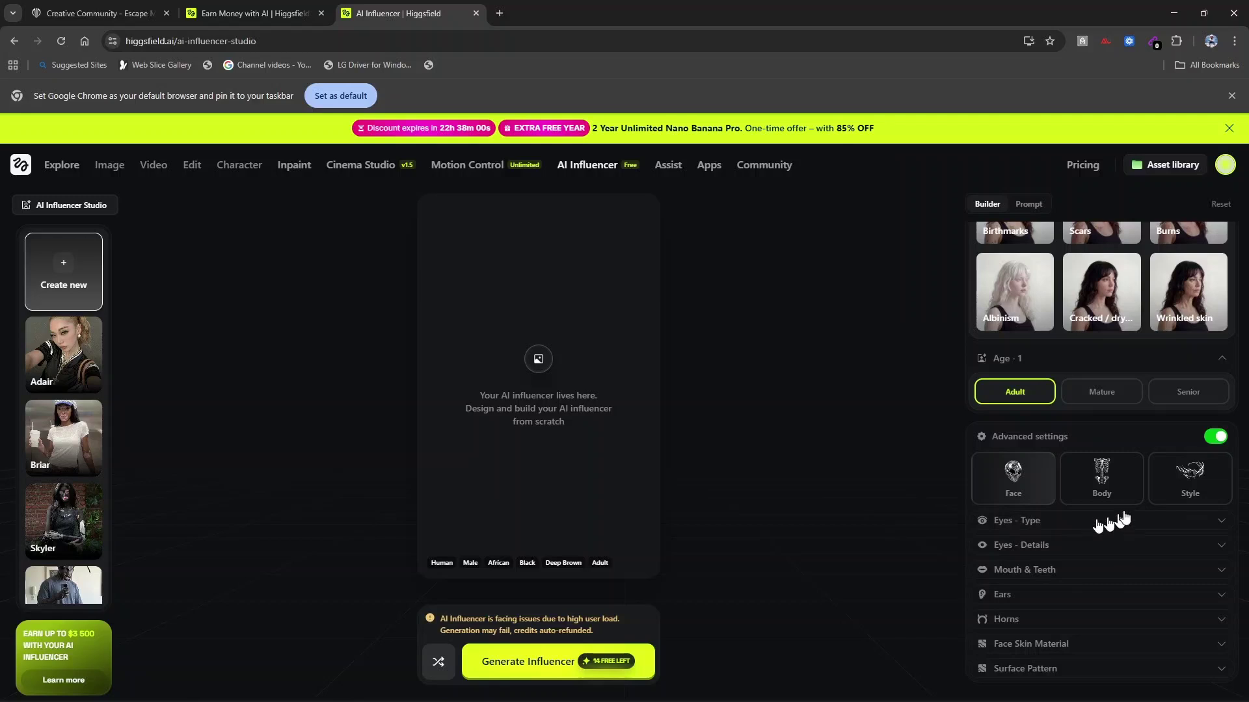
- Examine the available eye types and eye details in the advanced face settings
left_click(1223, 520)
scroll(1164, 553, "down", 1)
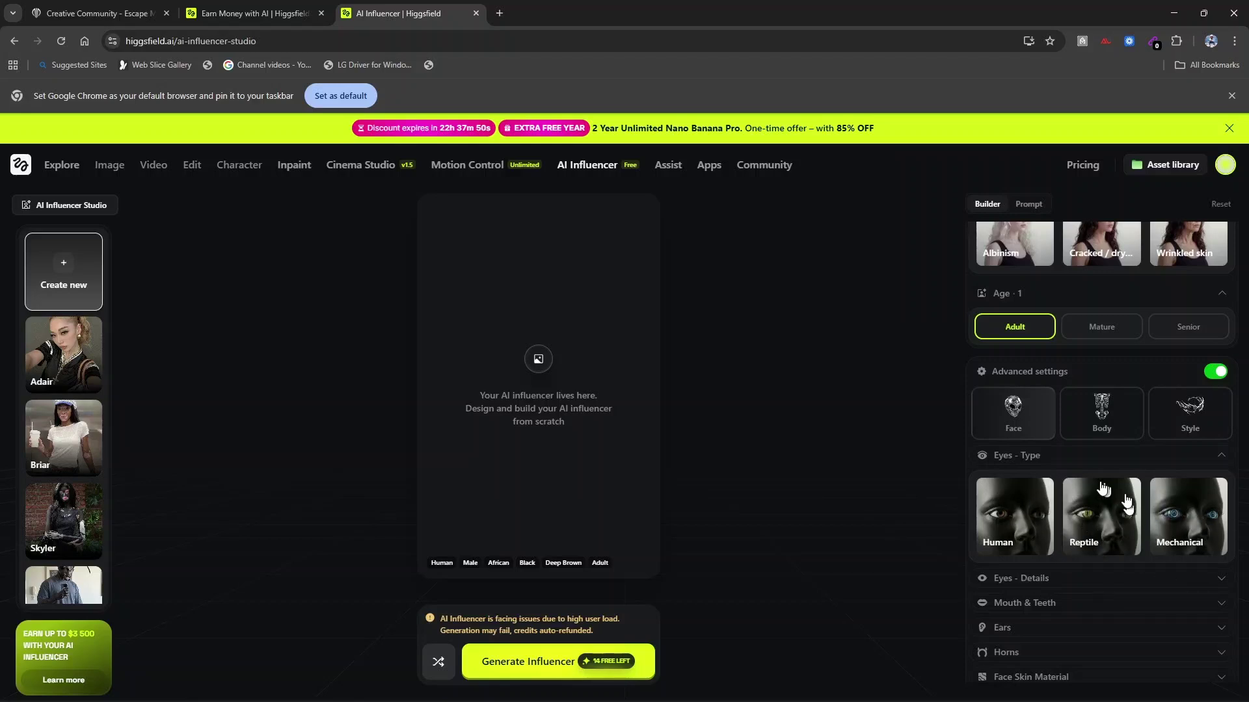
scroll(1091, 572, "down", 1)
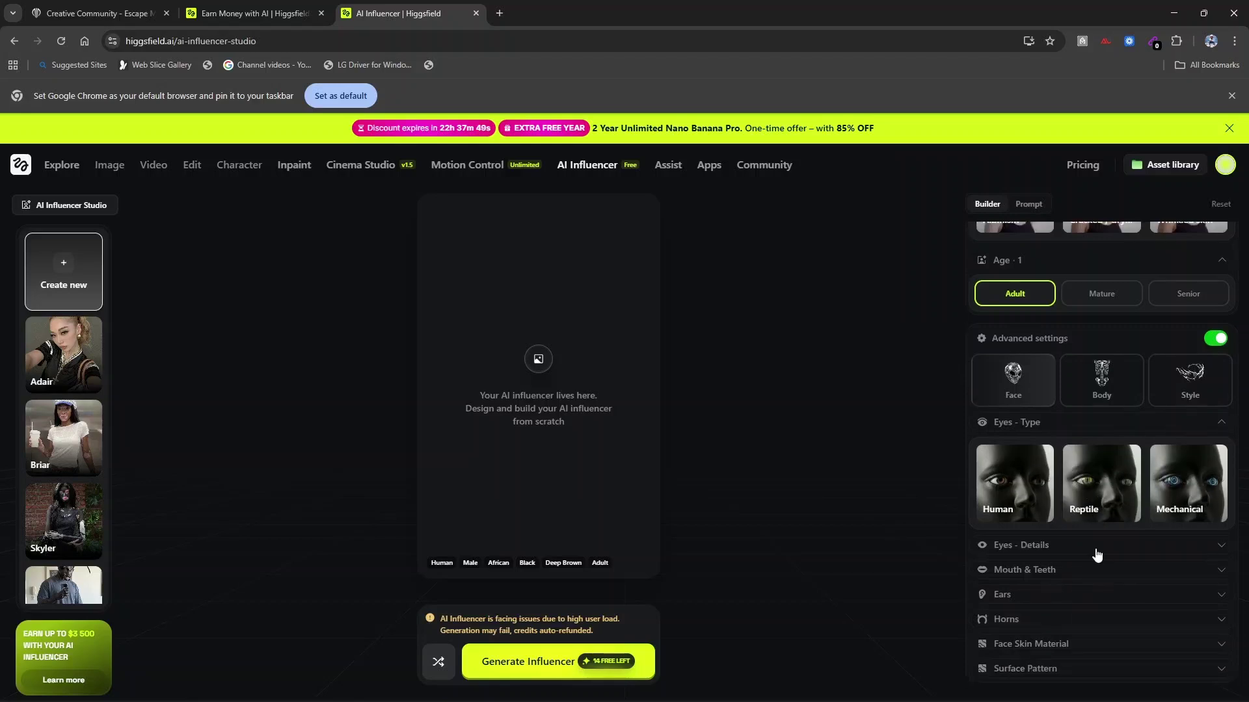
left_click(1219, 546)
scroll(1105, 572, "down", 3)
scroll(1079, 559, "up", 2)
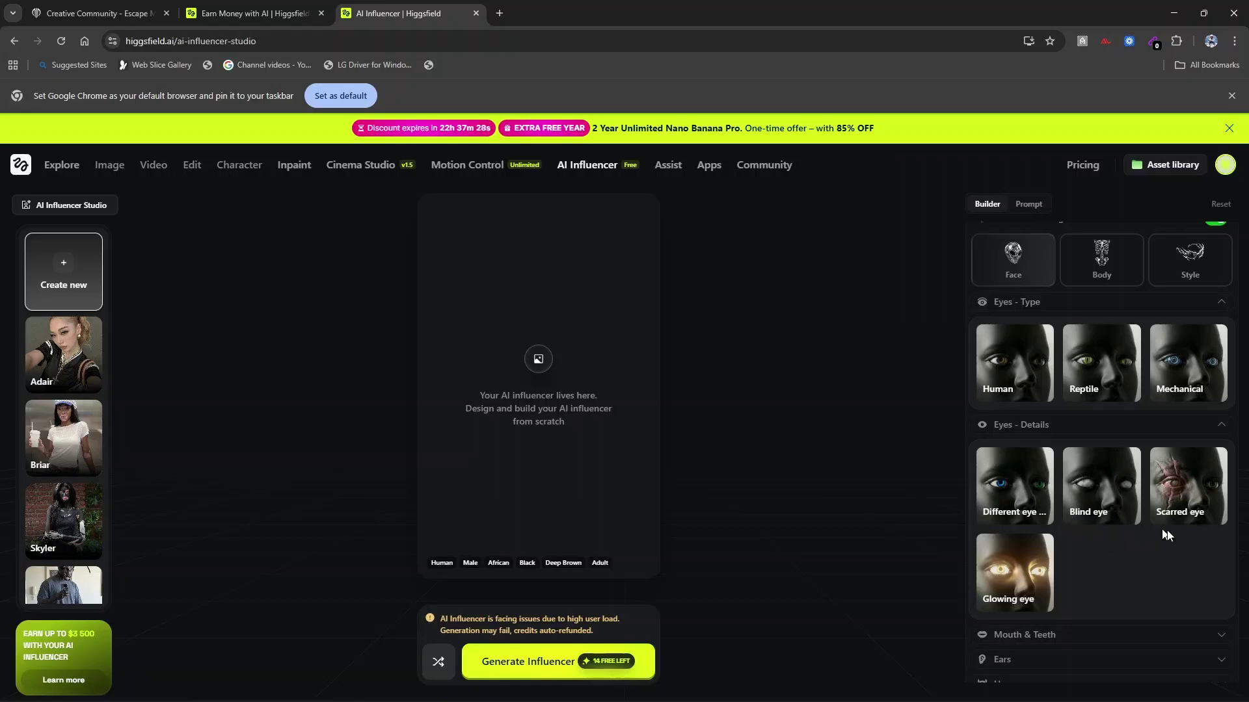
scroll(1051, 540, "down", 1)
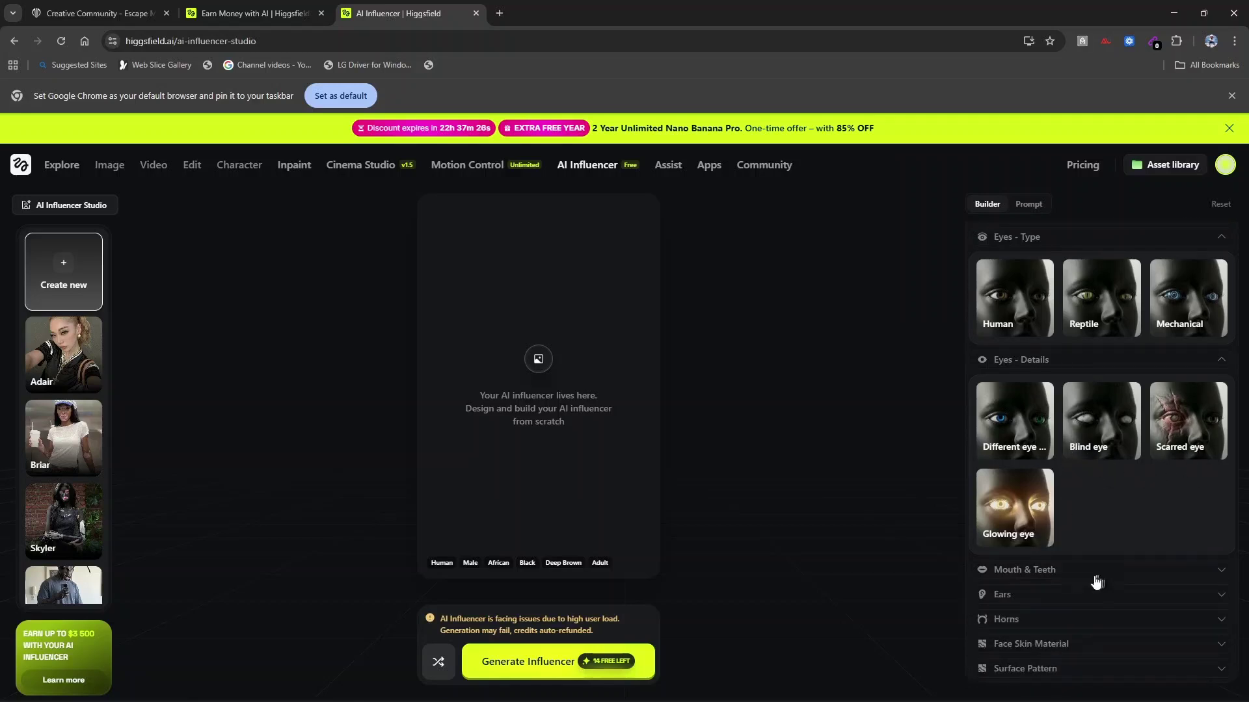
- Choose Small mouth as the influencer's mouth and teeth option in the face settings
left_click(1218, 571)
scroll(1120, 569, "down", 4)
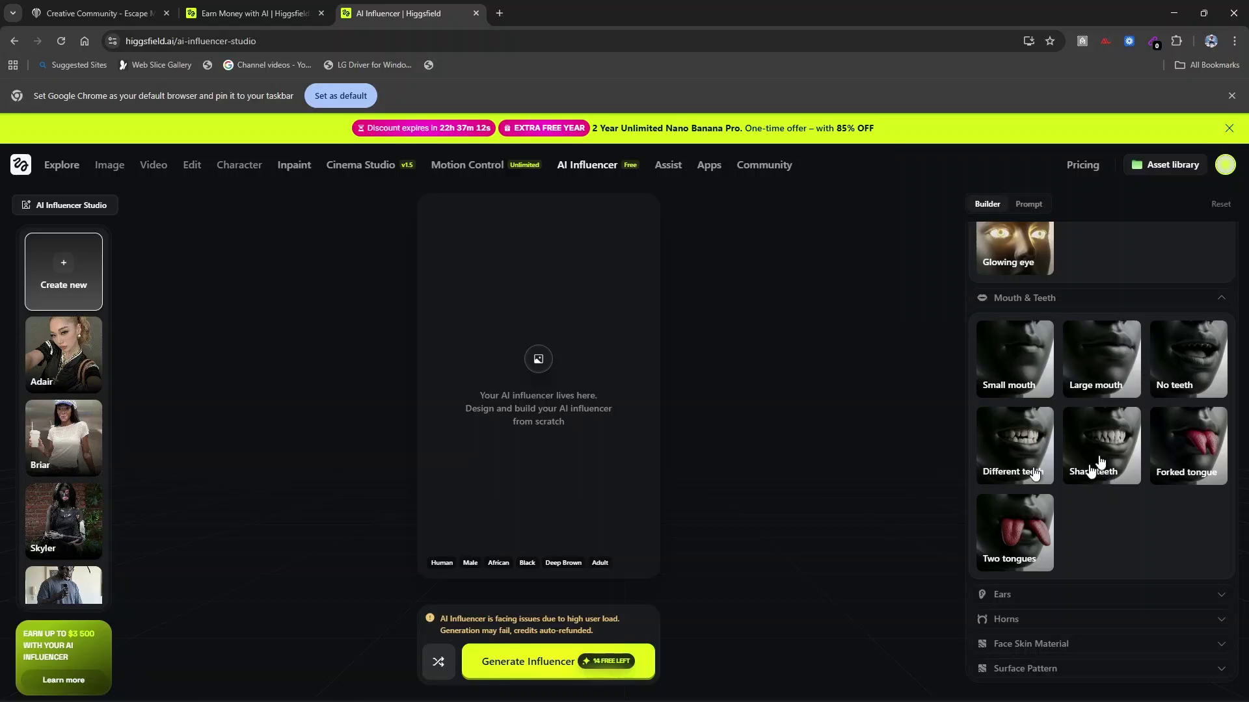
left_click(1029, 372)
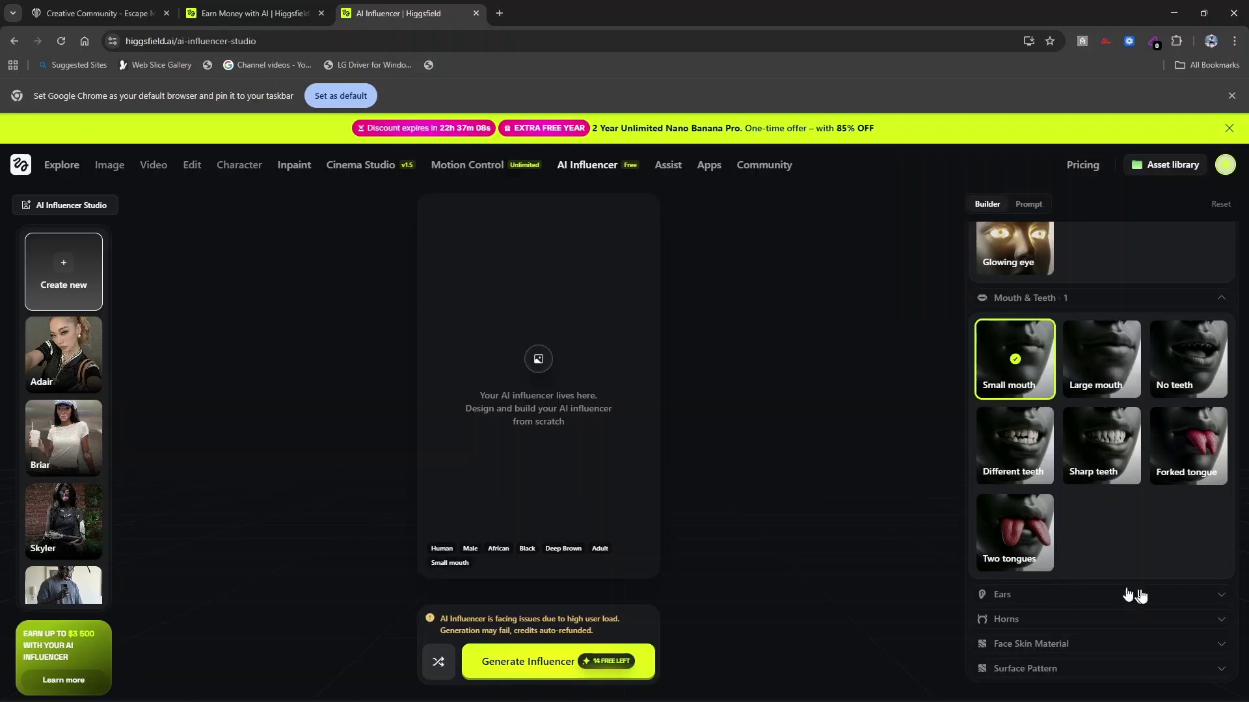
- Give the influencer Human ears in the face settings
left_click(1204, 596)
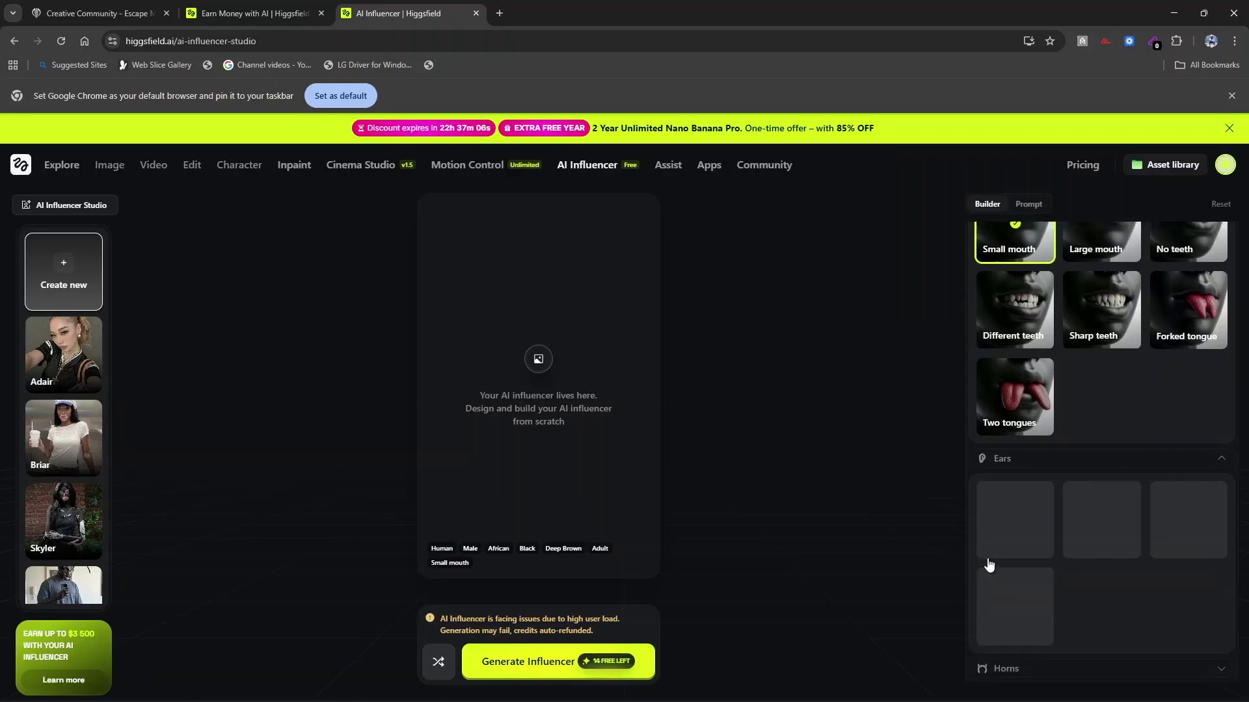
scroll(1060, 553, "up", 8)
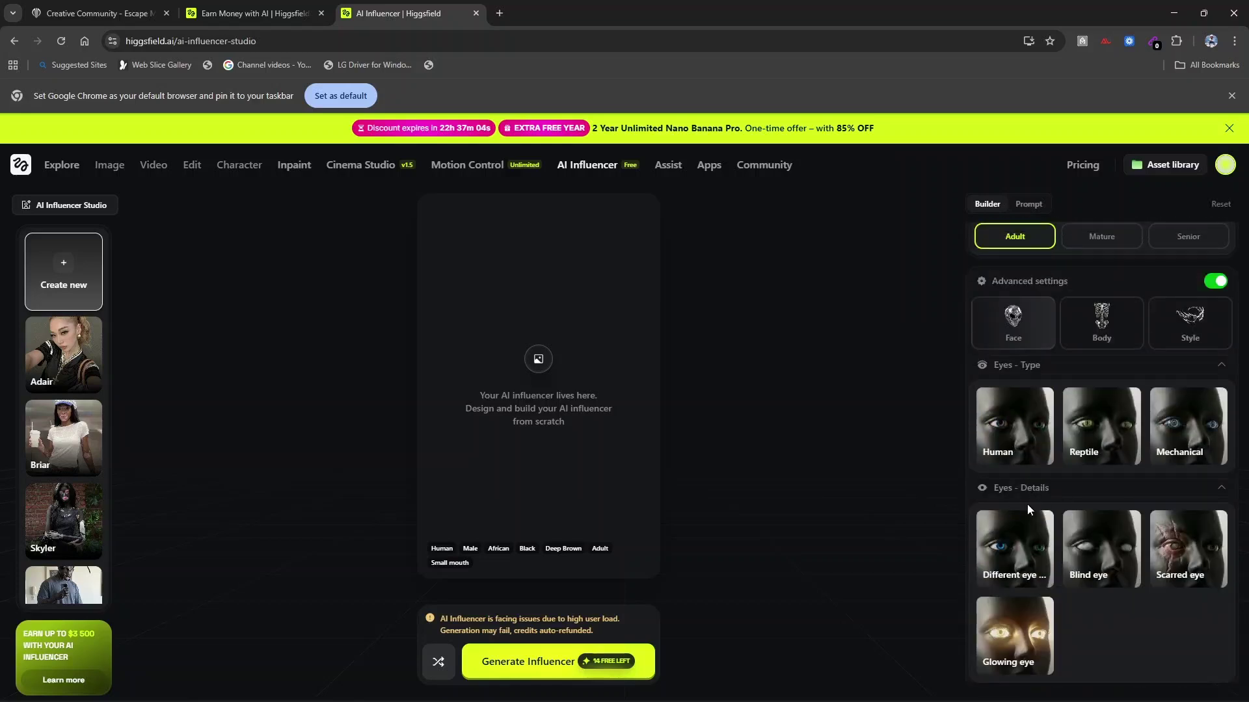
scroll(1114, 521, "down", 8)
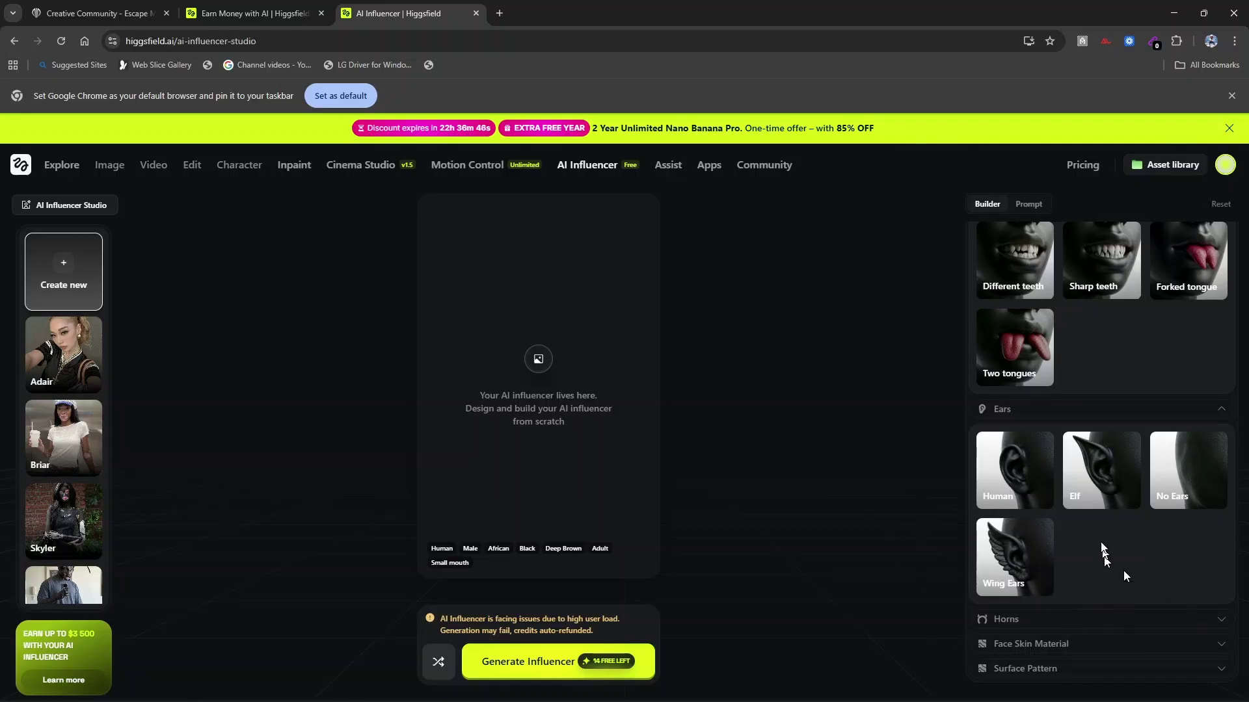
left_click(1026, 485)
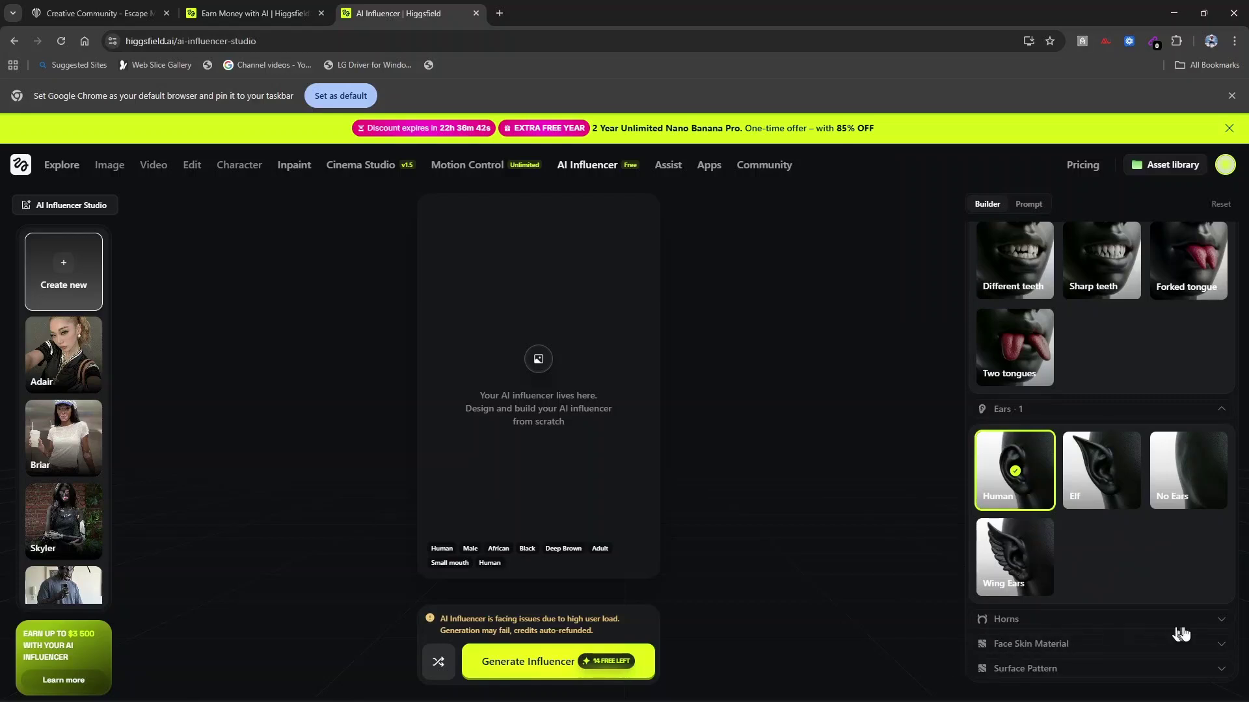
- Set the face skin material to Human skin and review the surface patterns without selecting one
left_click(1220, 645)
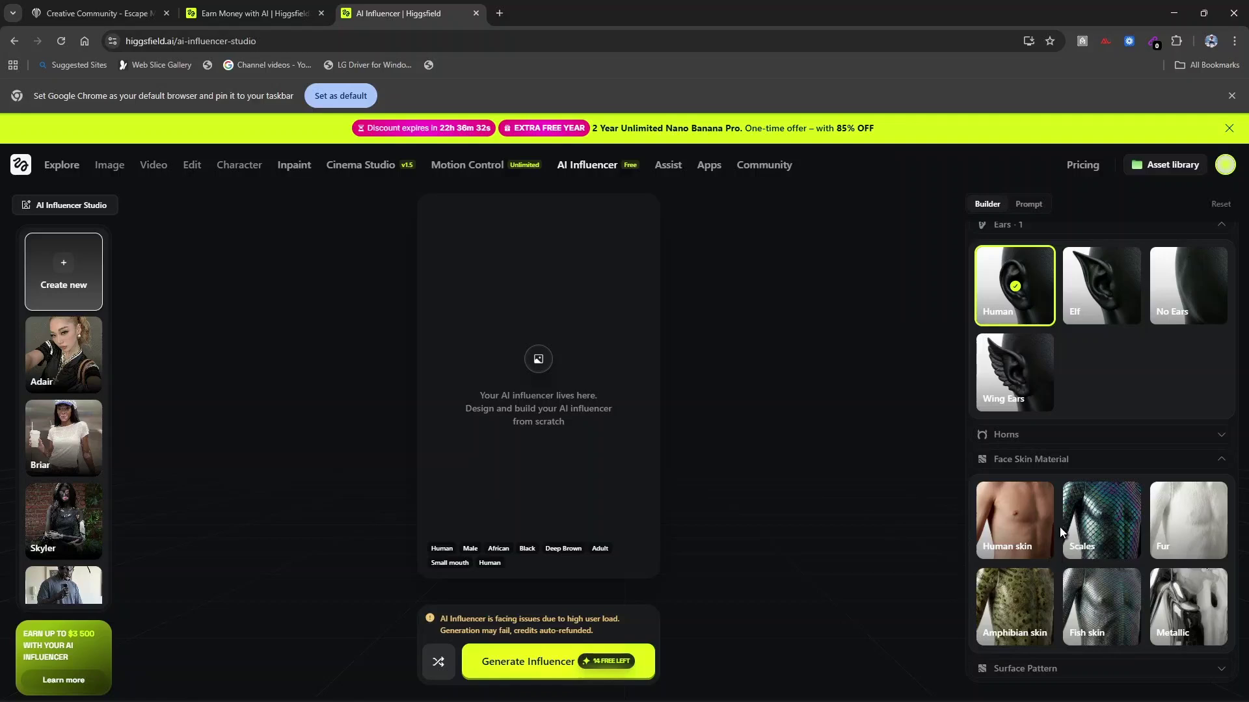
left_click(1034, 523)
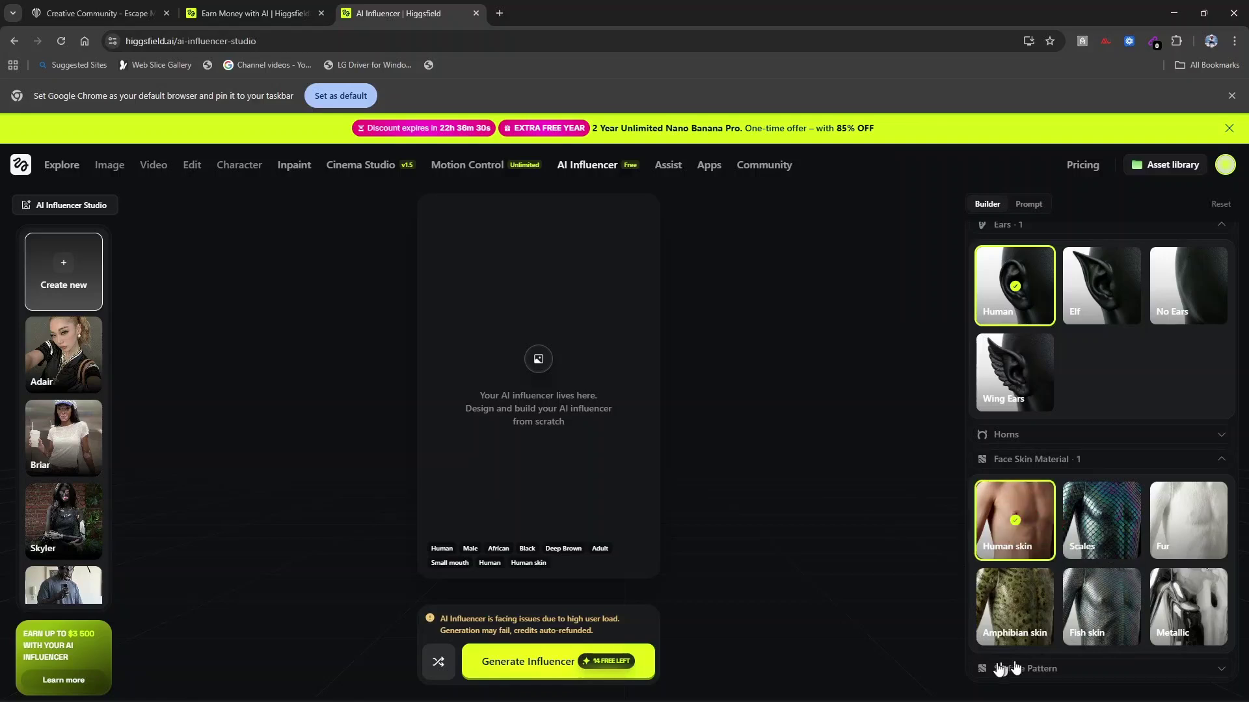
left_click(1213, 670)
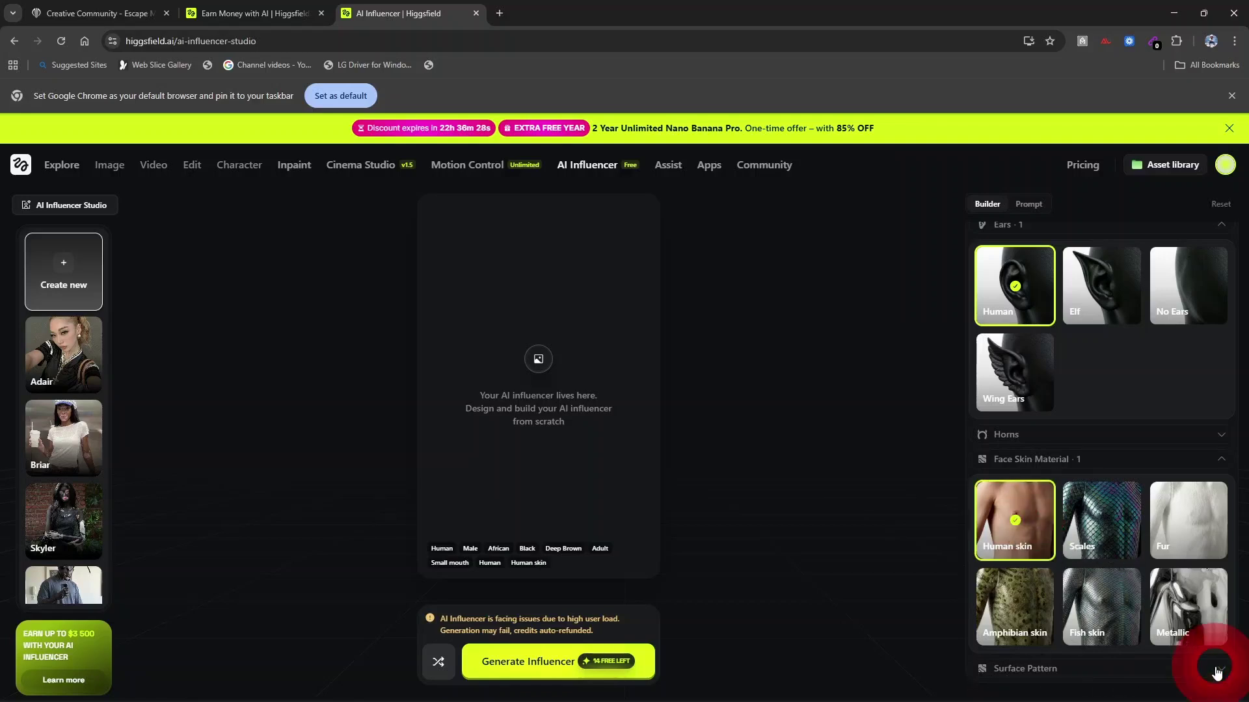
scroll(1129, 606, "down", 4)
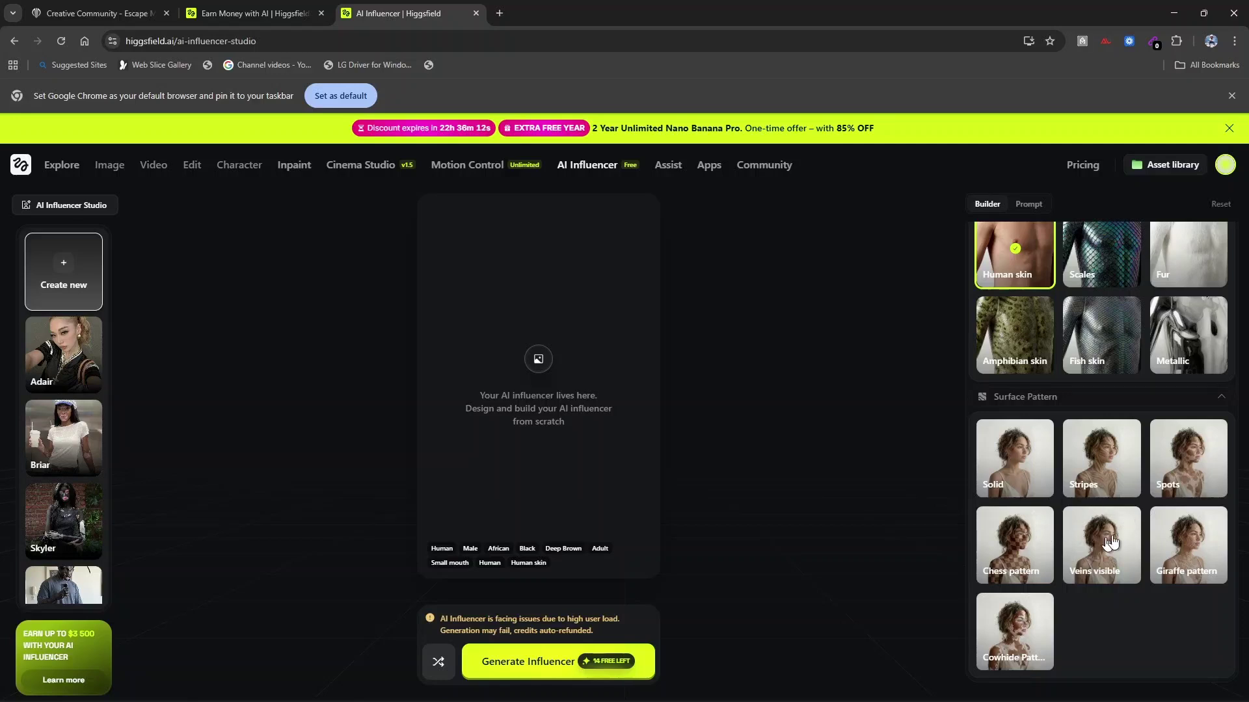
scroll(1097, 565, "up", 10)
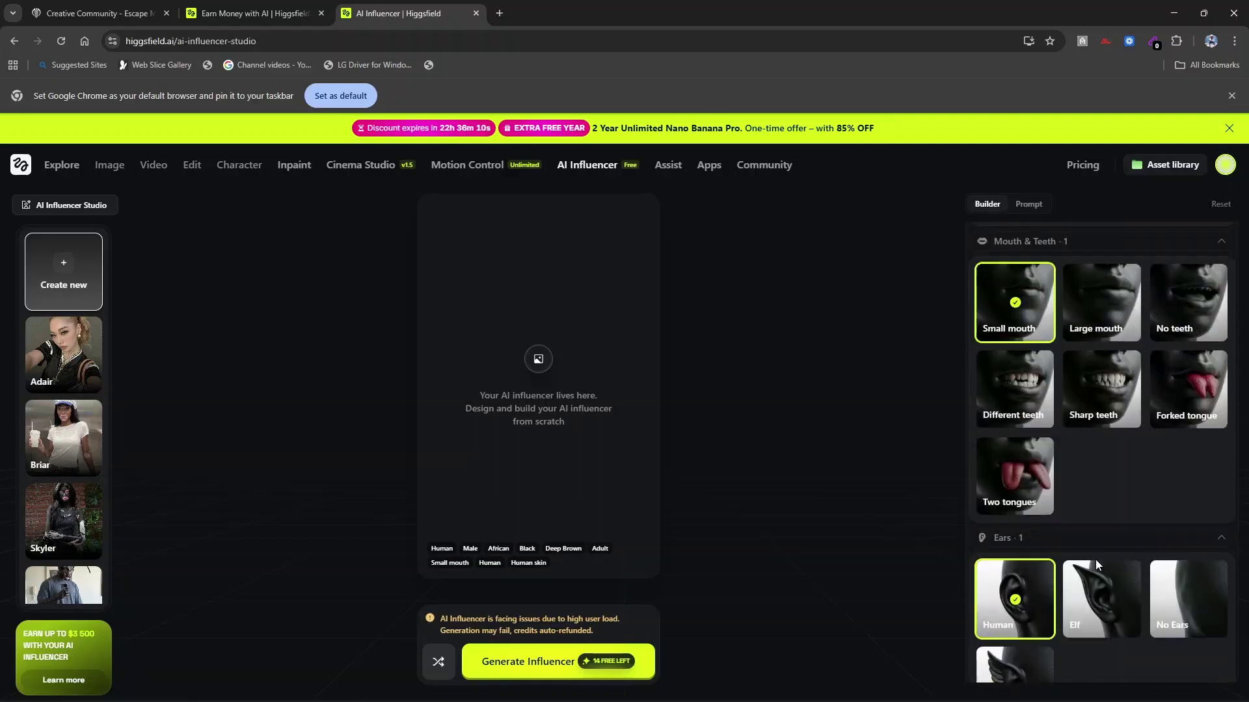
scroll(1096, 564, "up", 5)
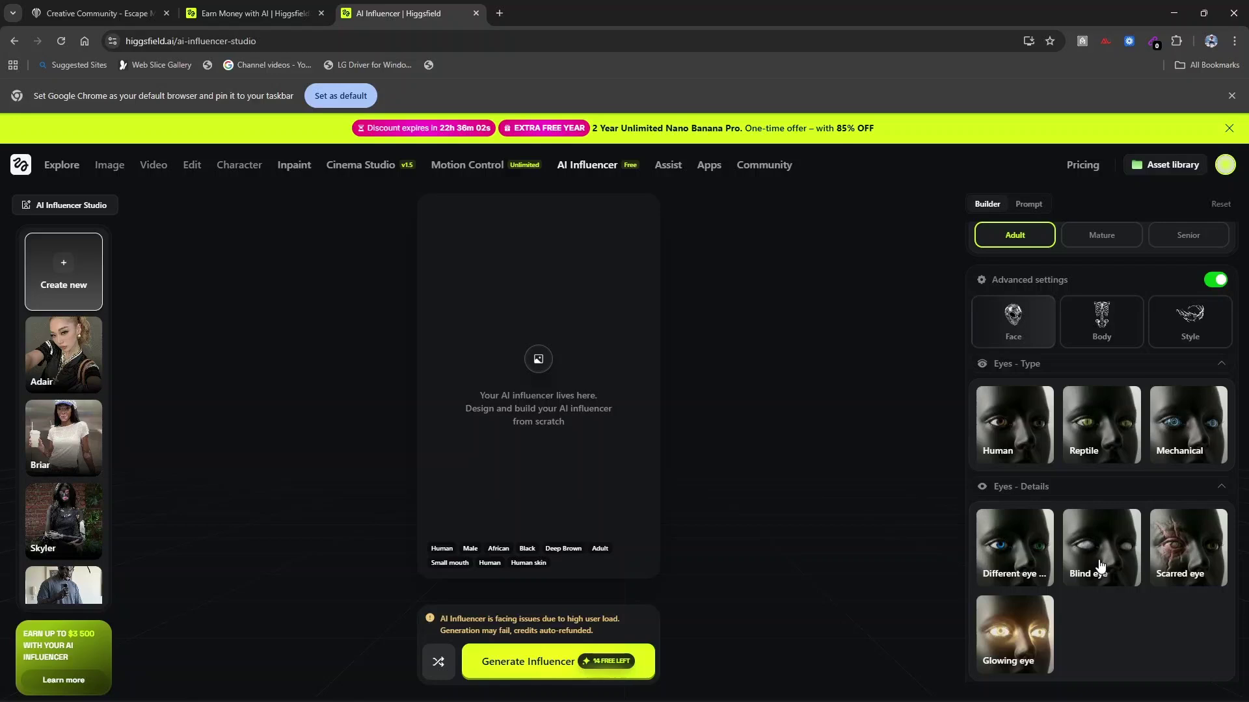
- Set the influencer's body type to Slim and review the left arm options without selecting one
left_click(1111, 330)
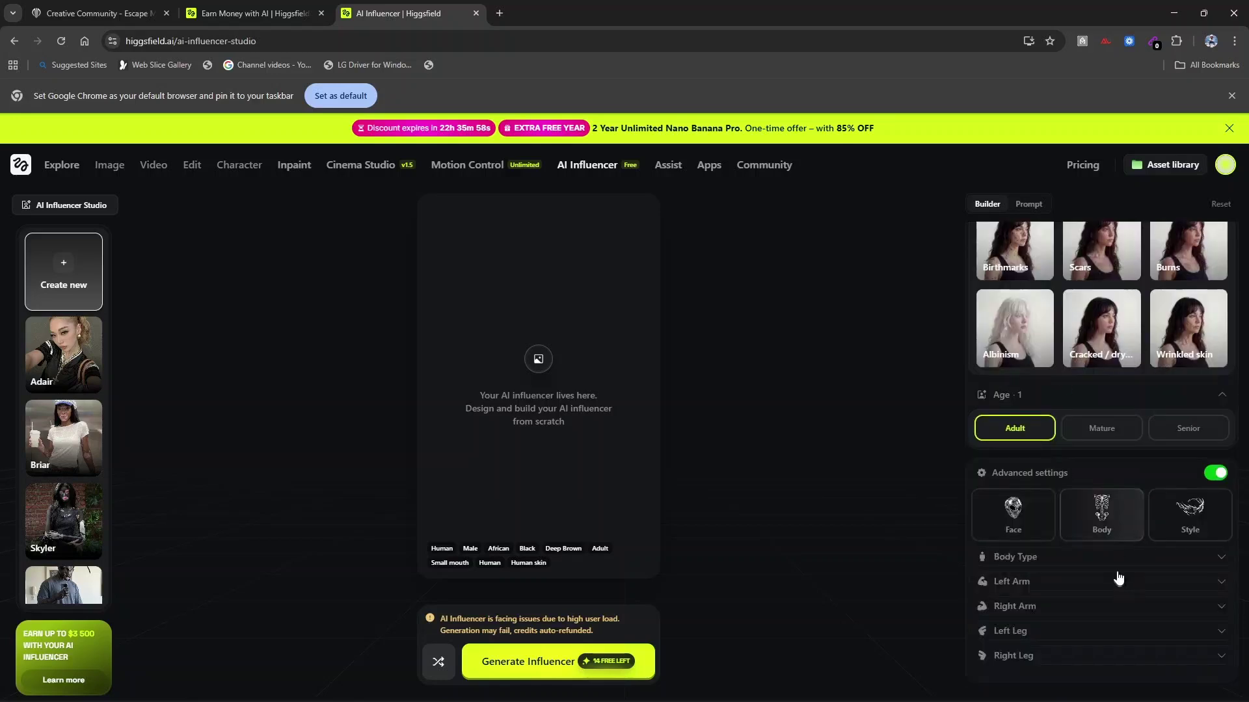
left_click(1221, 557)
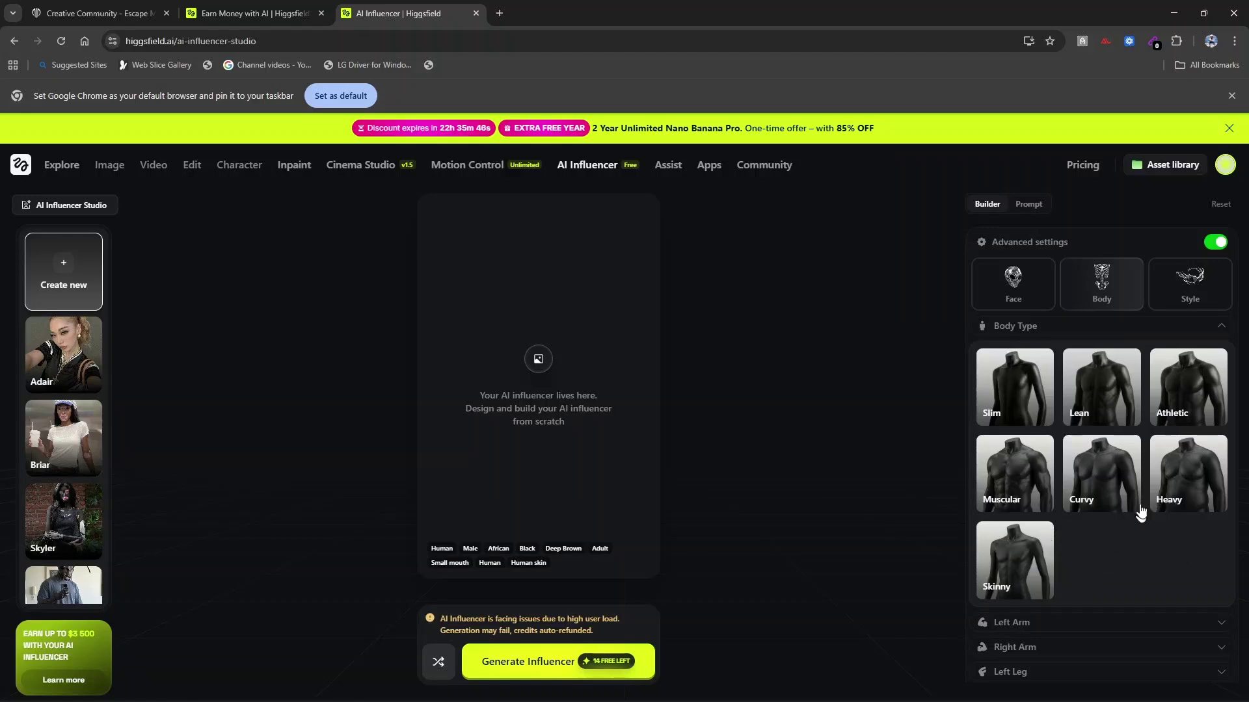
left_click(1015, 488)
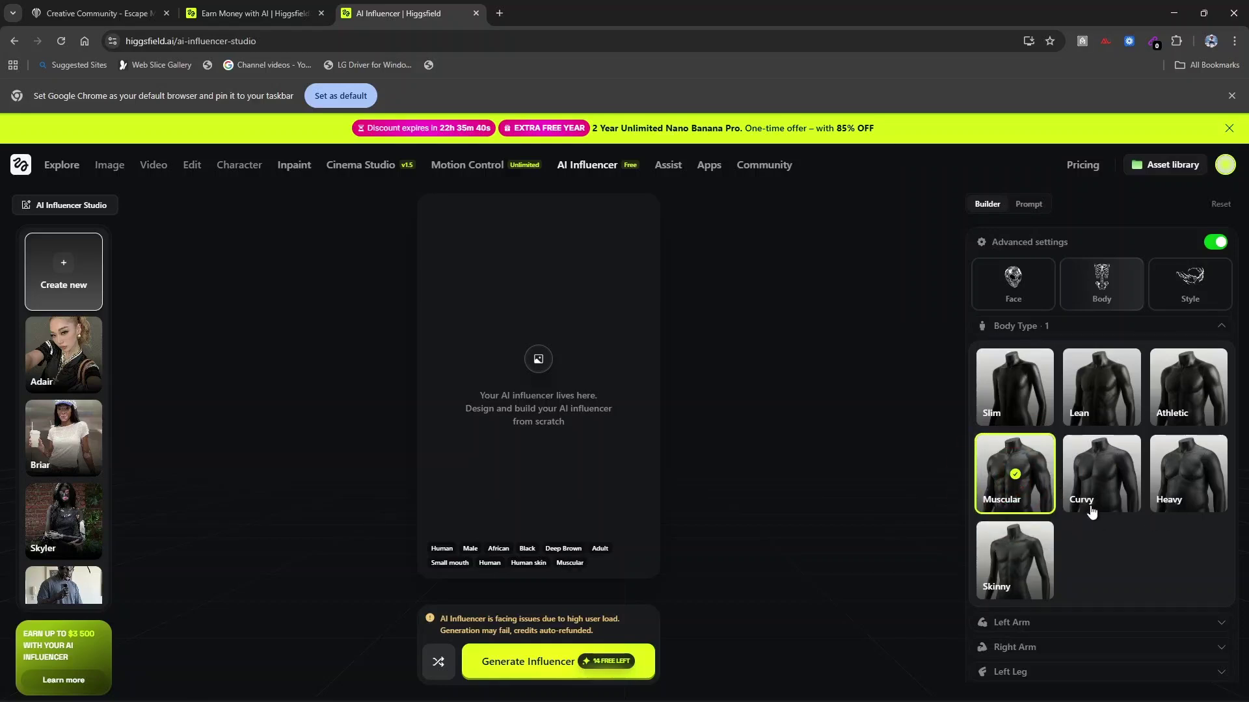
left_click(997, 409)
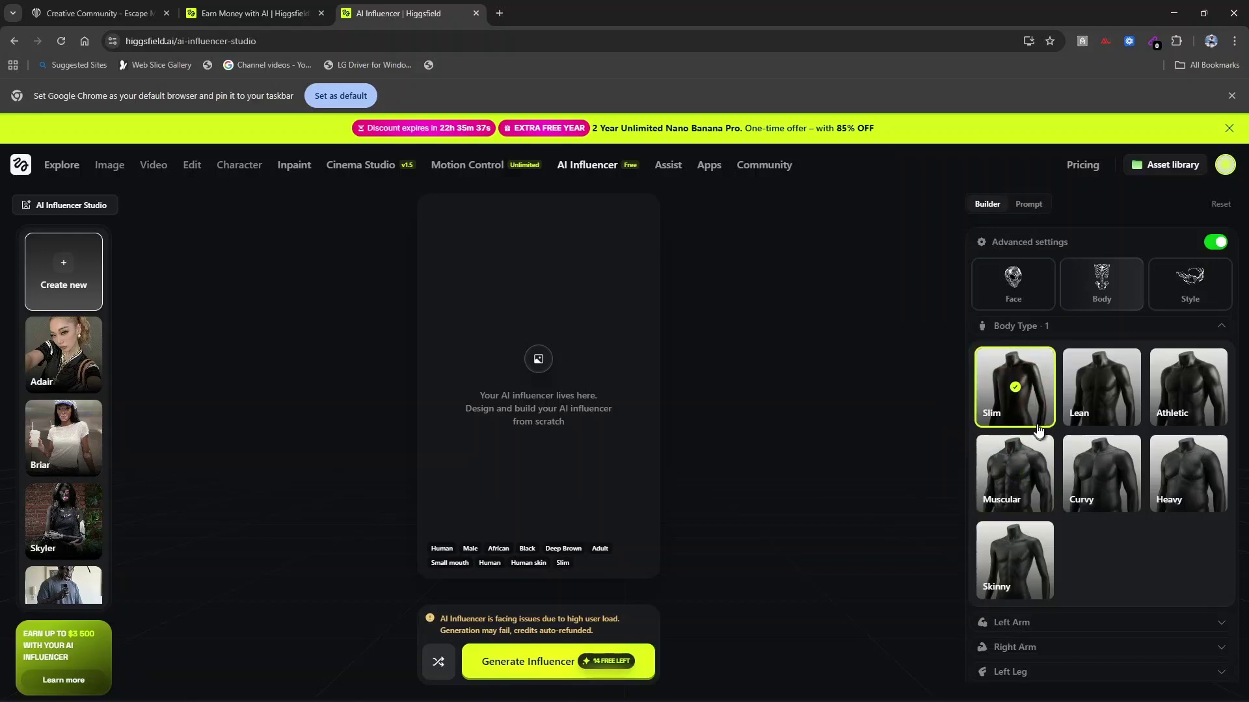
scroll(1026, 510, "down", 1)
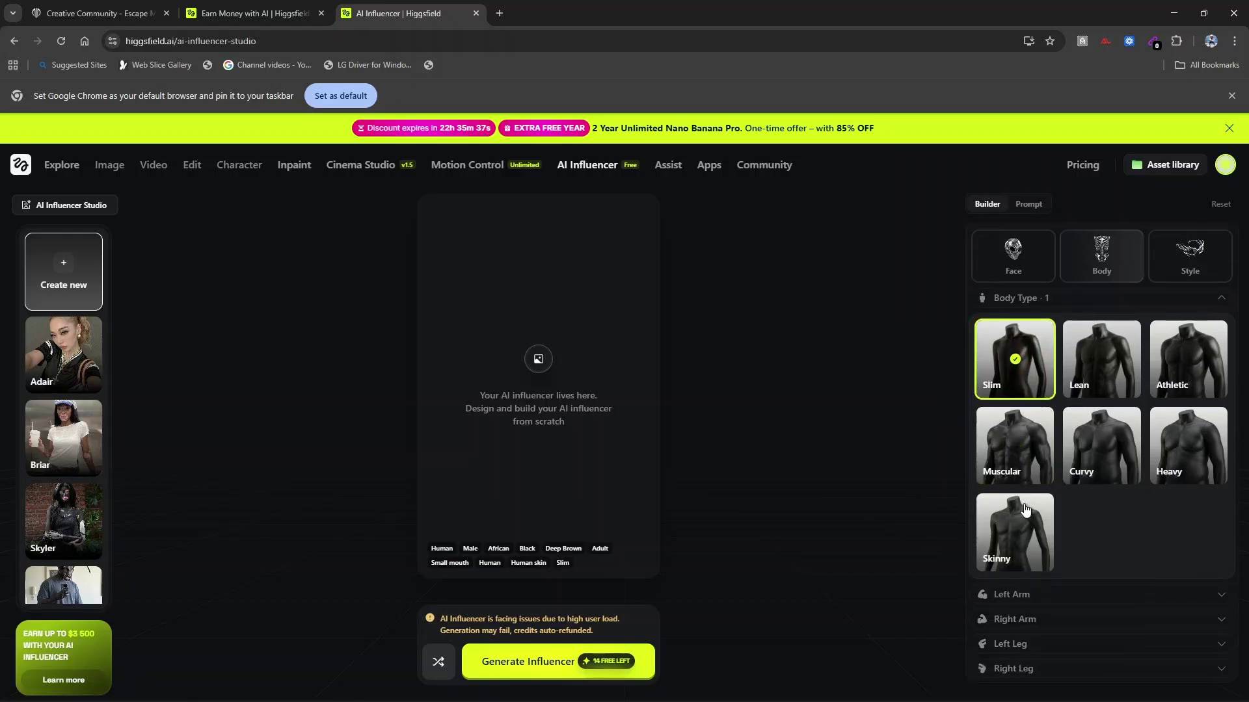
left_click(1204, 594)
scroll(1090, 503, "down", 1)
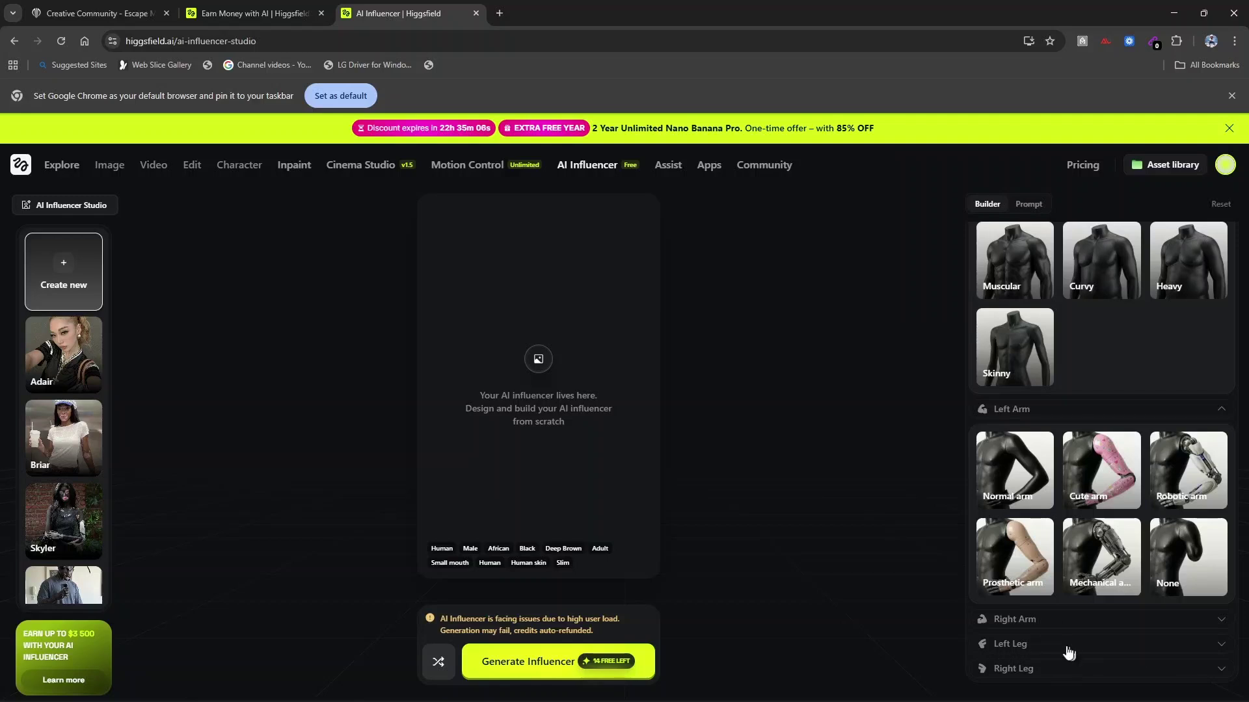
- Open the hair and head growth options in the style settings, try the Afro hairstyle and deselect it
scroll(1199, 533, "up", 6)
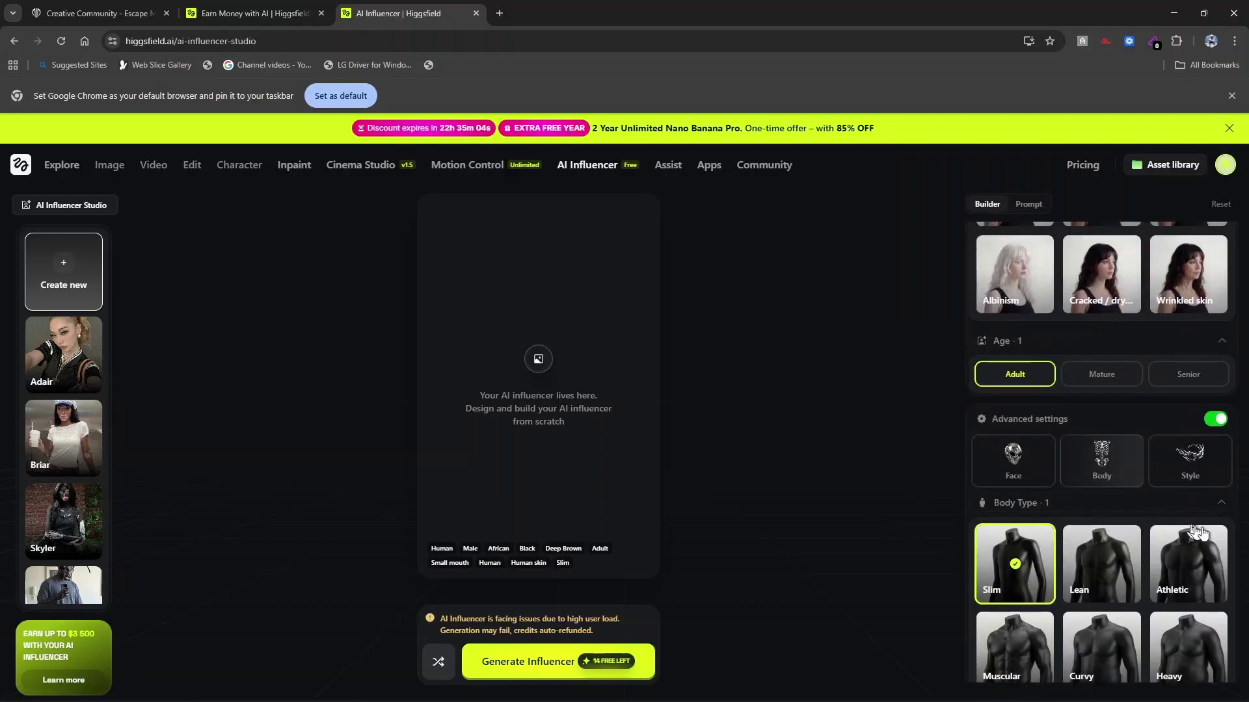
left_click(1200, 462)
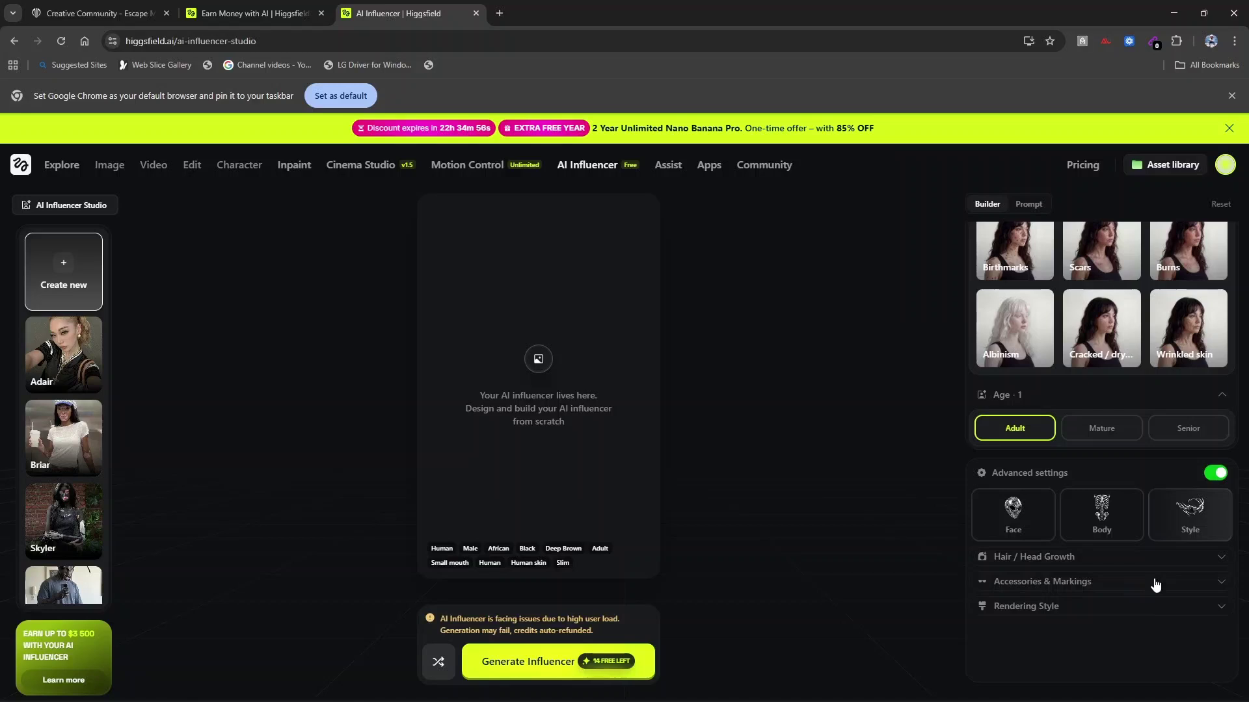
left_click(1221, 560)
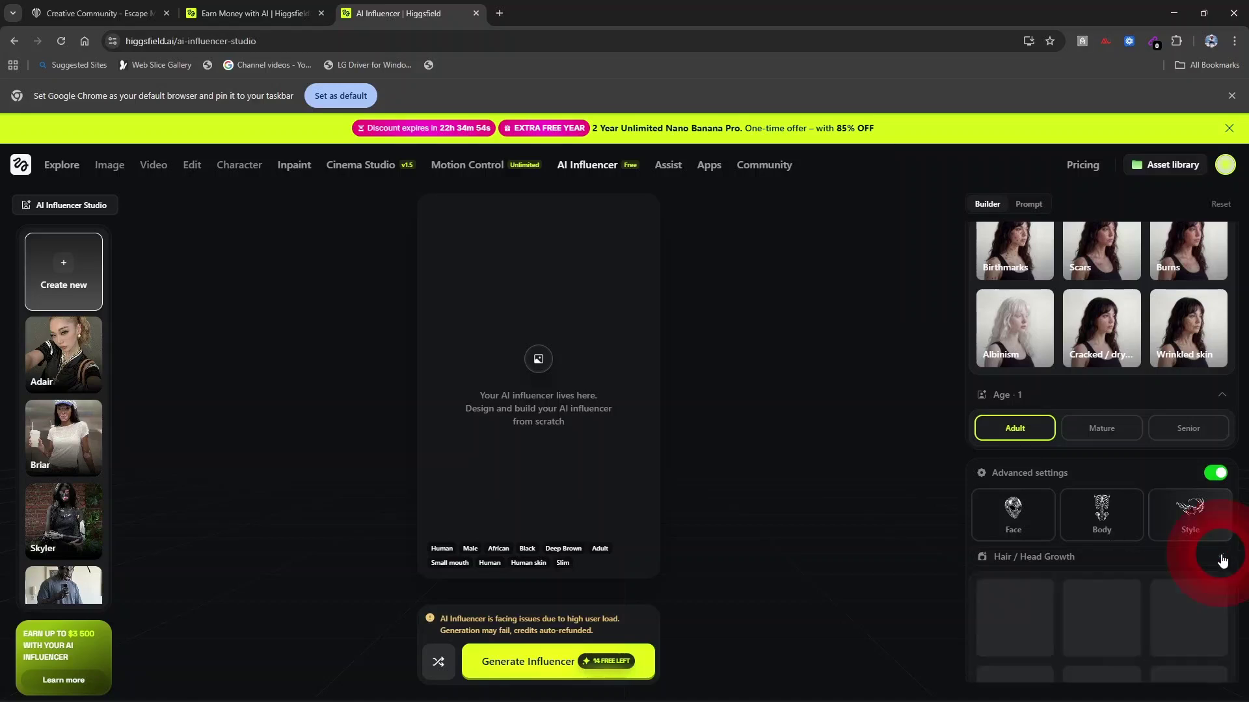
scroll(1037, 594, "down", 3)
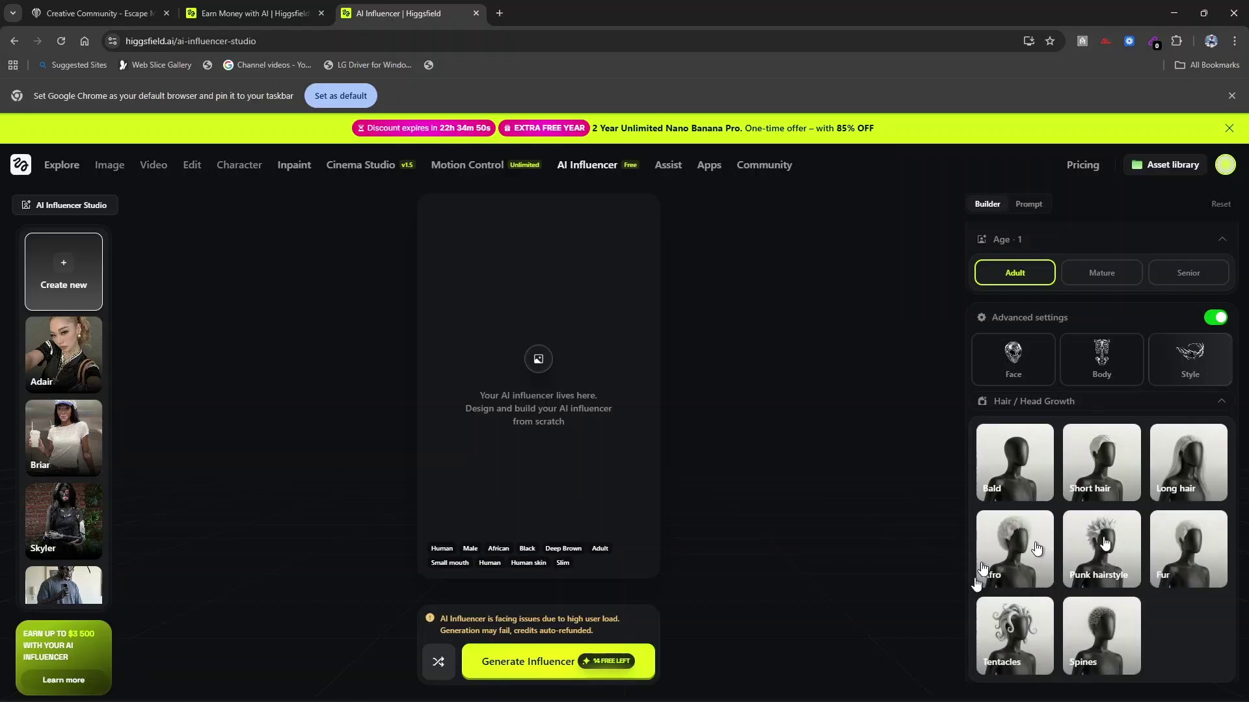
scroll(1142, 552, "down", 1)
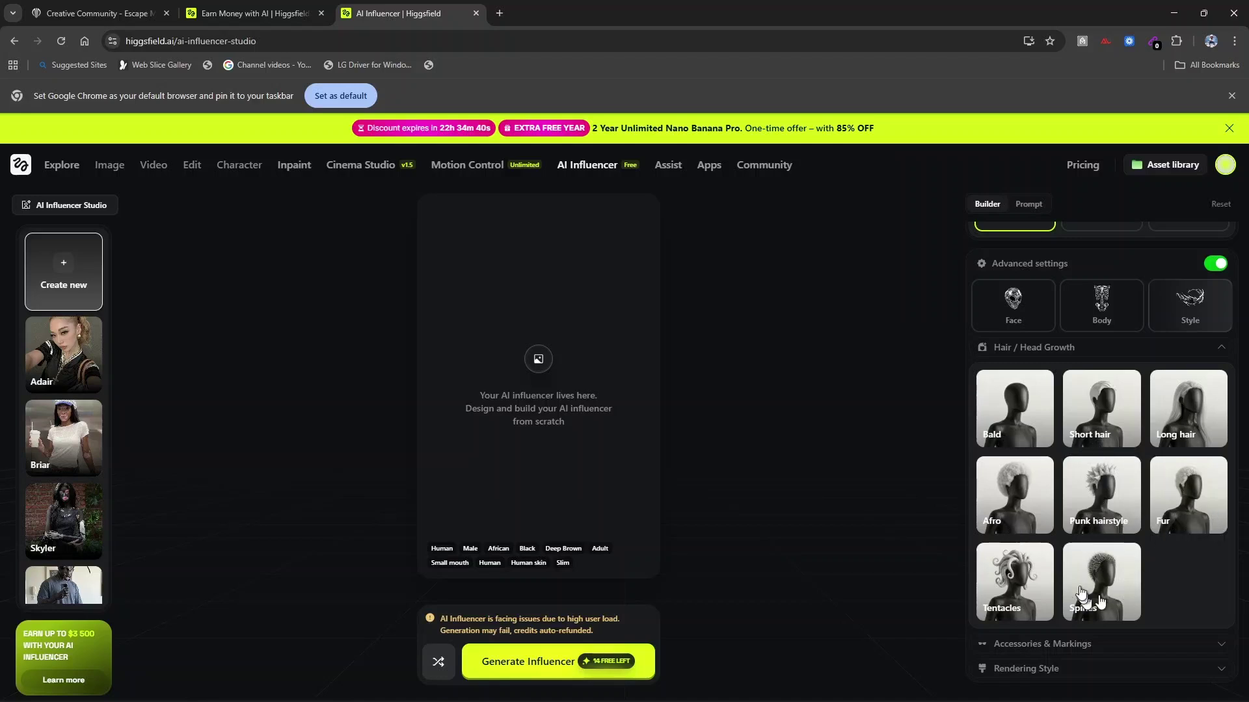
left_click(1026, 521)
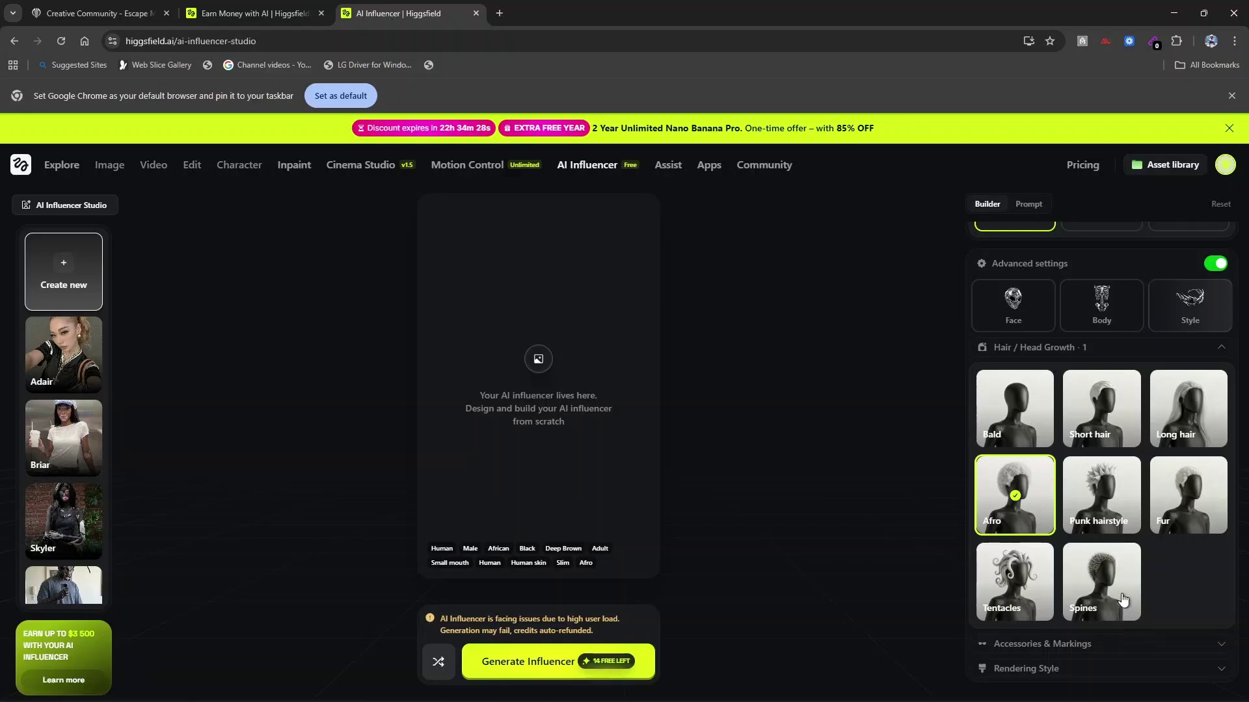
left_click(1025, 502)
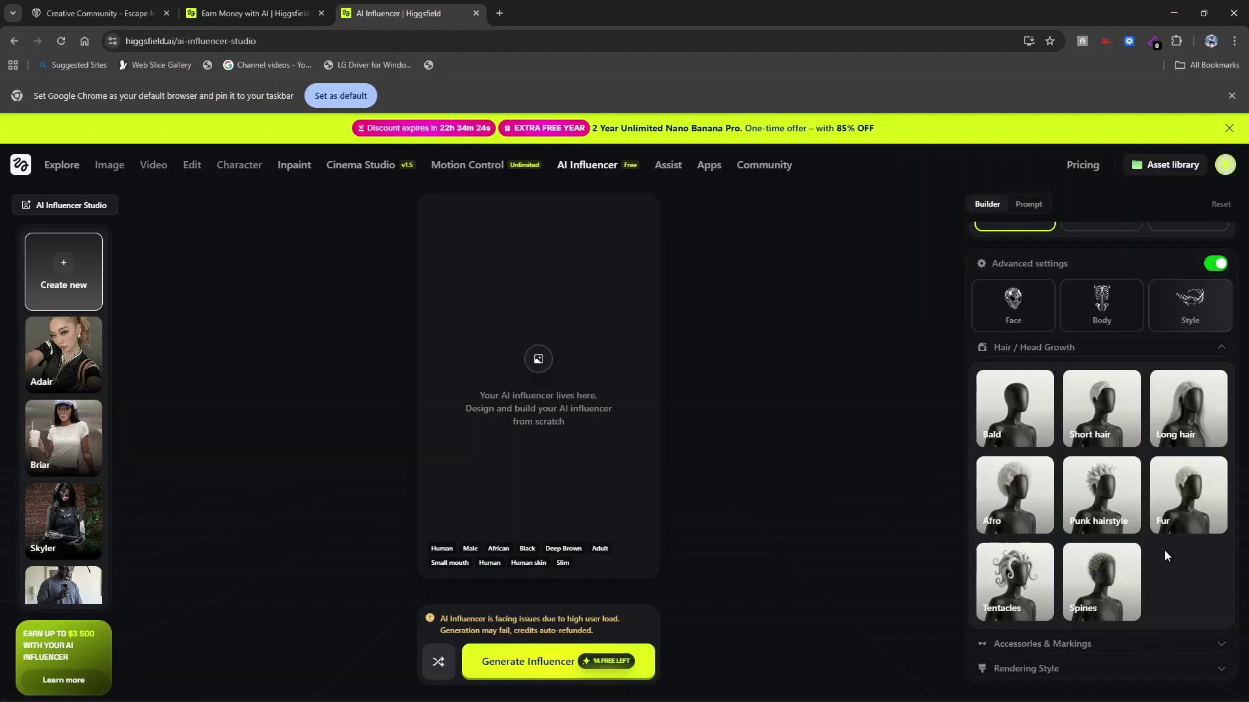
- Leave accessories and markings unselected and set the influencer's rendering style to Cartoon
left_click(1215, 647)
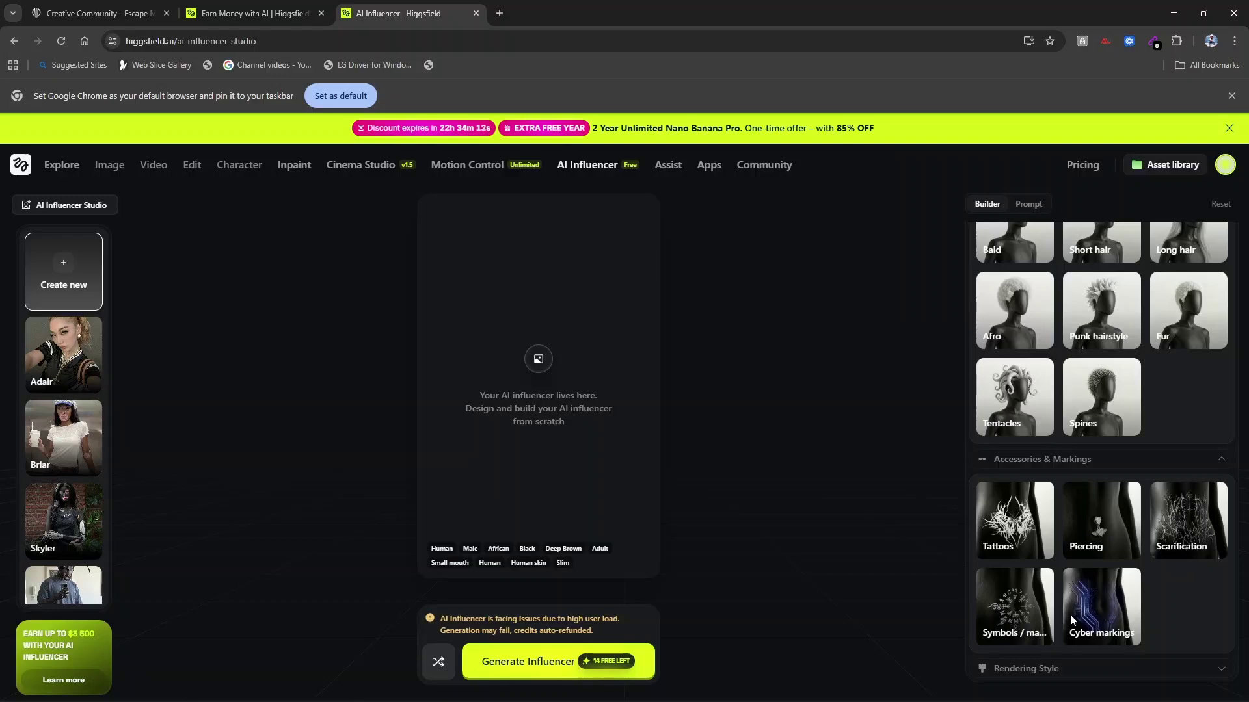
left_click(1164, 675)
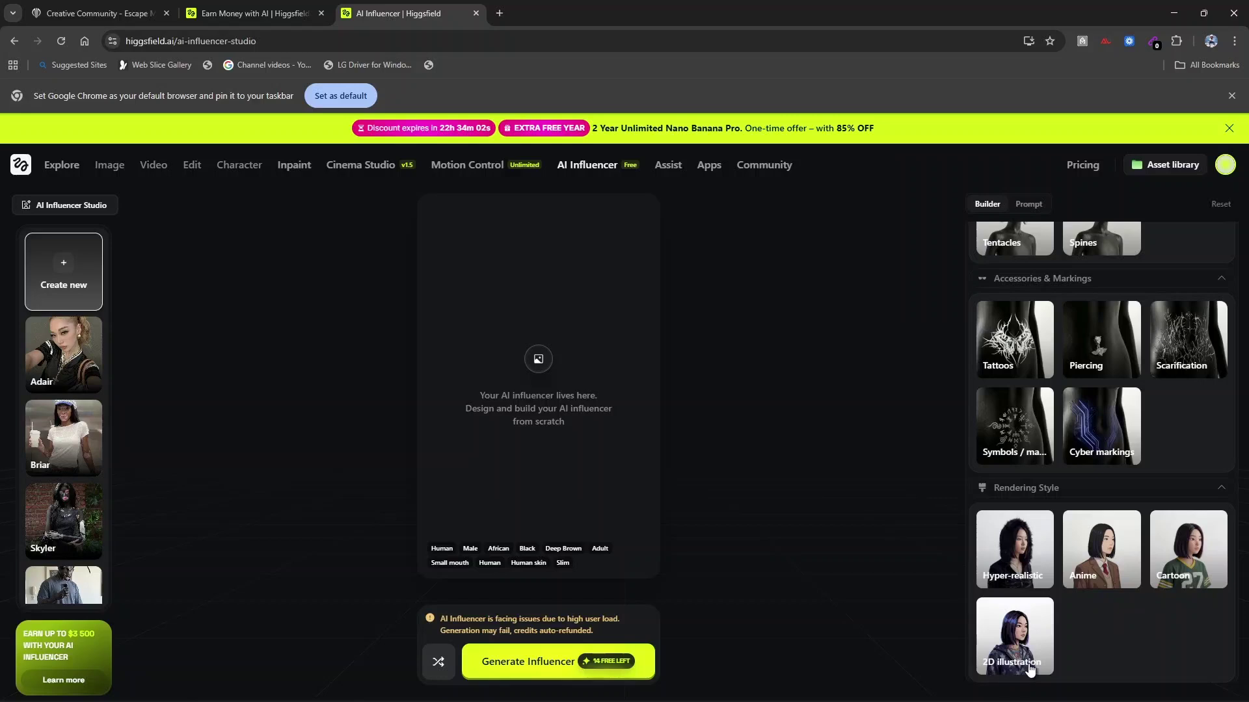
left_click(1193, 563)
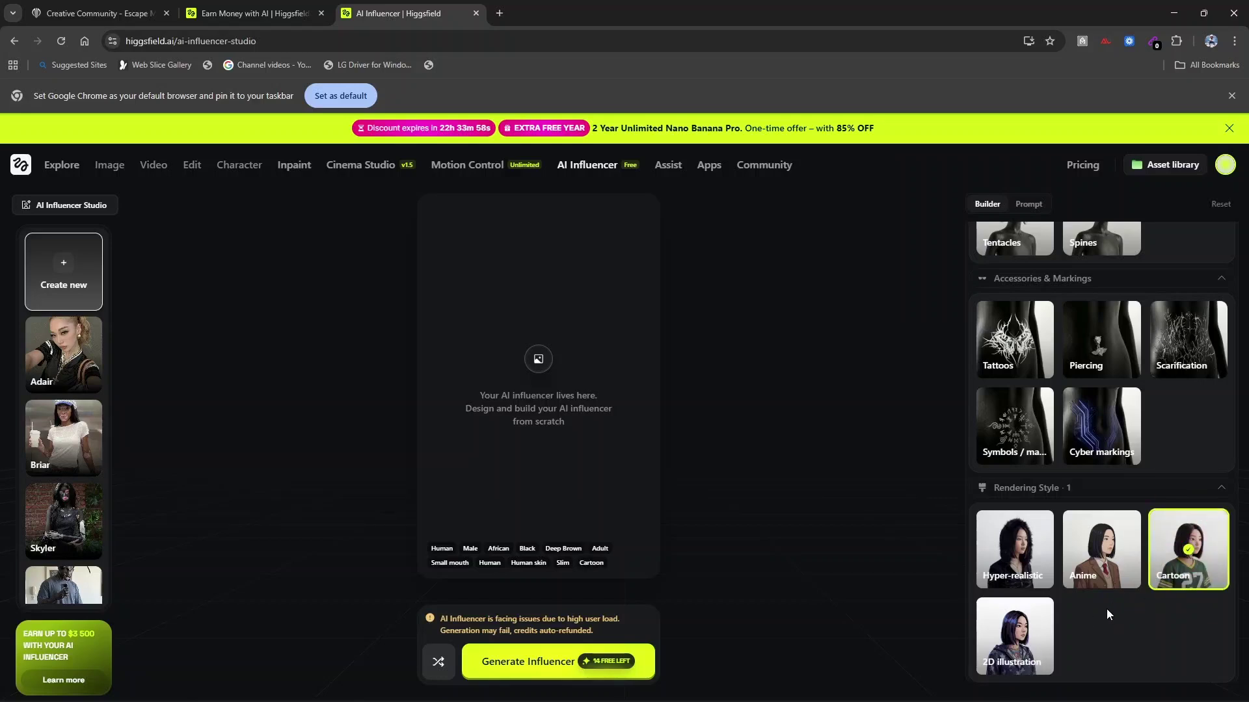
- Set the influencer's hair to Afro
scroll(1106, 611, "up", 7)
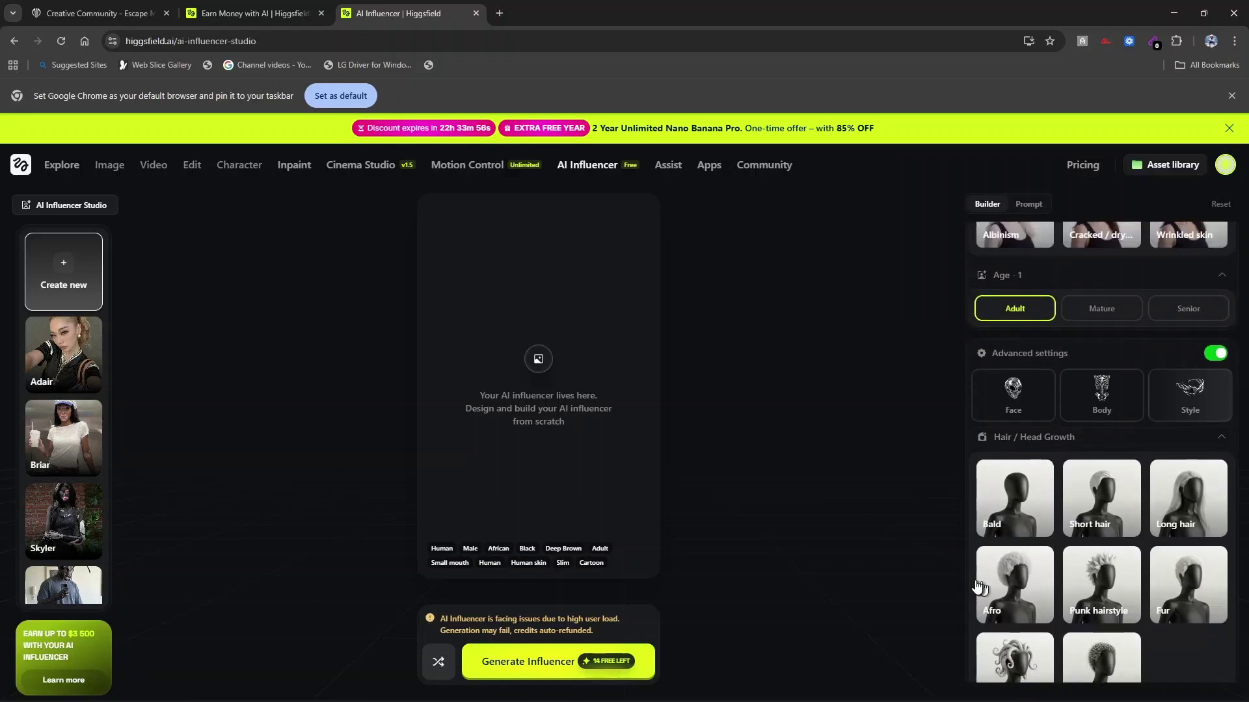
left_click(1024, 588)
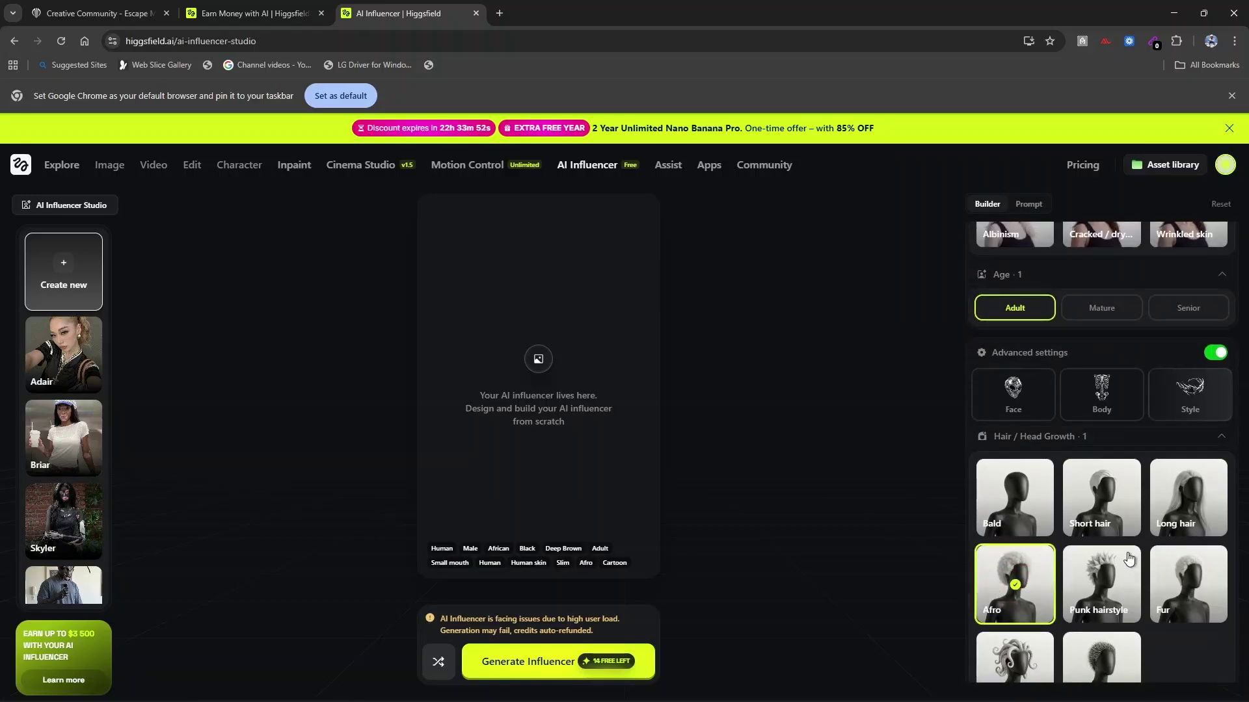
scroll(1130, 558, "down", 5)
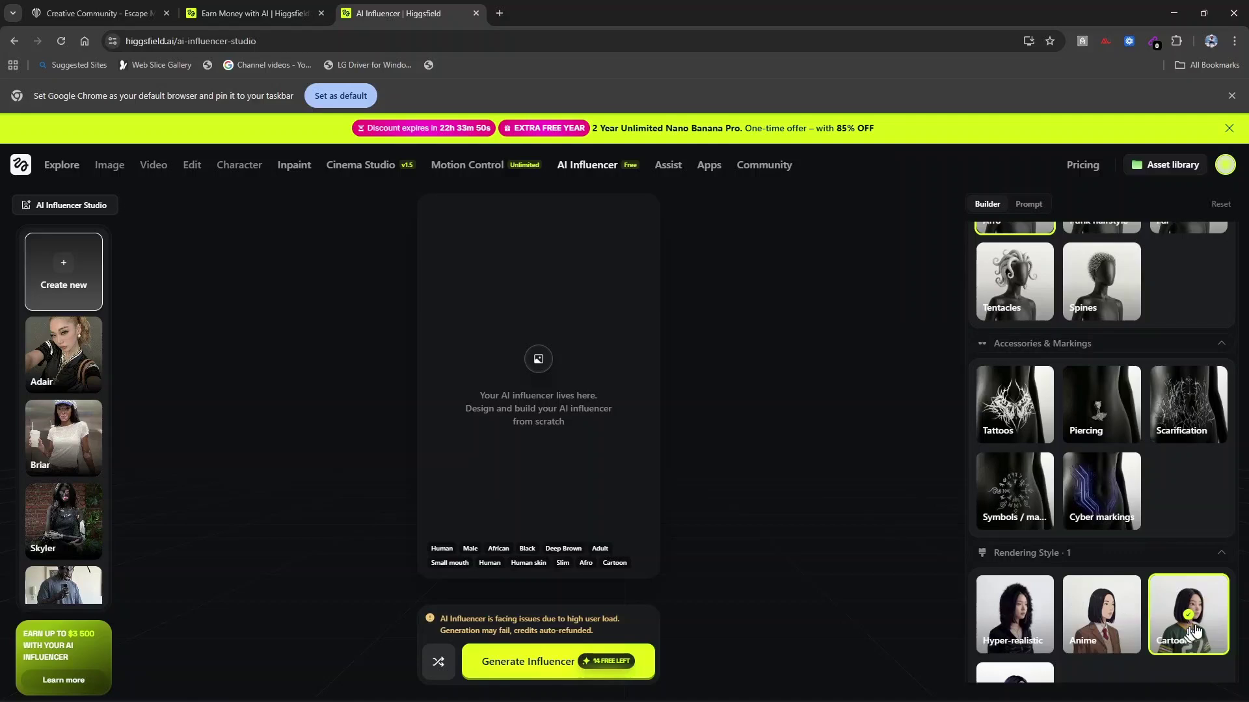
- Review the chosen traits from rendering style back up to ethnicity and generate the influencer
scroll(1155, 613, "down", 1)
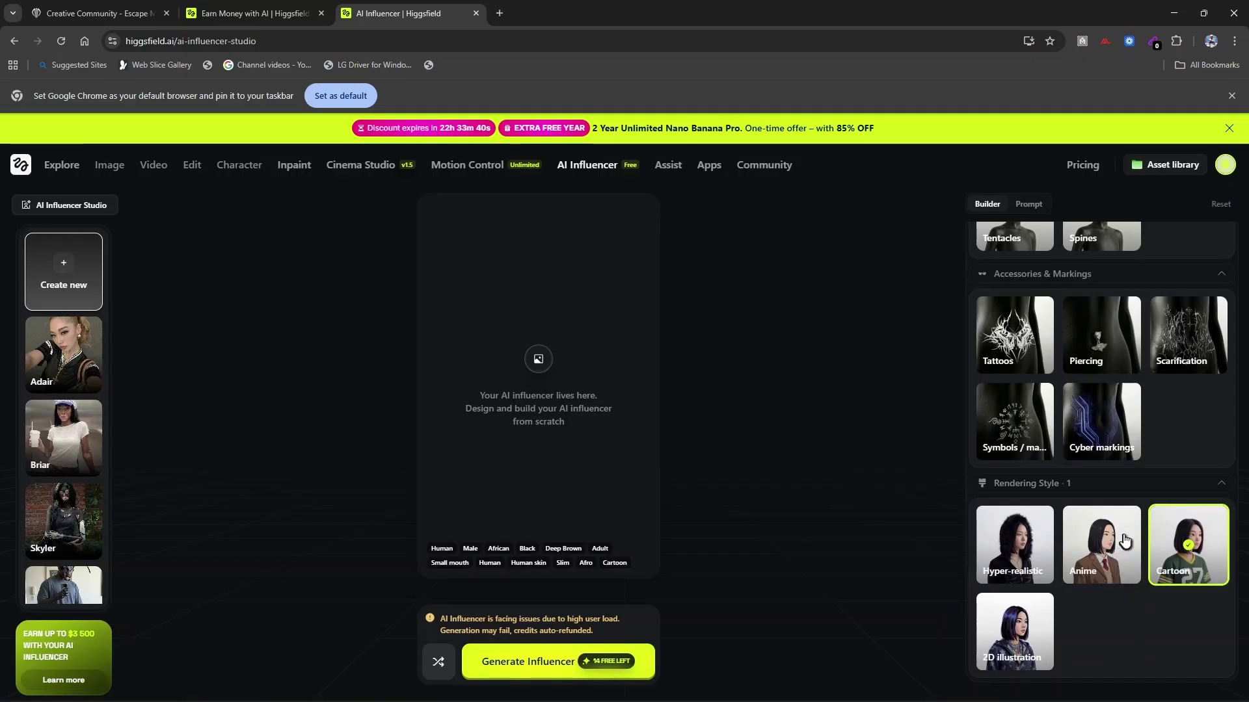
scroll(1127, 541, "up", 5)
scroll(1127, 541, "up", 5)
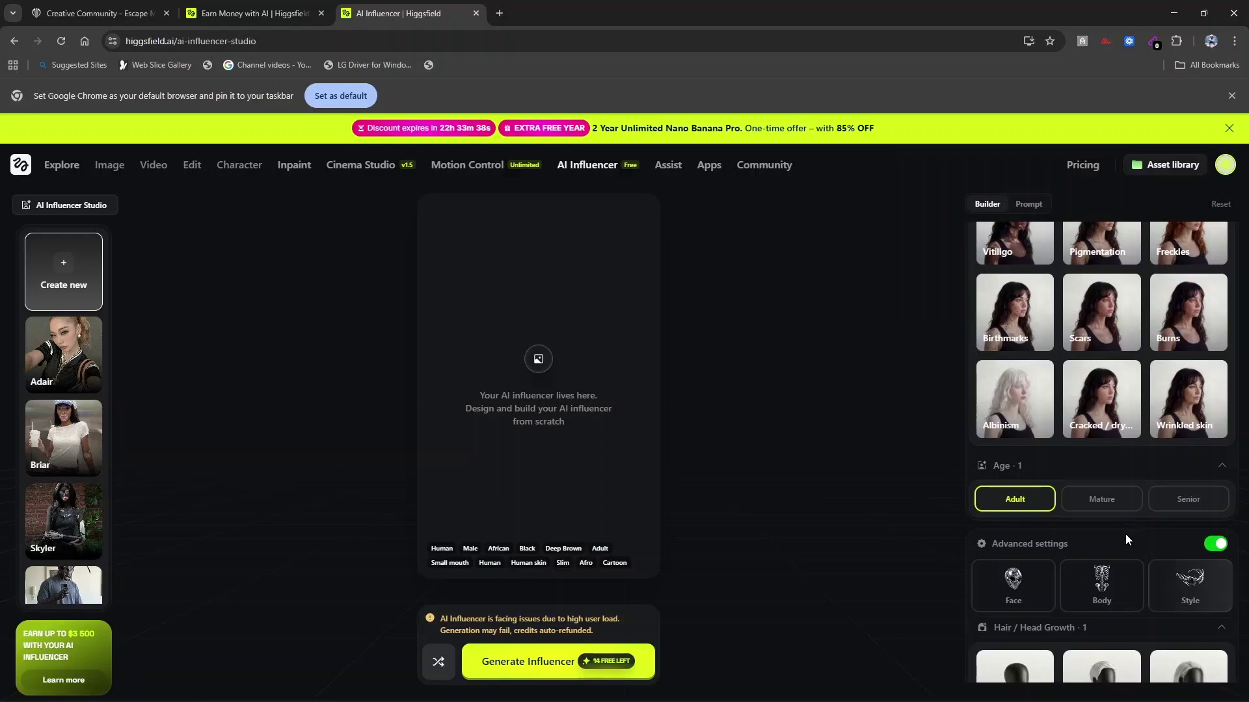
scroll(1125, 533, "up", 10)
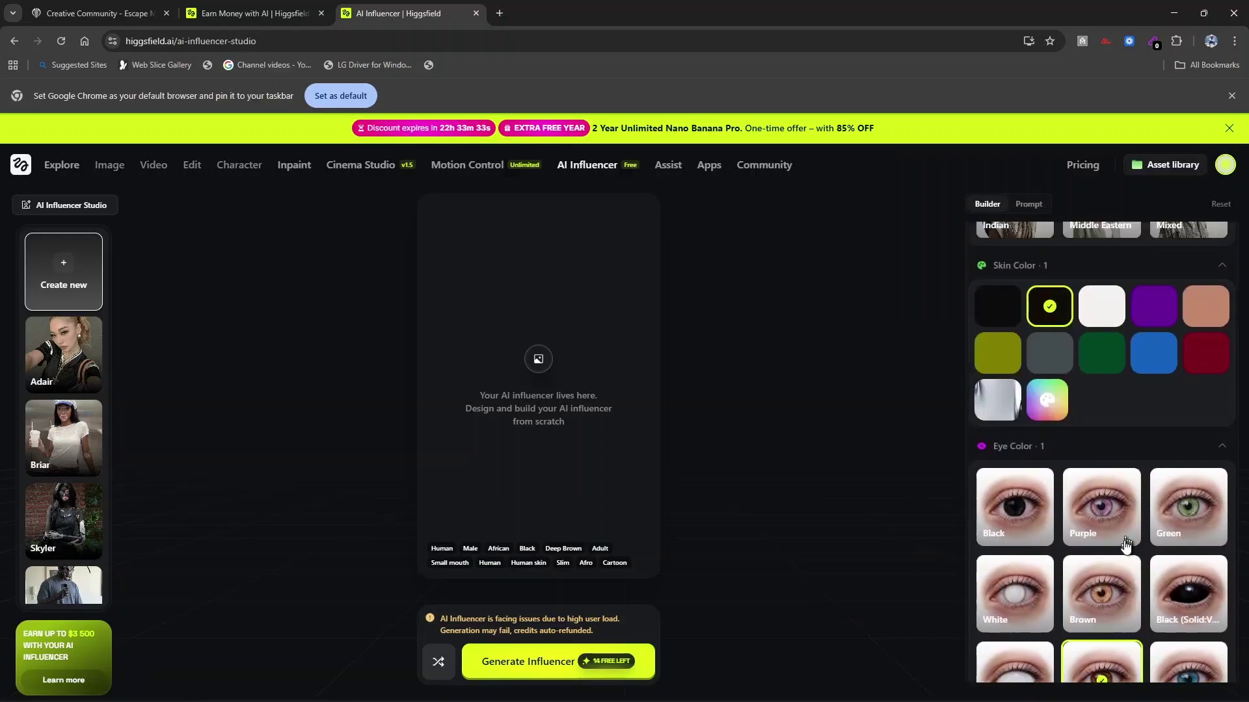
scroll(1124, 548, "down", 2)
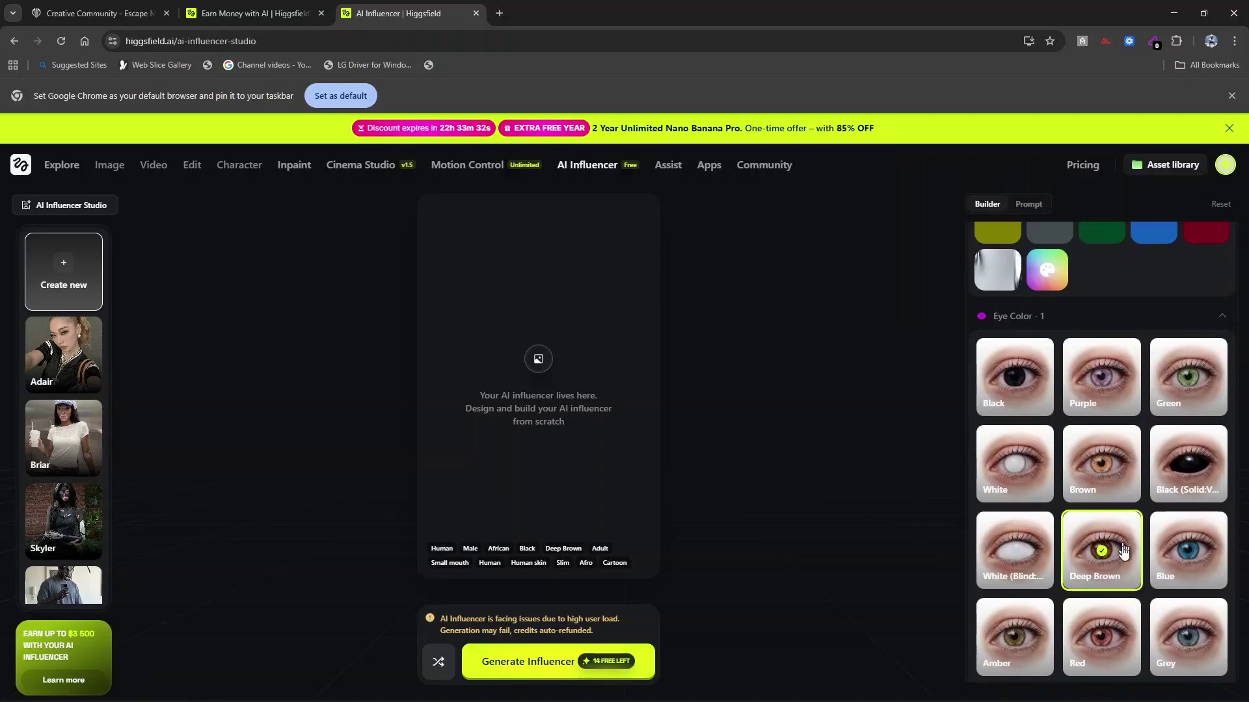
scroll(1115, 612, "up", 5)
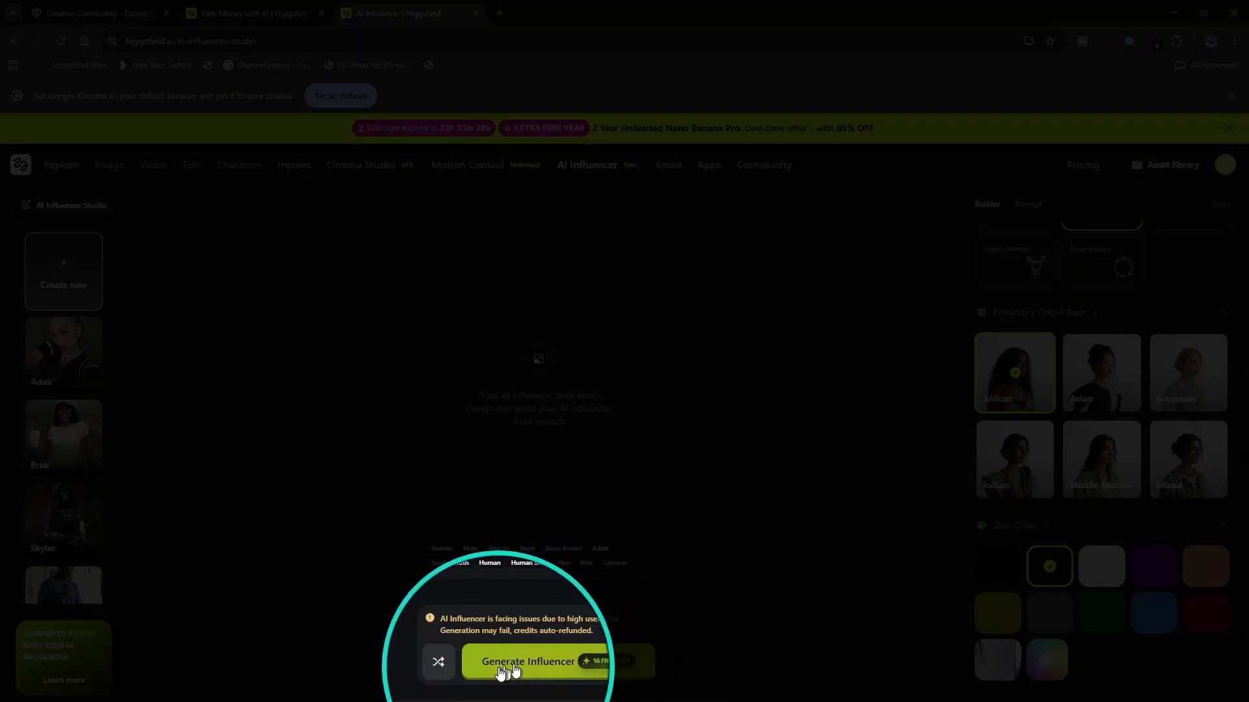
left_click(561, 663)
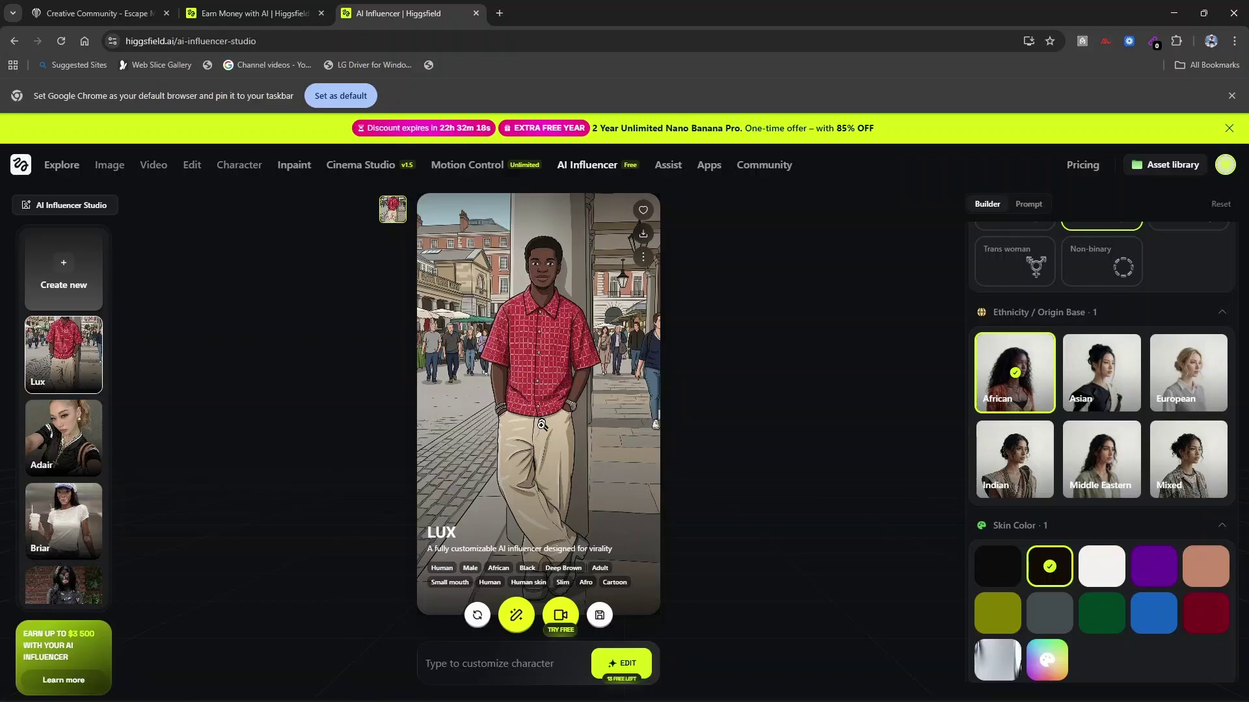
- Examine the character customization field, the prompt-based description entry and the video option without entering anything
left_click(531, 672)
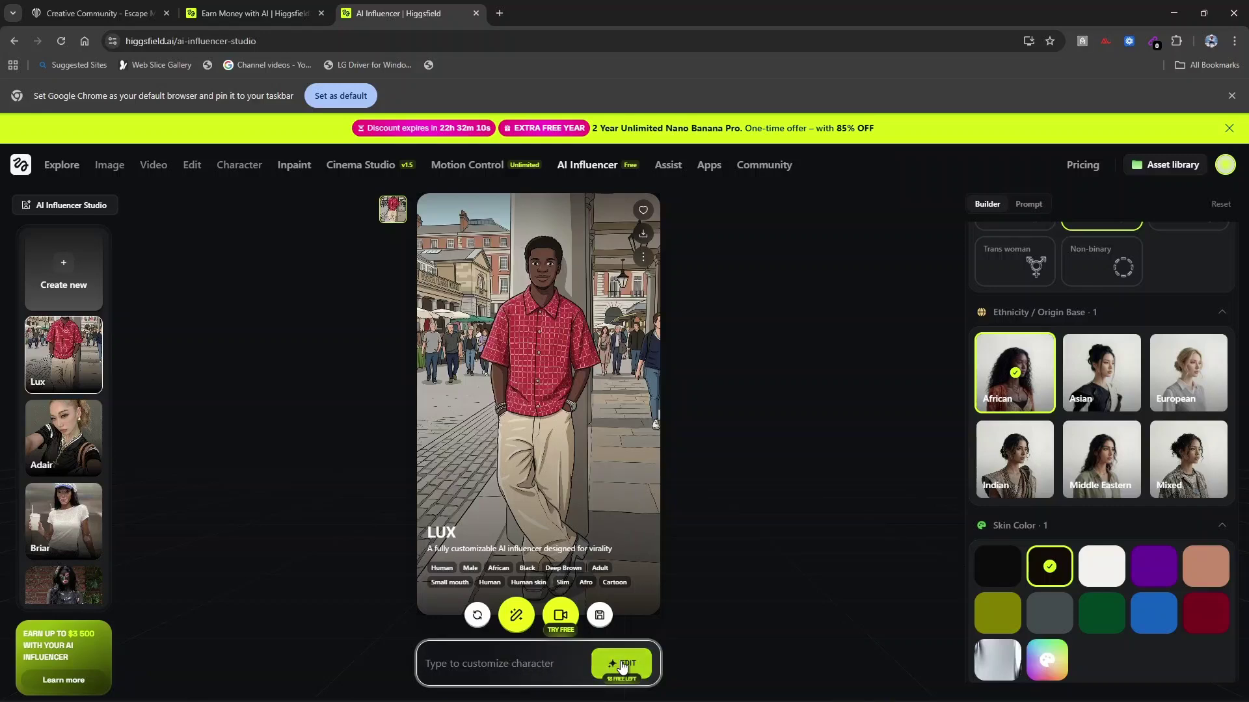
left_click(1032, 207)
left_click(1020, 270)
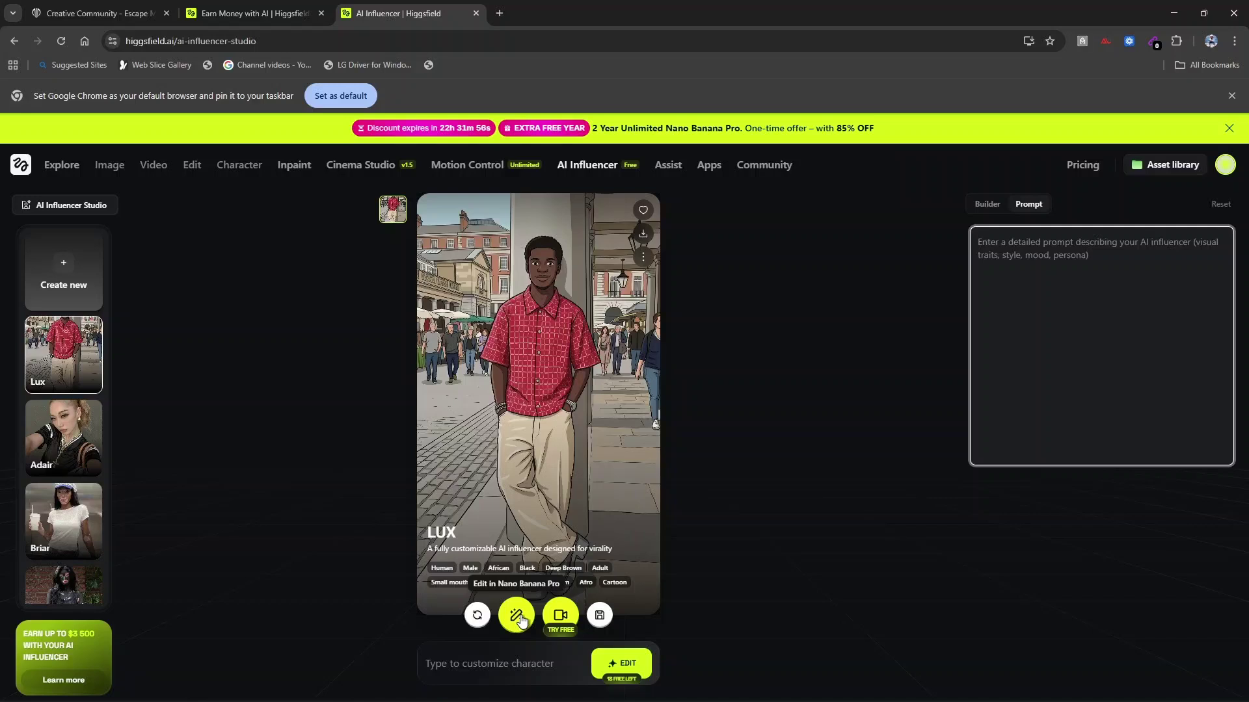
left_click(561, 615)
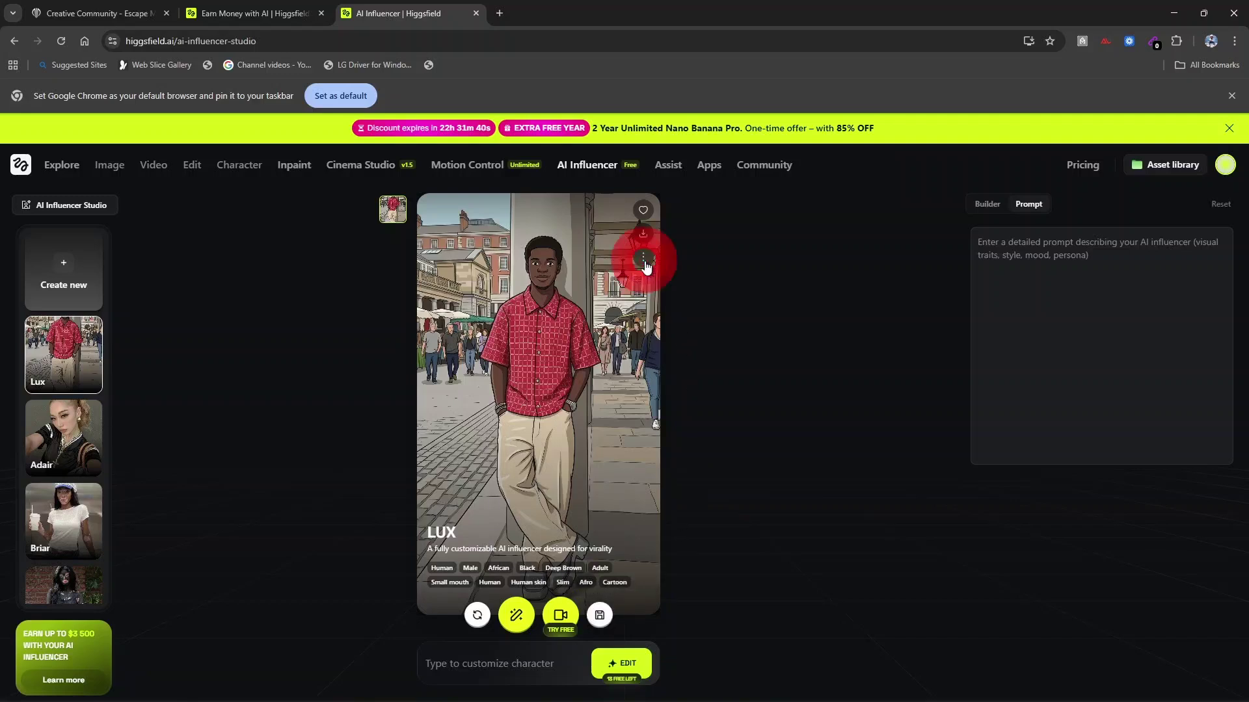
- Download the generated influencer image and open the downloaded PNG file
left_click(644, 258)
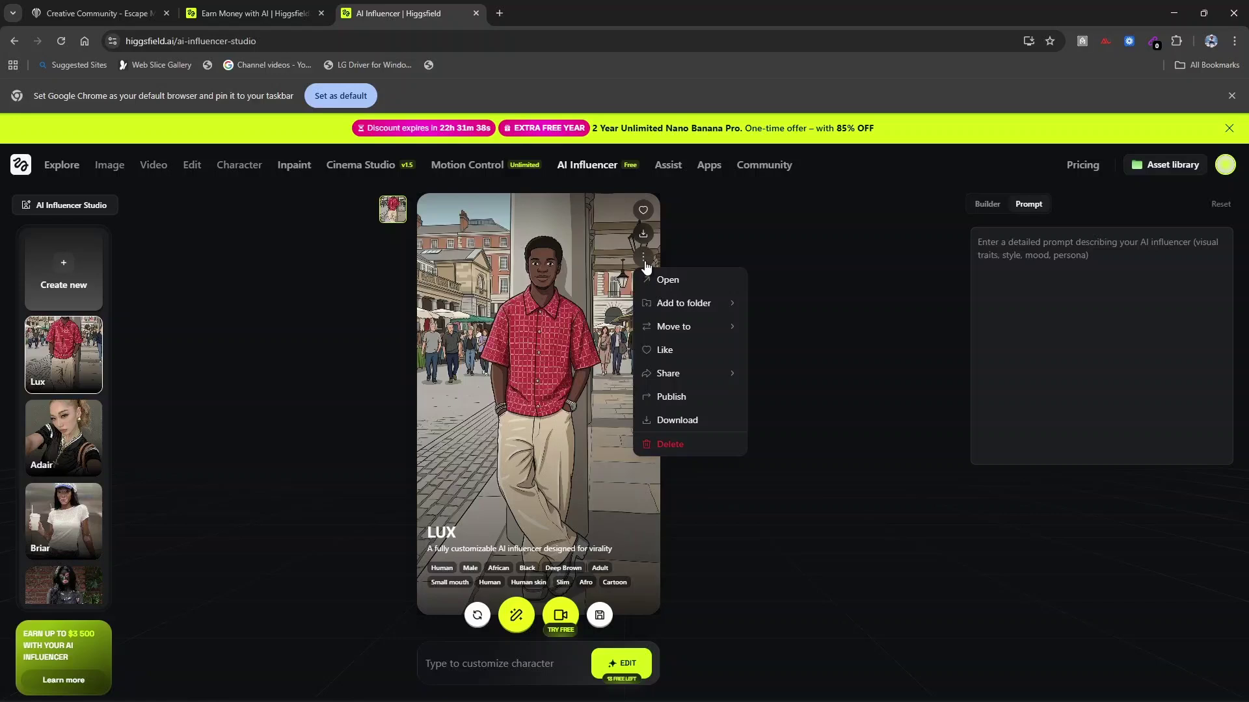
left_click(679, 421)
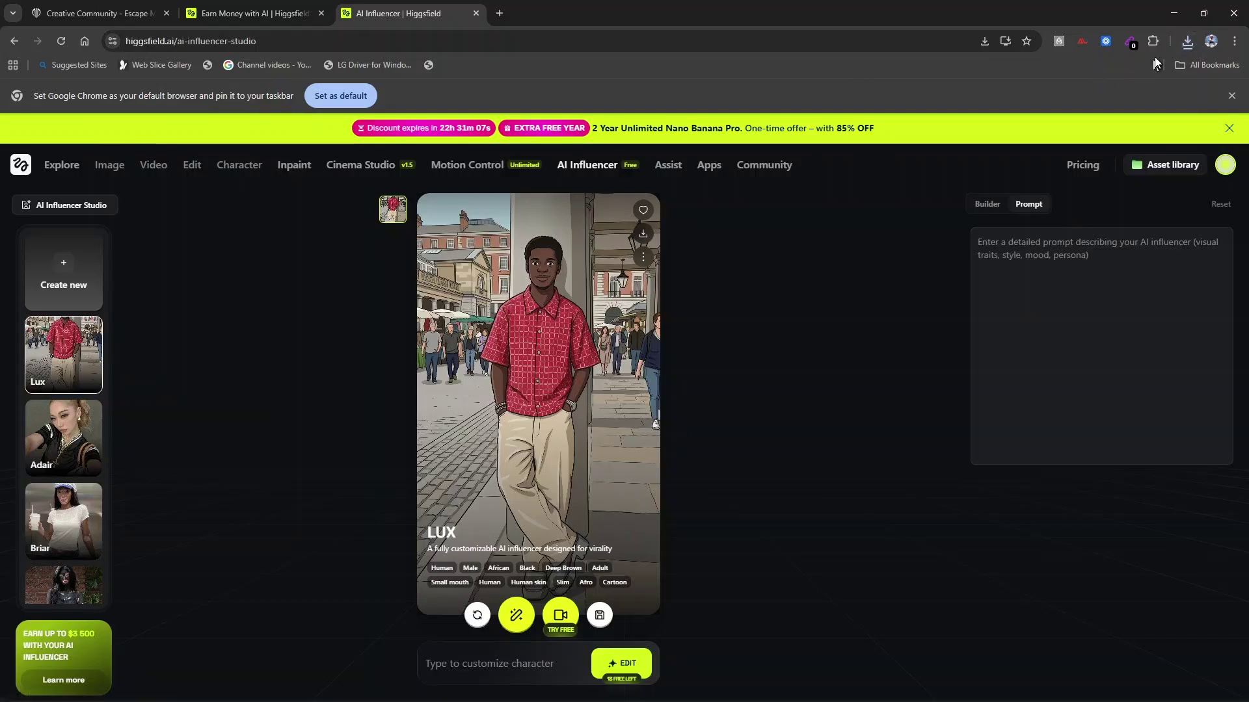
left_click(1188, 41)
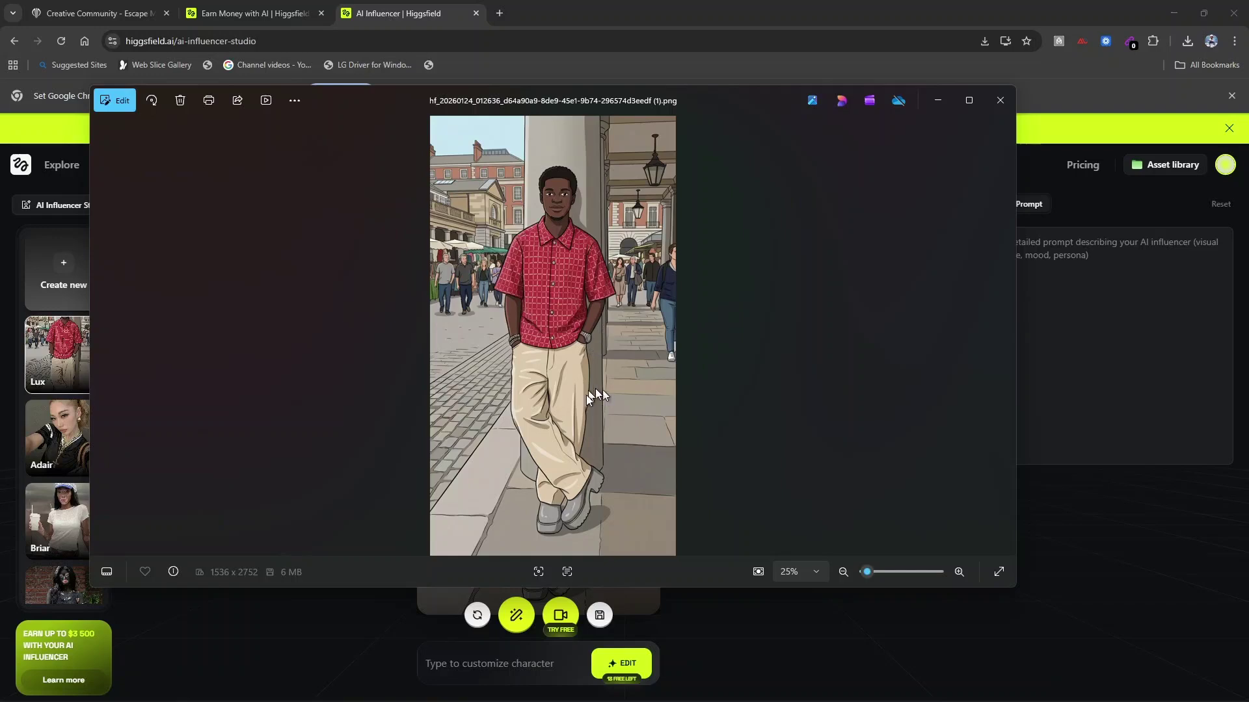
- Zoom in on the downloaded image to examine the influencer's face and shirt, and close the image viewer
scroll(595, 389, "up", 4)
scroll(608, 310, "up", 4)
left_click_drag(610, 235, 593, 481)
left_click_drag(605, 306, 608, 338)
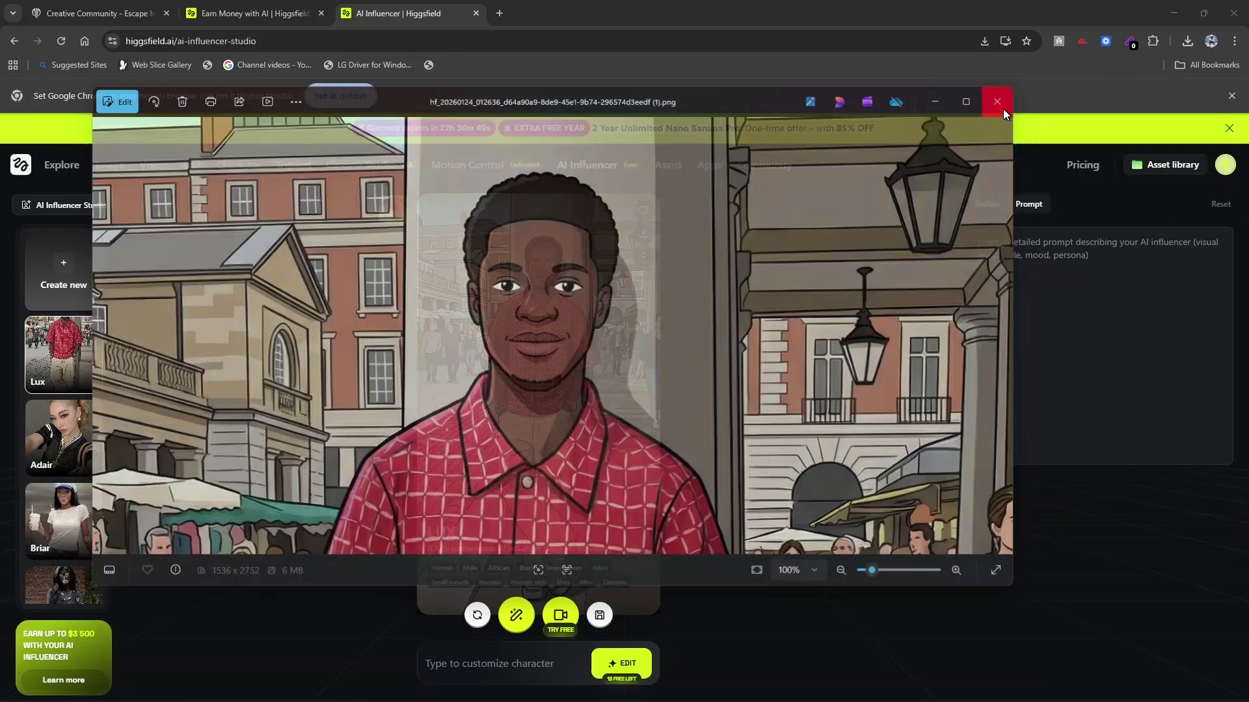
left_click(1002, 103)
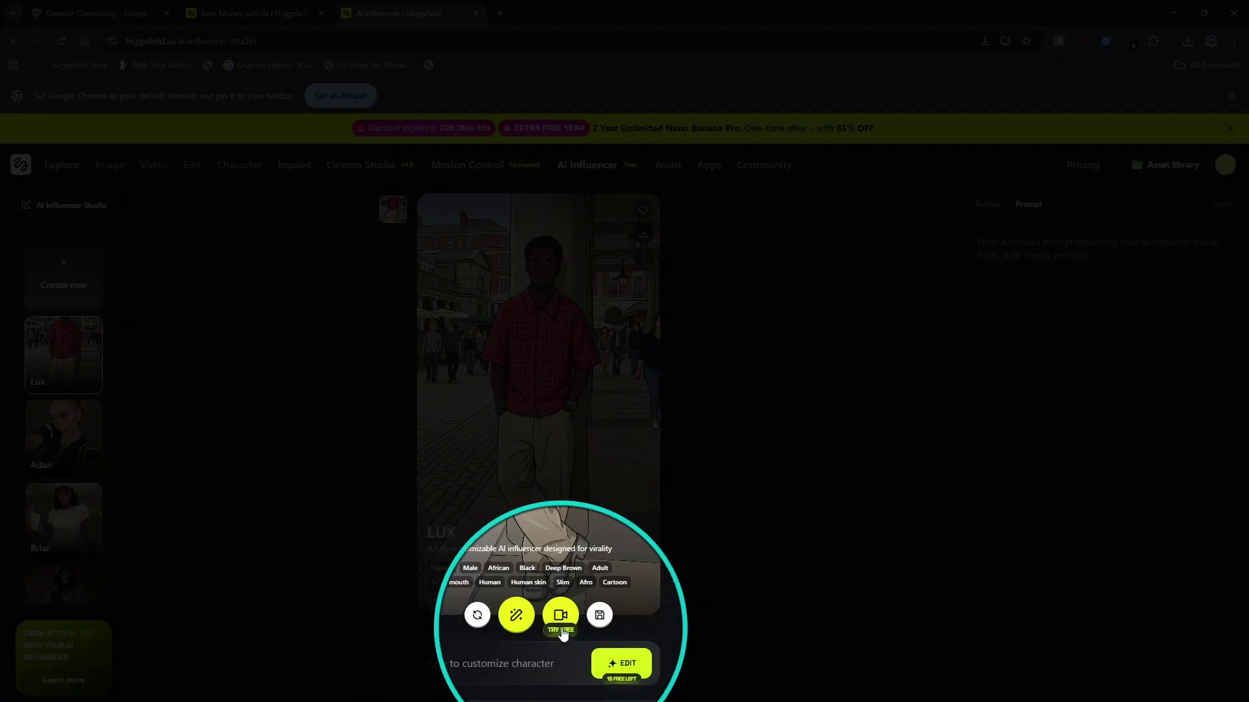
- Open the full motion library for animating the influencer and look through the available motion clips
left_click(560, 615)
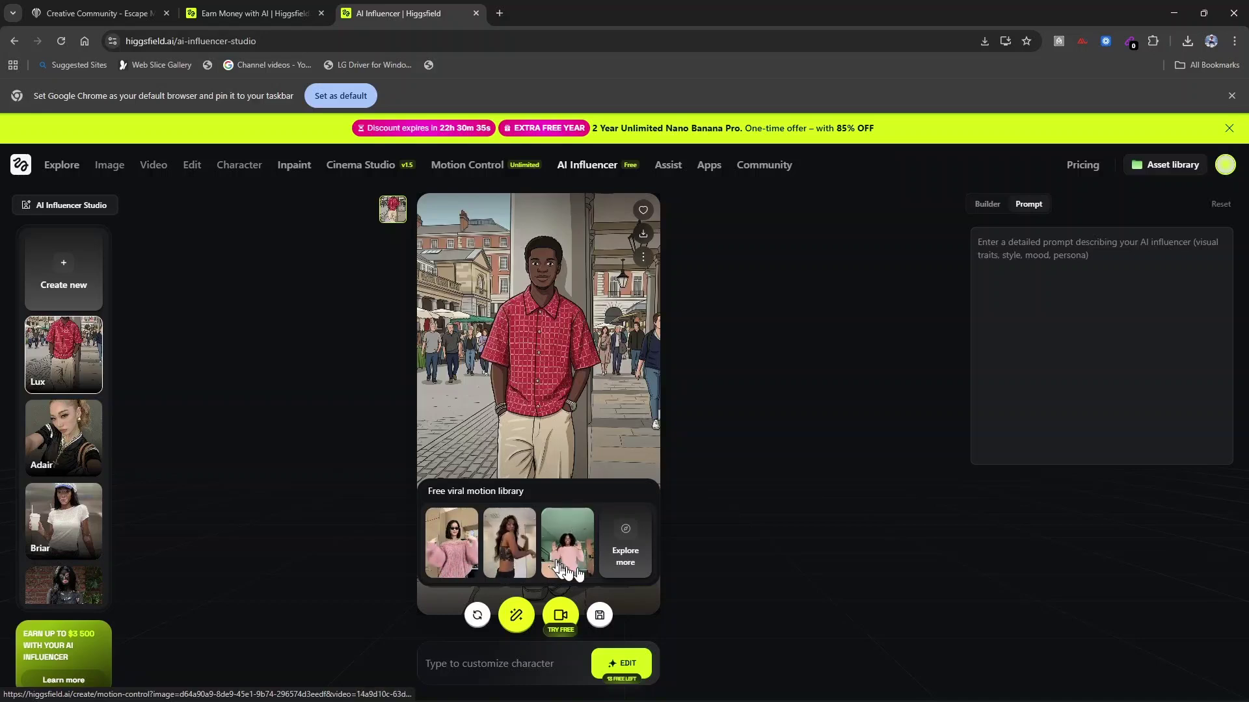
left_click(625, 558)
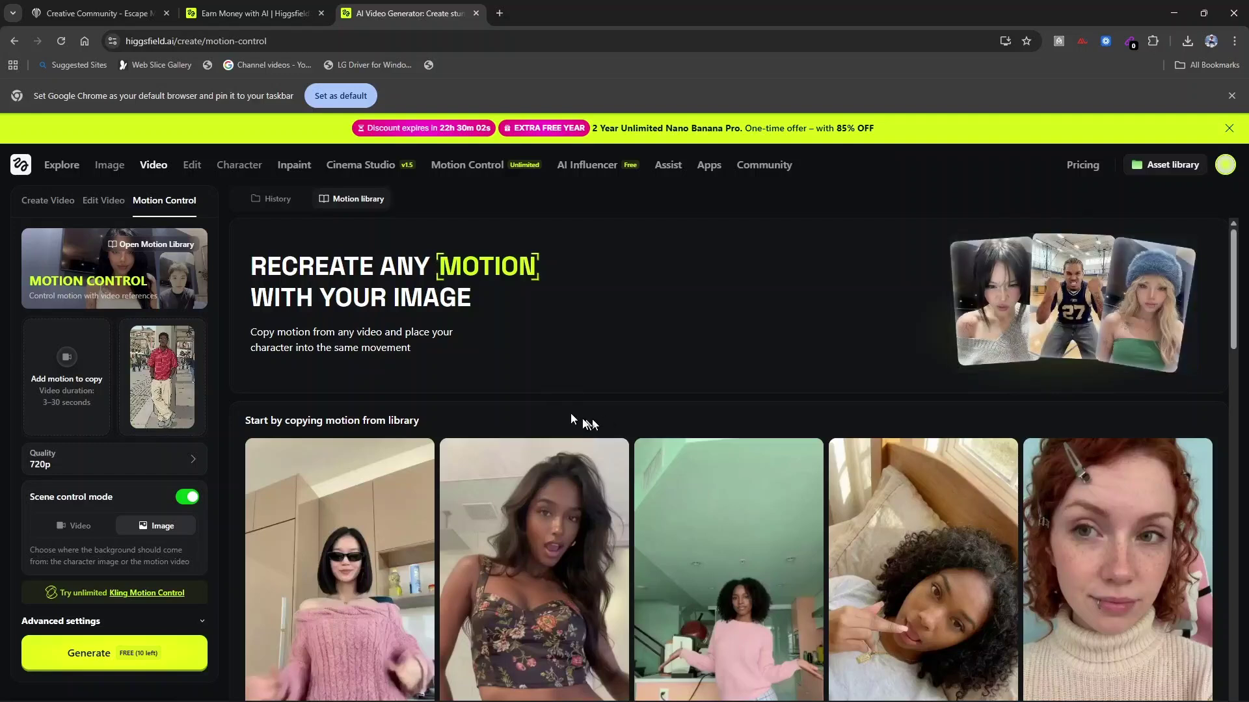
scroll(500, 511, "down", 3)
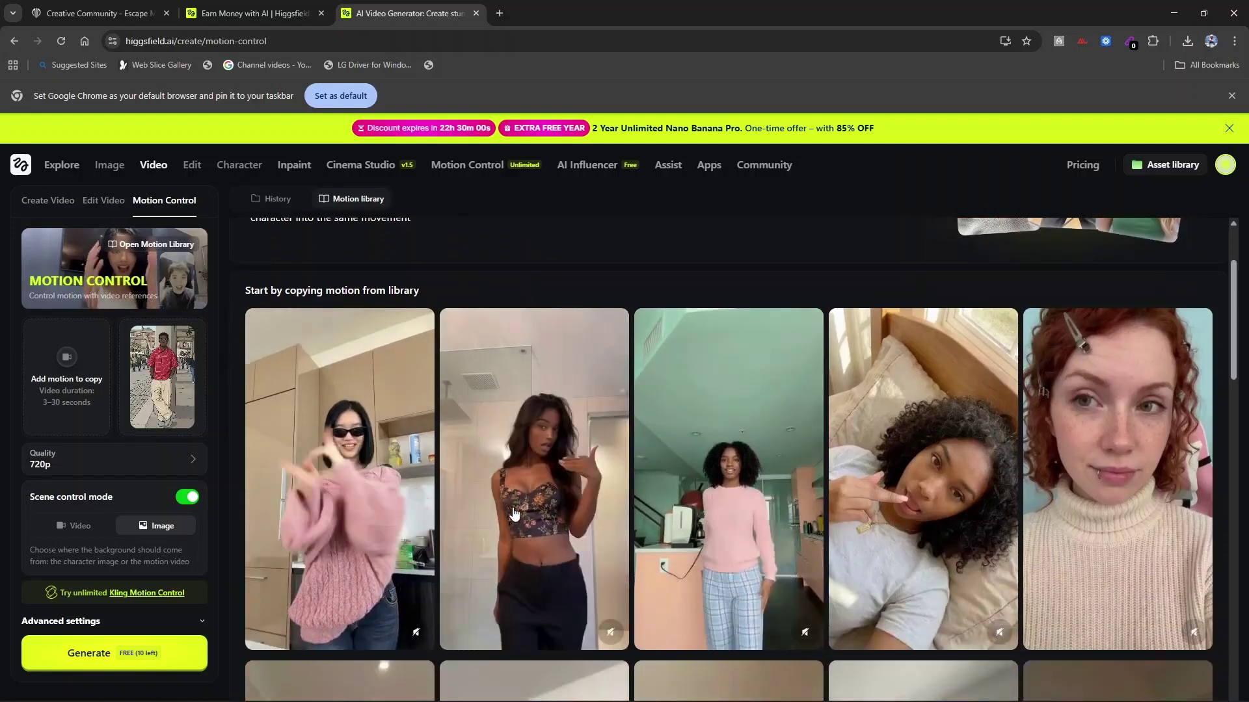
scroll(563, 461, "down", 4)
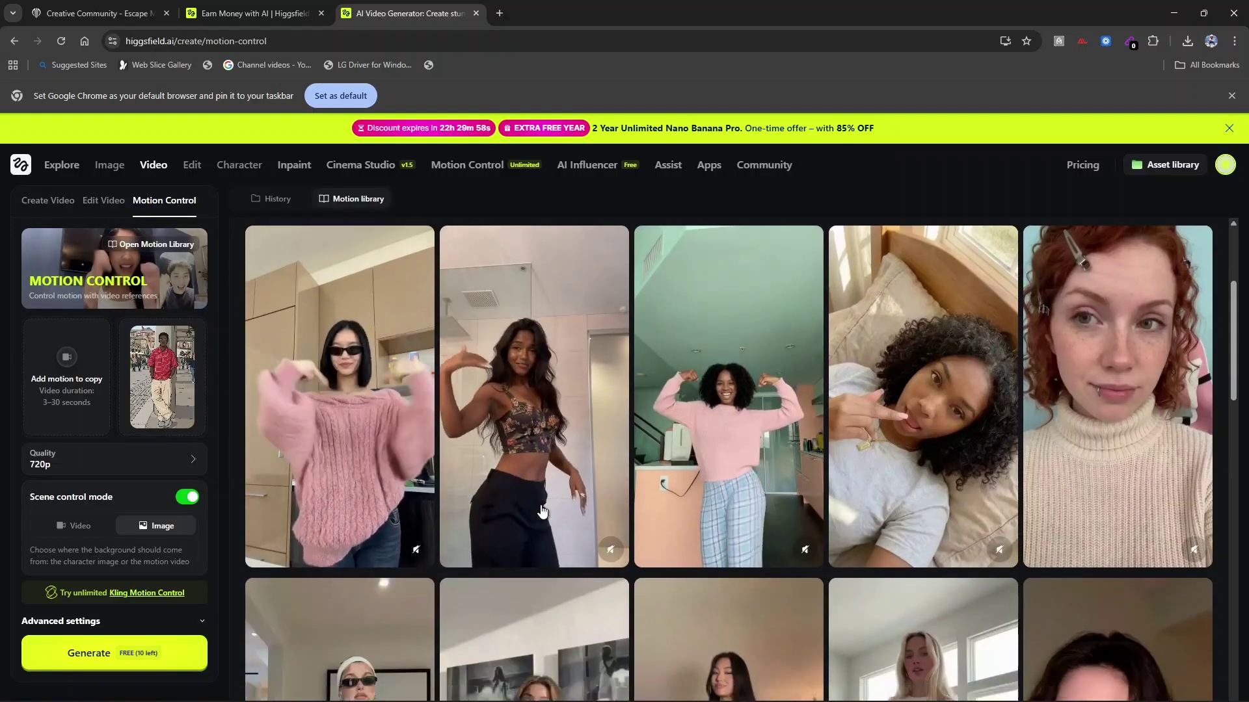
scroll(608, 502, "down", 4)
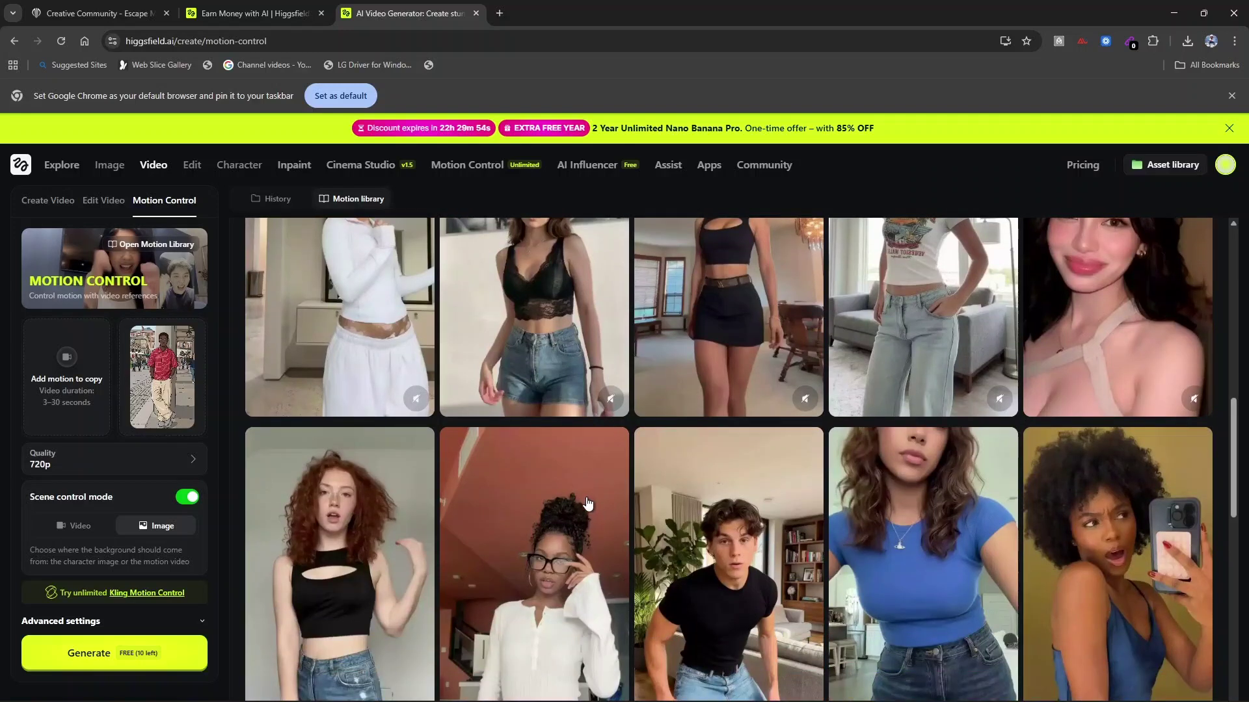
scroll(746, 547, "down", 5)
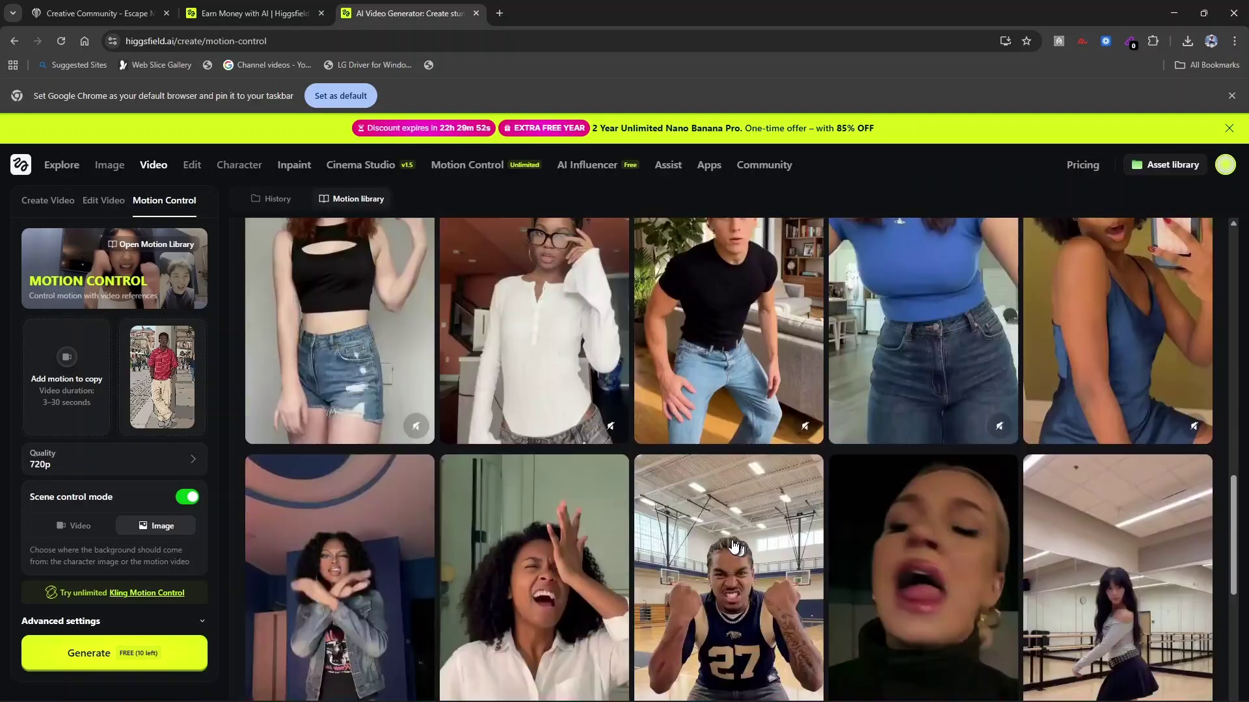
scroll(699, 527, "up", 5)
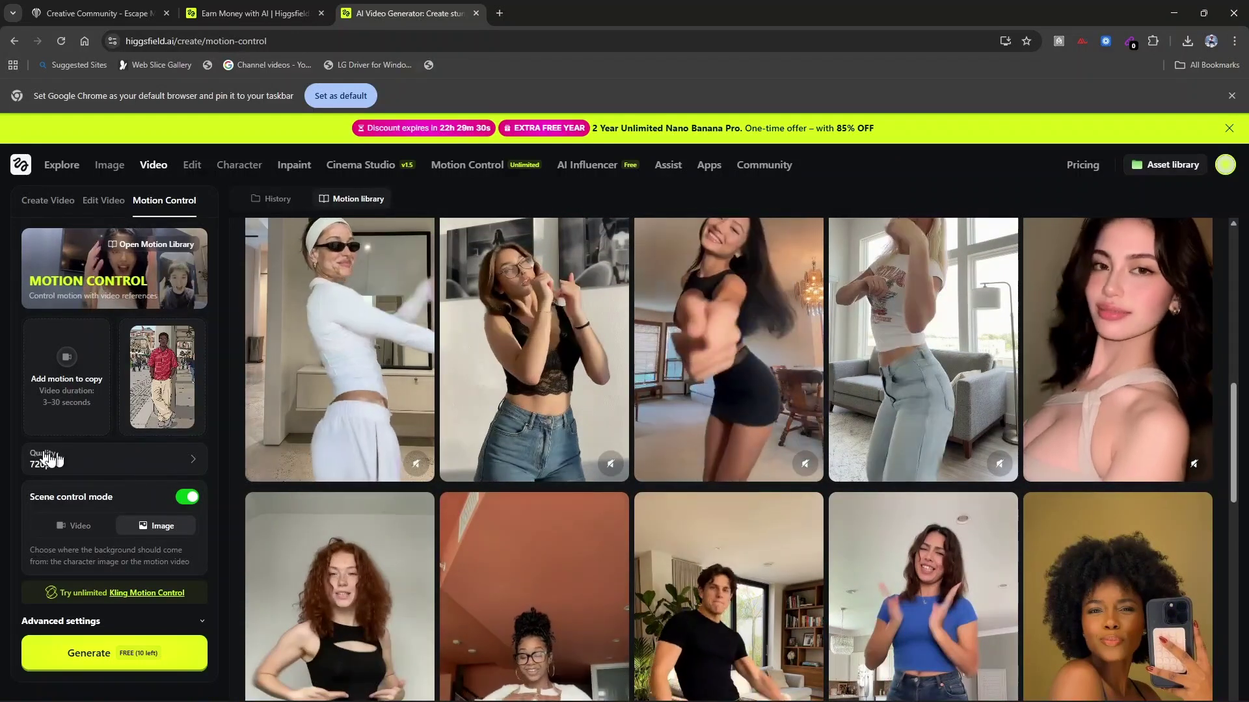
- Set the motion video's quality to 1080p
left_click(93, 463)
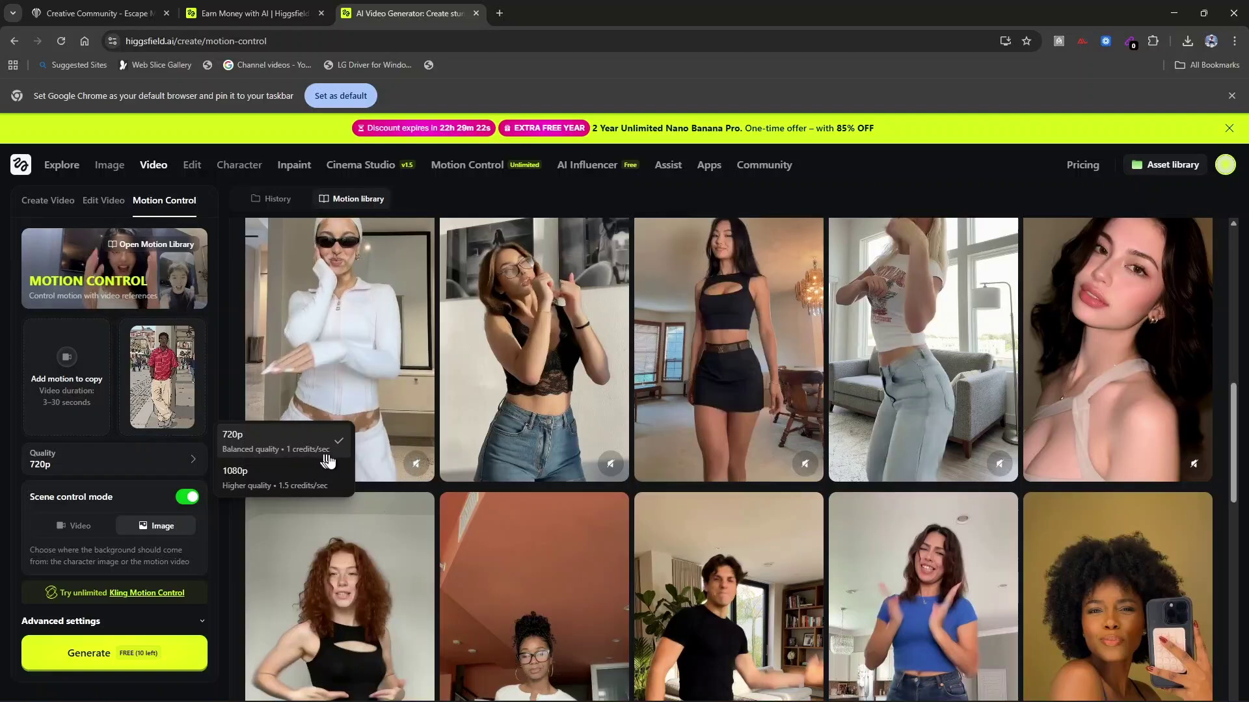
left_click(302, 483)
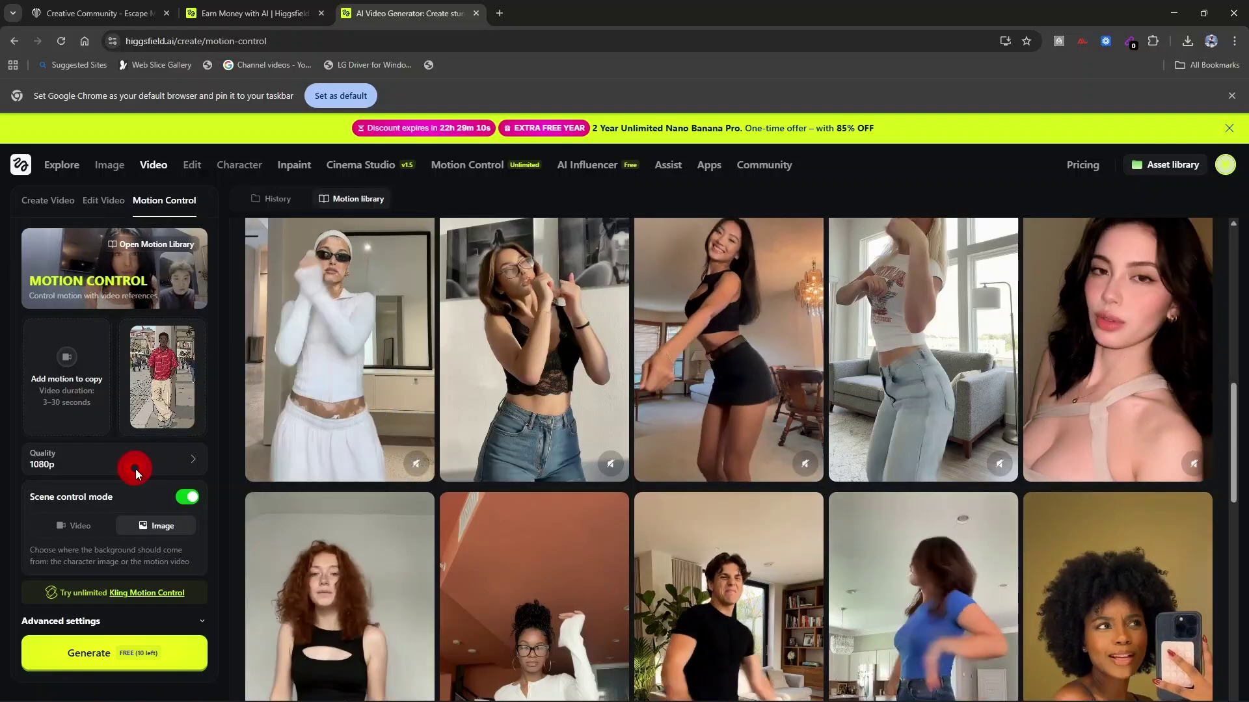
left_click(52, 463)
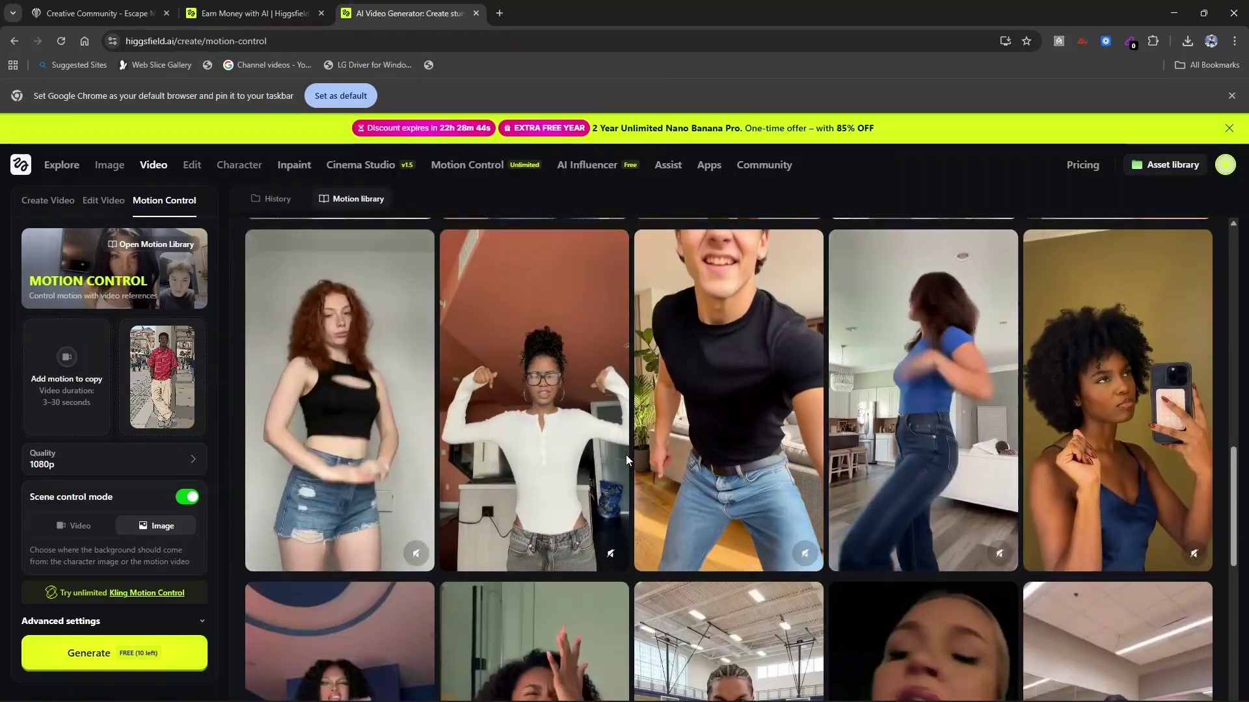
- Choose the clip of the dancing man in the black T-shirt as the motion to copy and generate the video
scroll(626, 455, "down", 2)
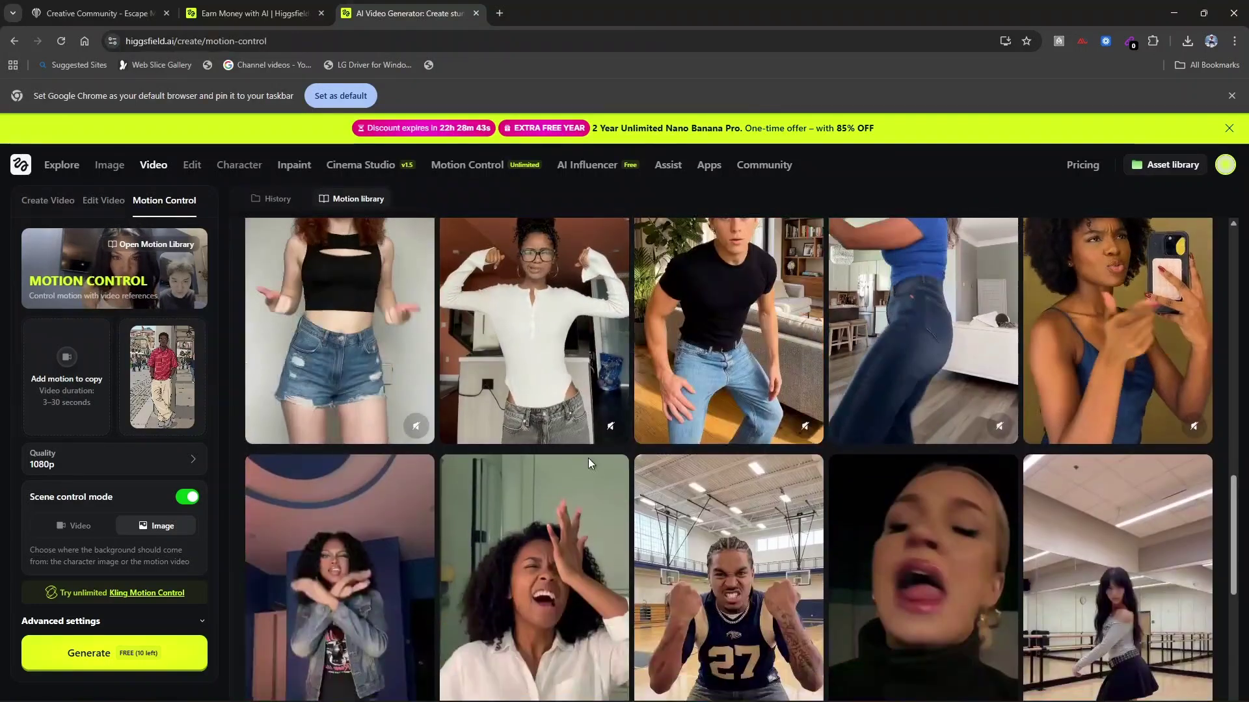
scroll(609, 535, "up", 2)
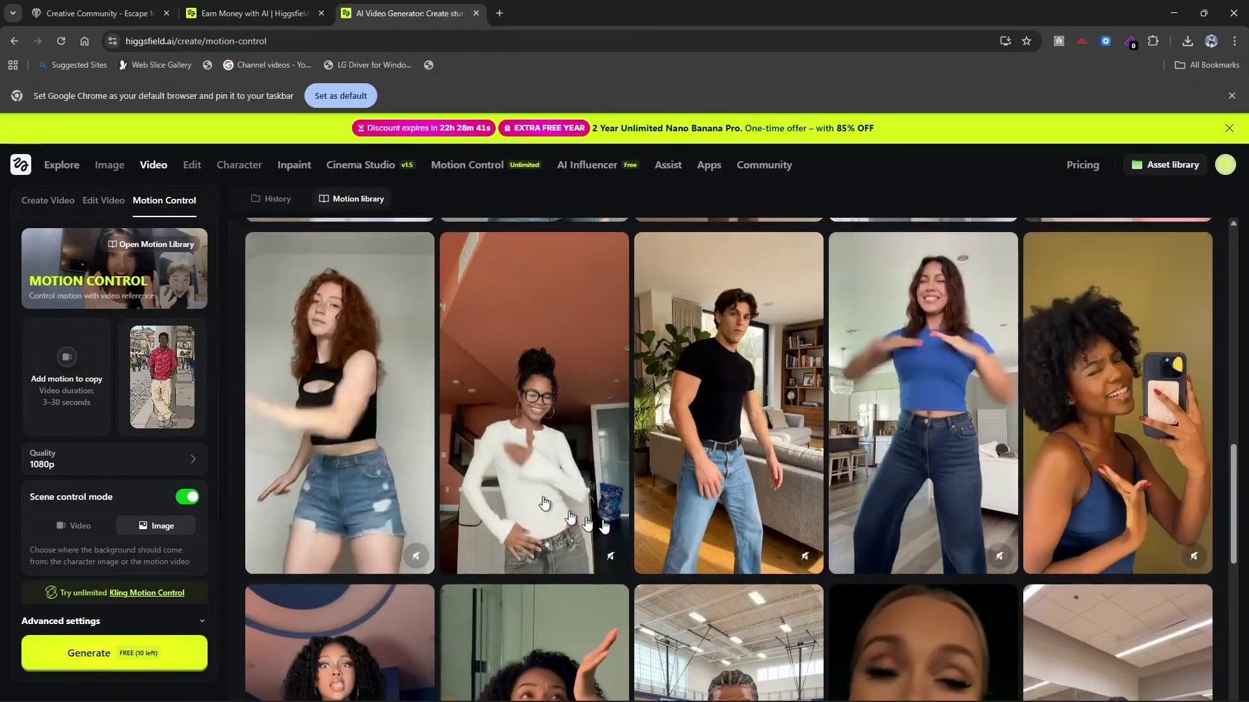
scroll(673, 445, "down", 10)
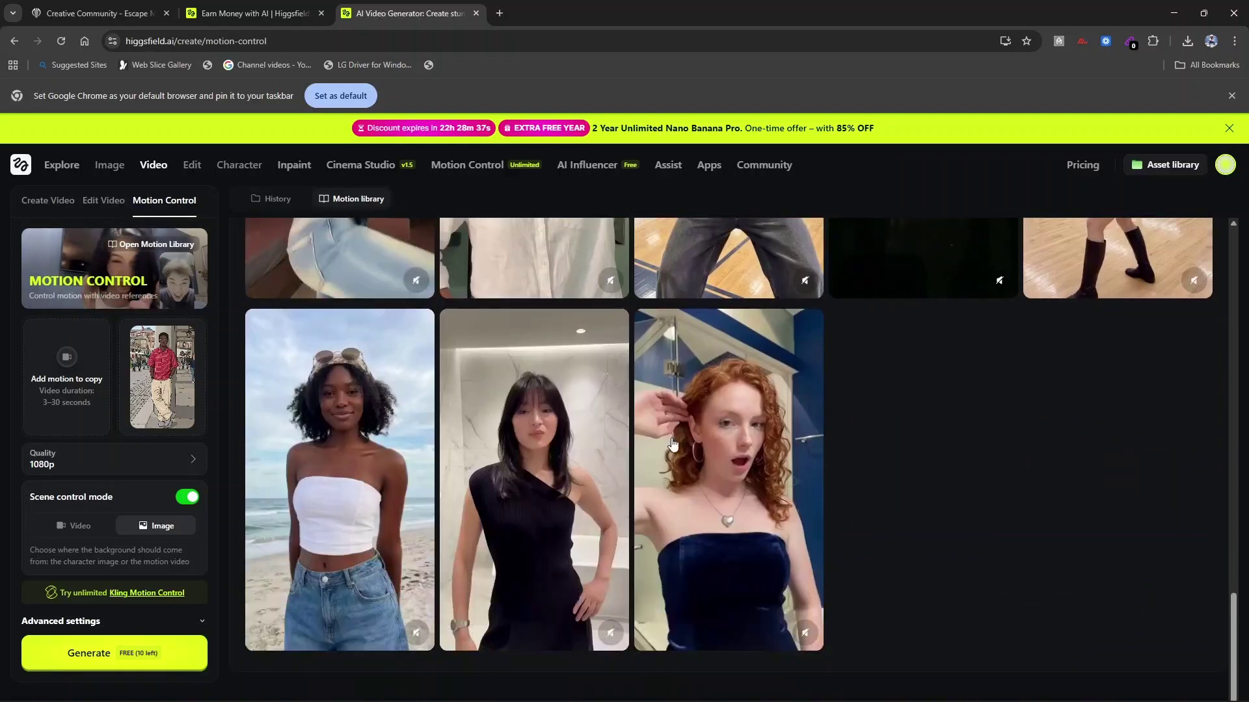
scroll(653, 491, "up", 5)
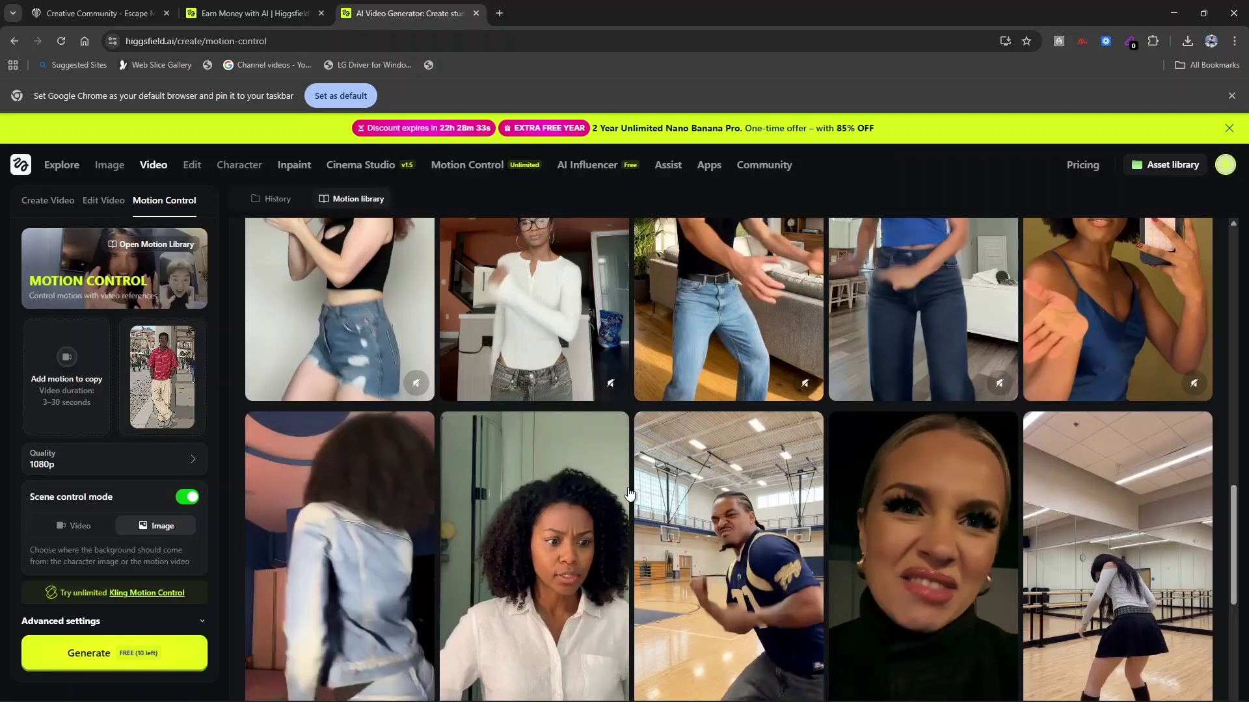
scroll(651, 495, "up", 3)
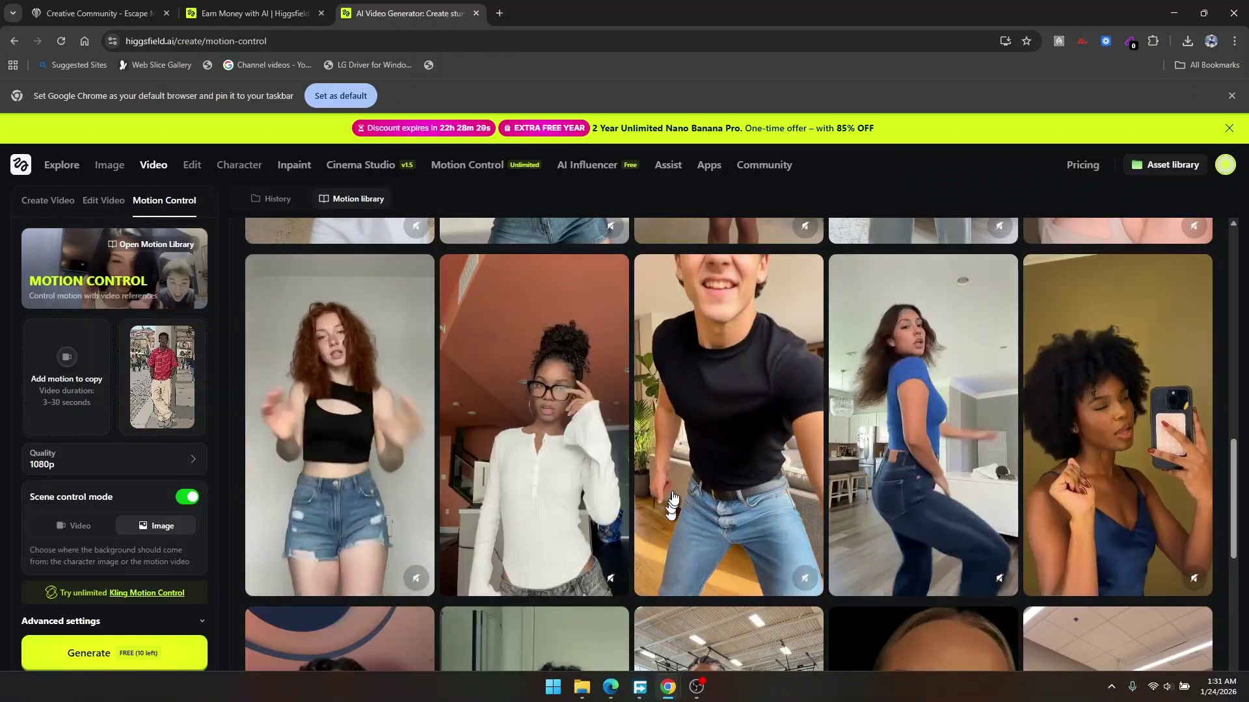
left_click(673, 500)
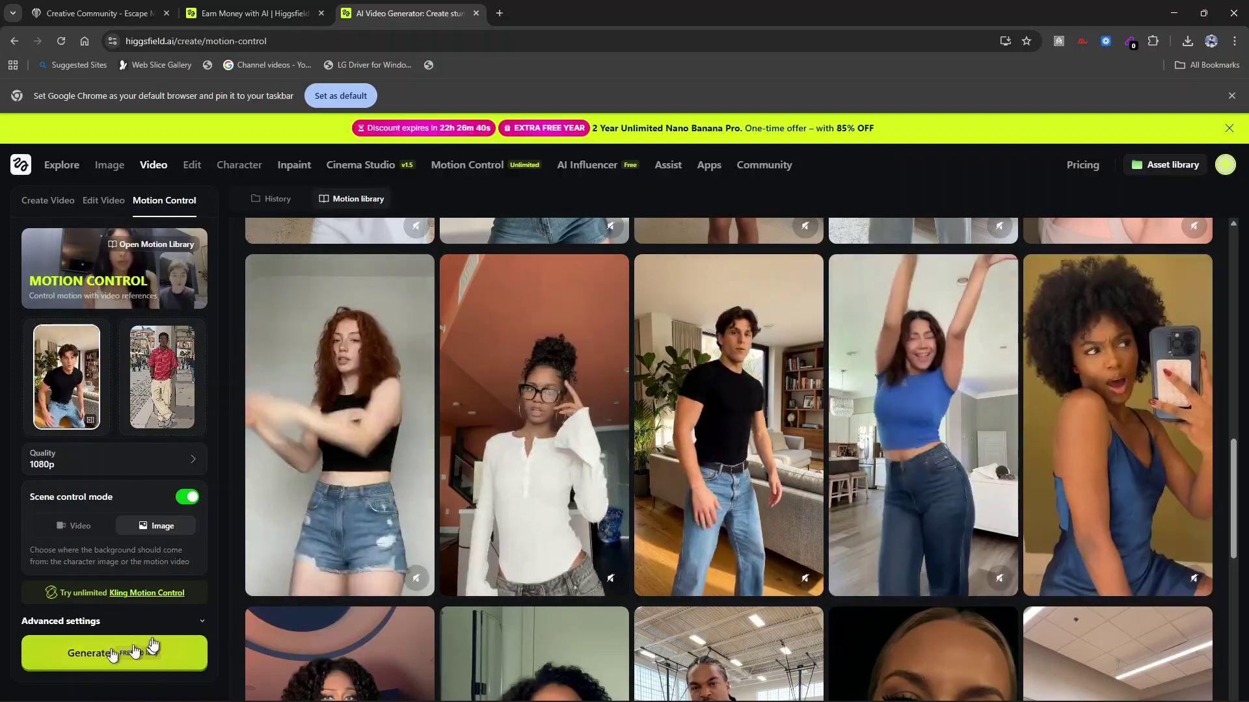
left_click(113, 647)
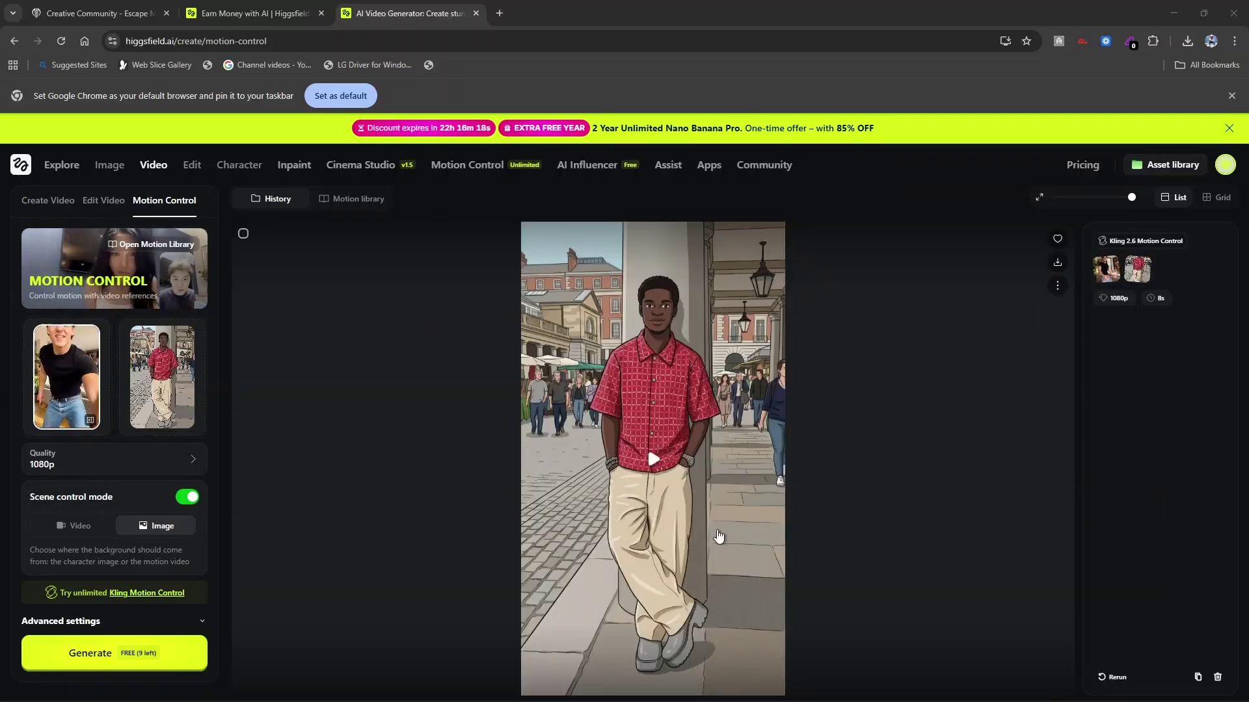
- Play the generated influencer video to check the copied motion and pause it
left_click(650, 460)
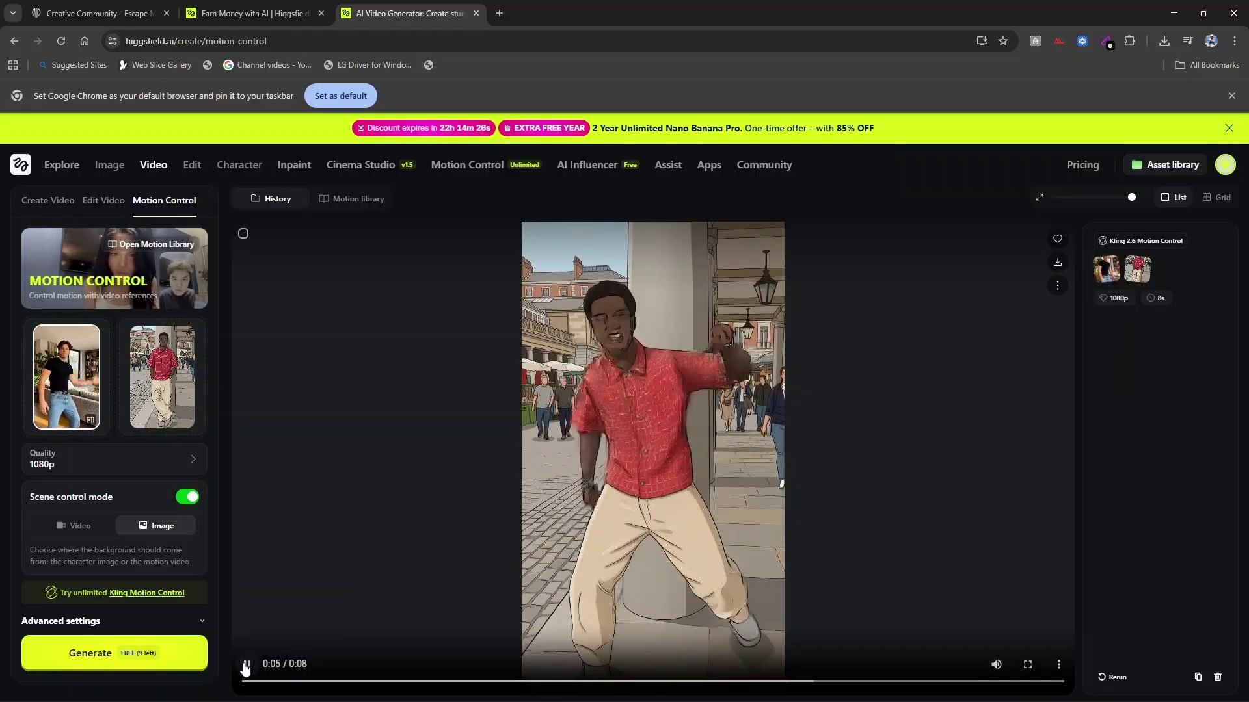
left_click(244, 664)
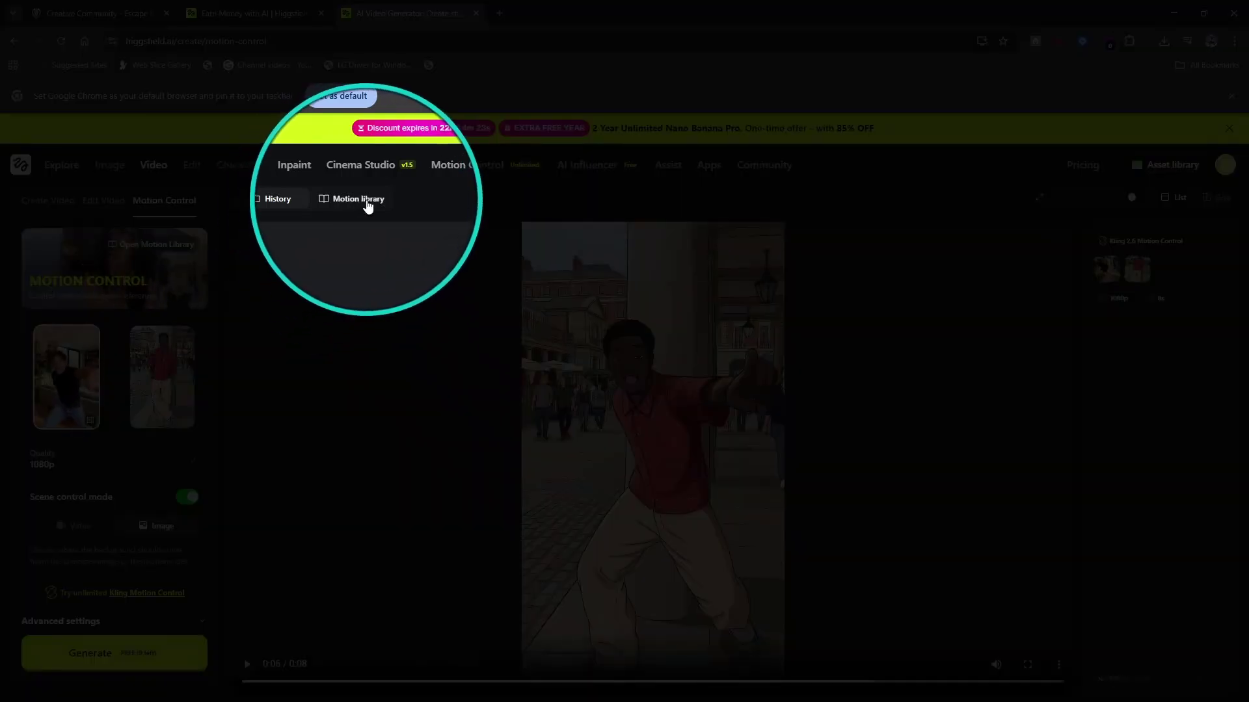
- Return to the motion library and browse its other motion clips
left_click(362, 204)
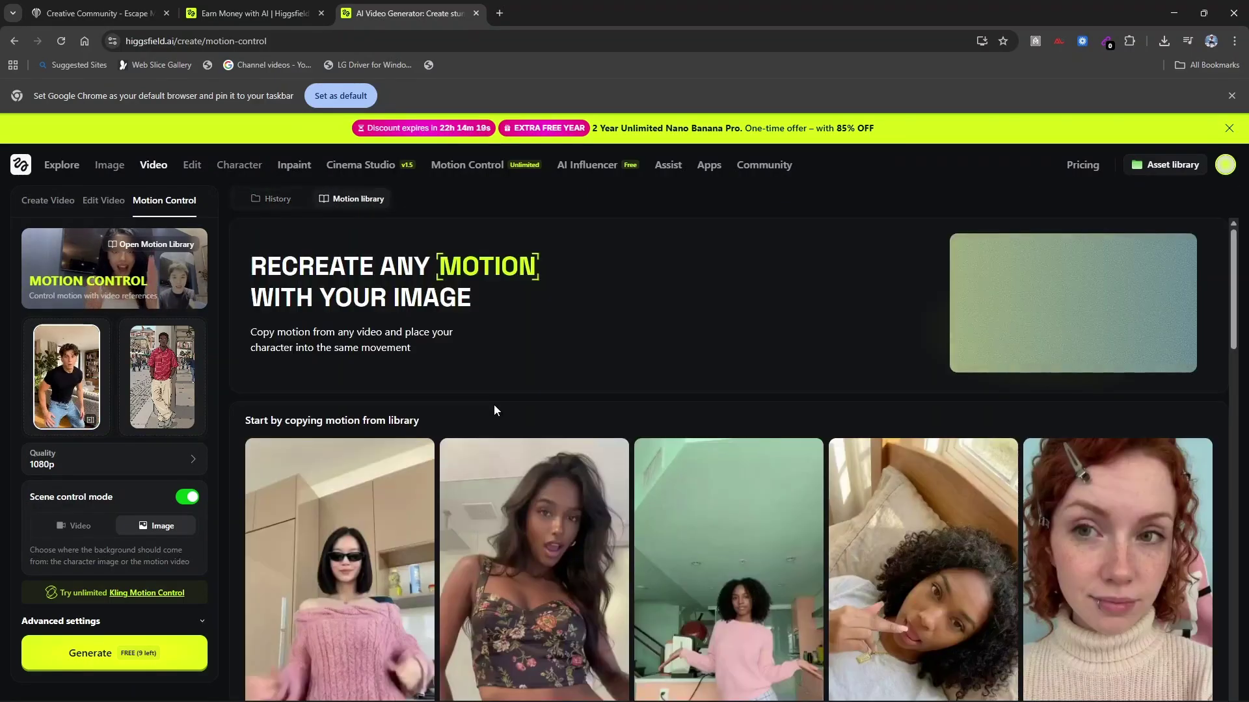
scroll(722, 506, "down", 4)
scroll(722, 508, "down", 8)
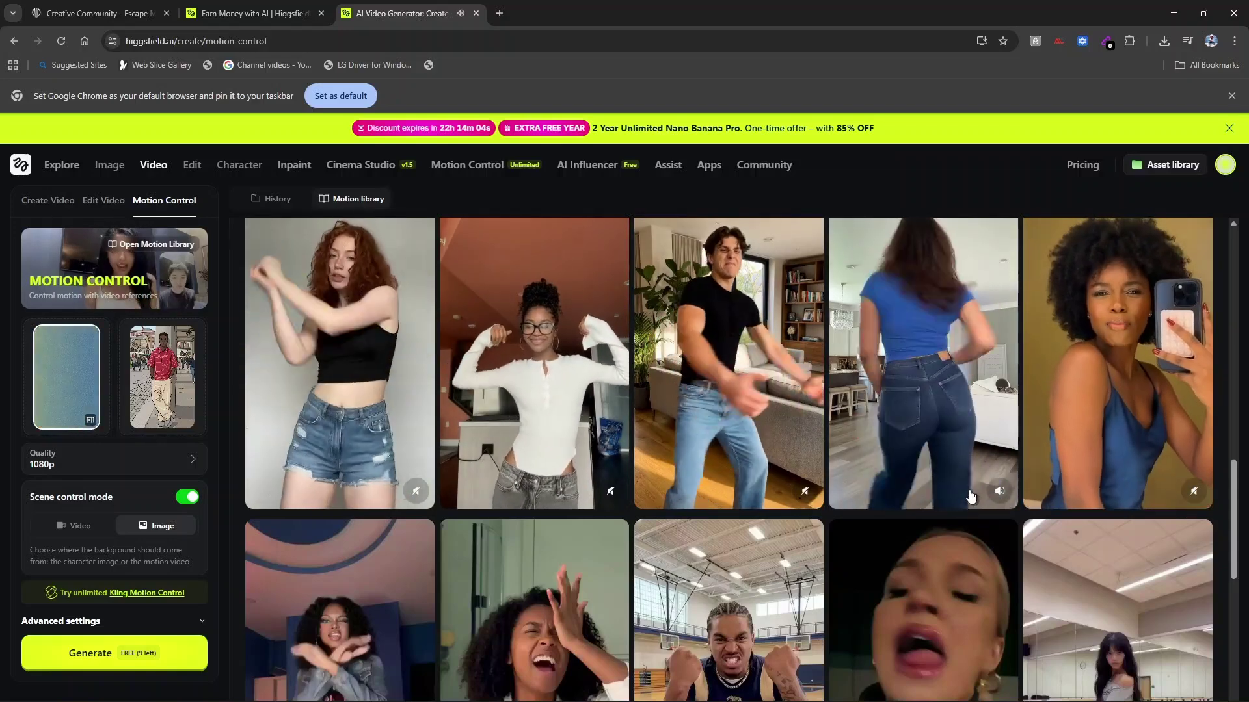
- Preview with sound the motion clips of the woman in the blue T-shirt, the woman holding a phone and the man in the black T-shirt
left_click(936, 455)
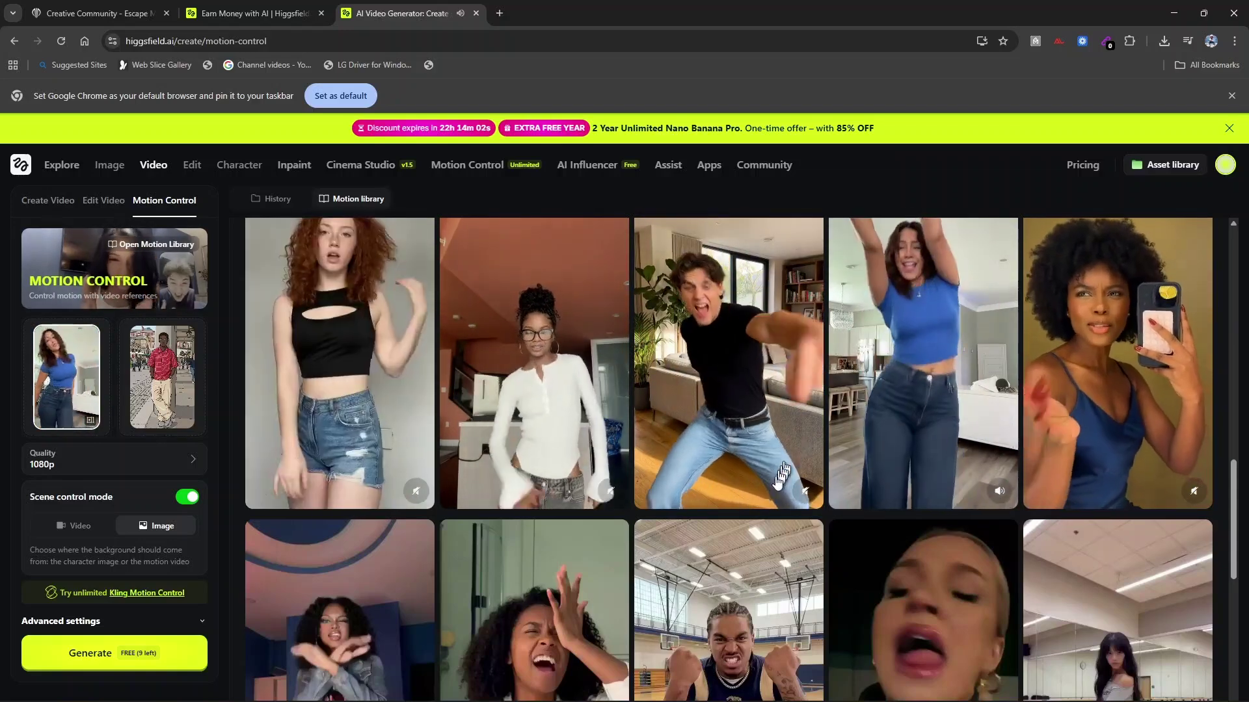
left_click(1000, 496)
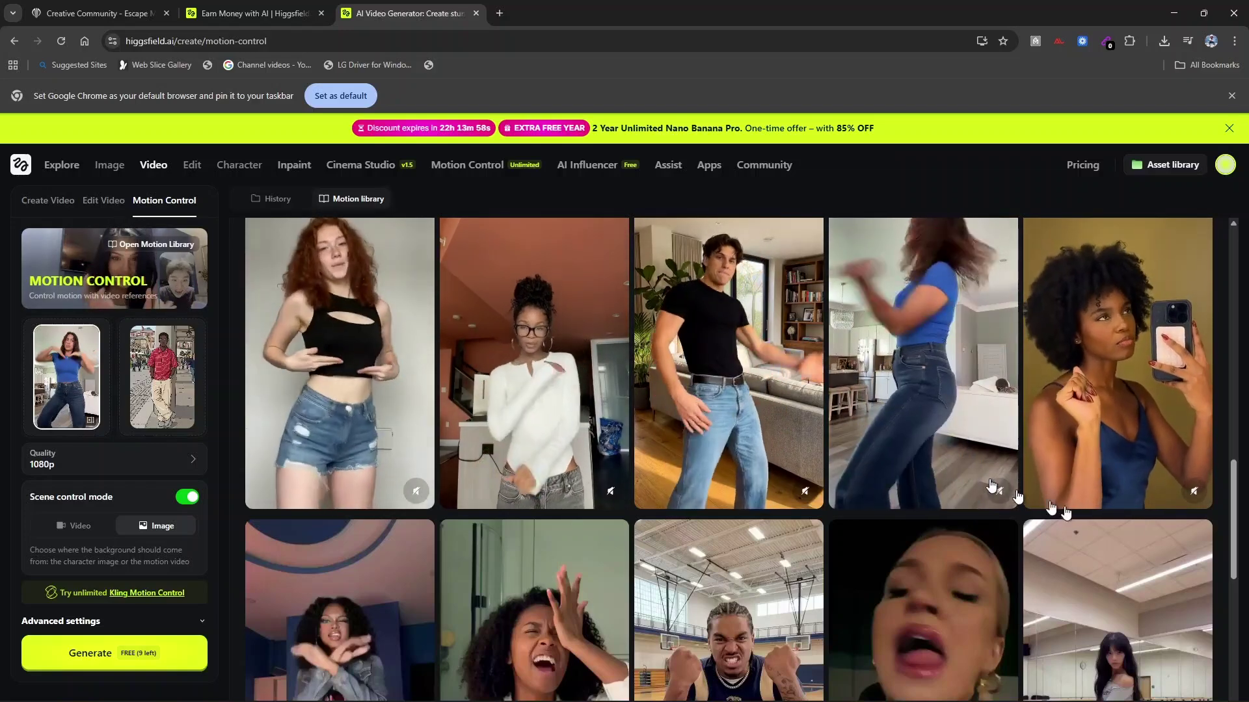
left_click(1194, 492)
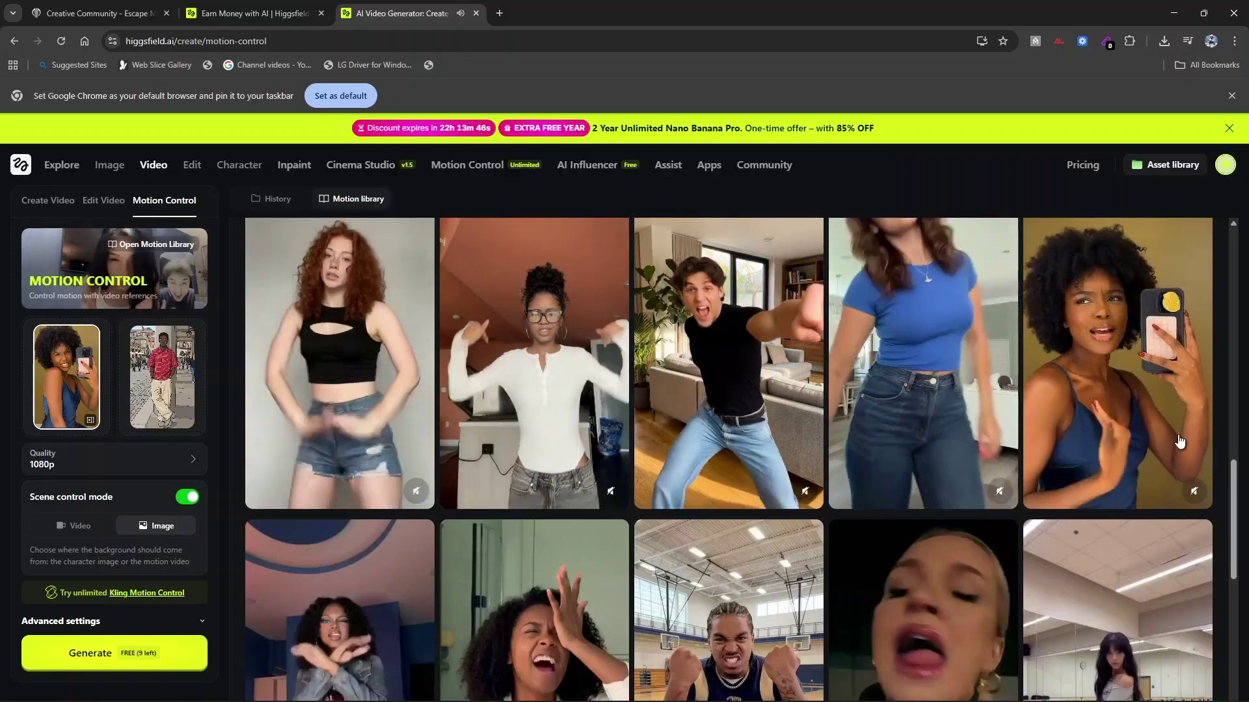
left_click(802, 496)
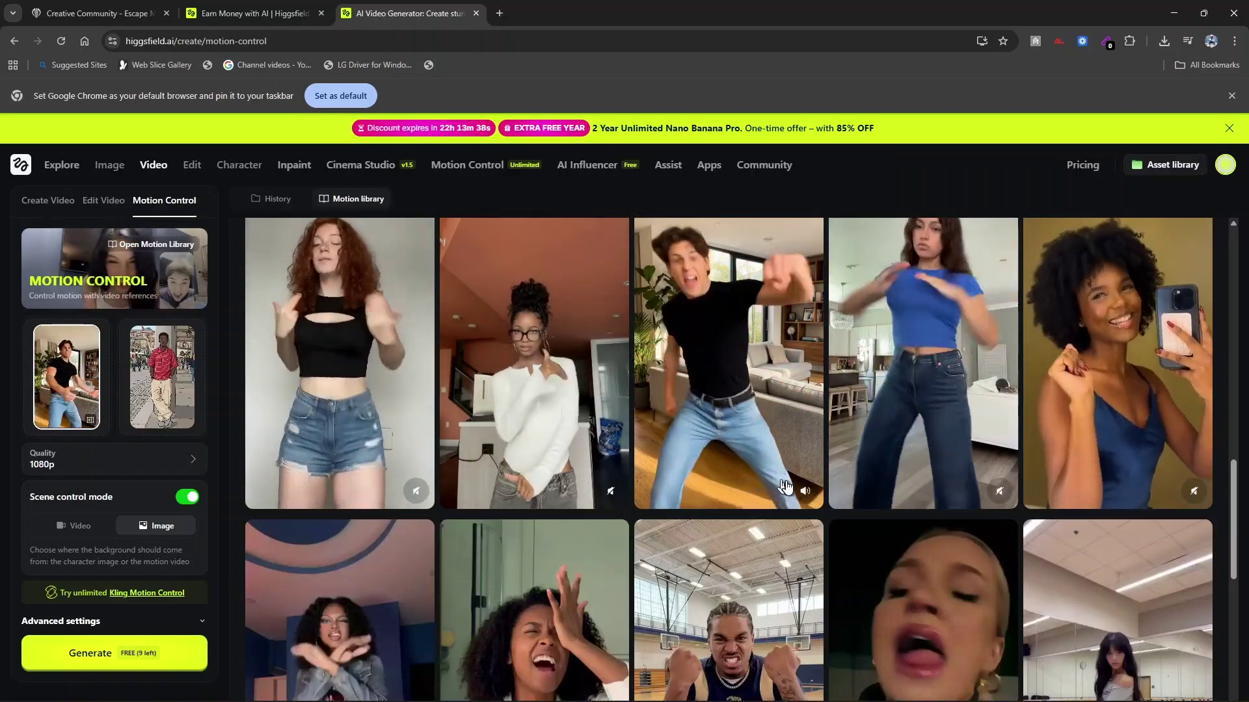
left_click(803, 491)
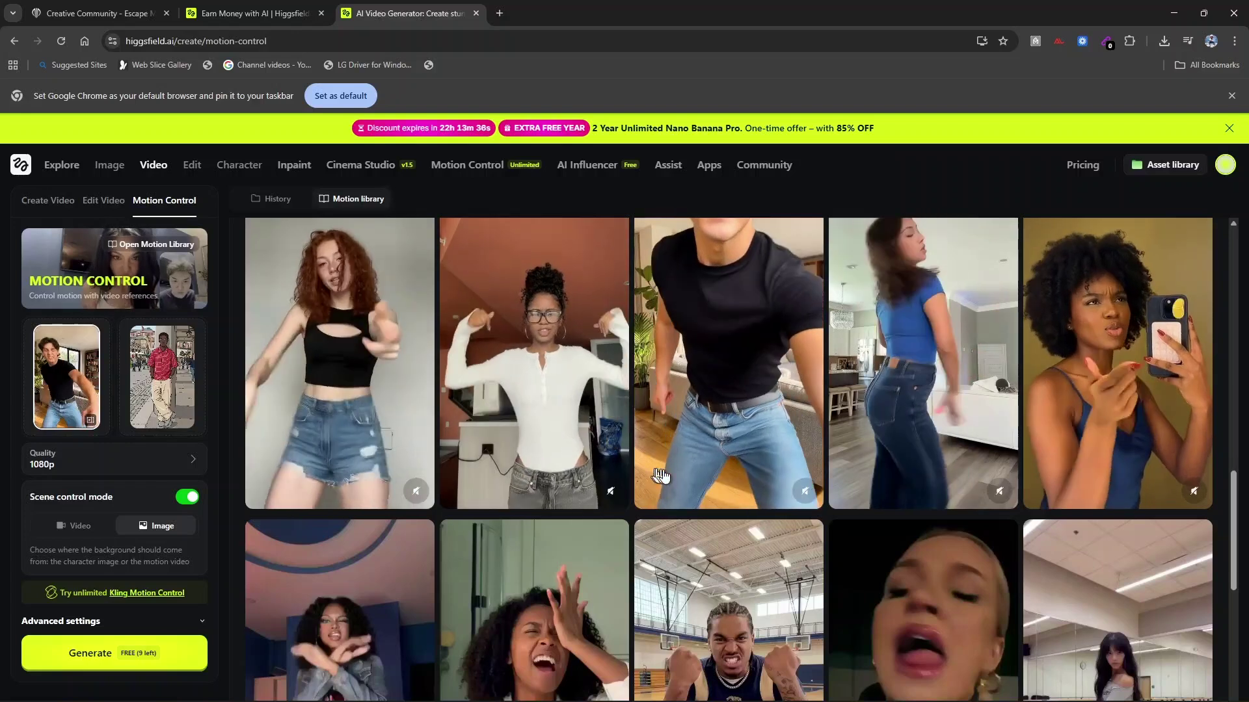
- Preview with sound the motion clip of the basketball player in the number 27 jersey
scroll(660, 476, "down", 4)
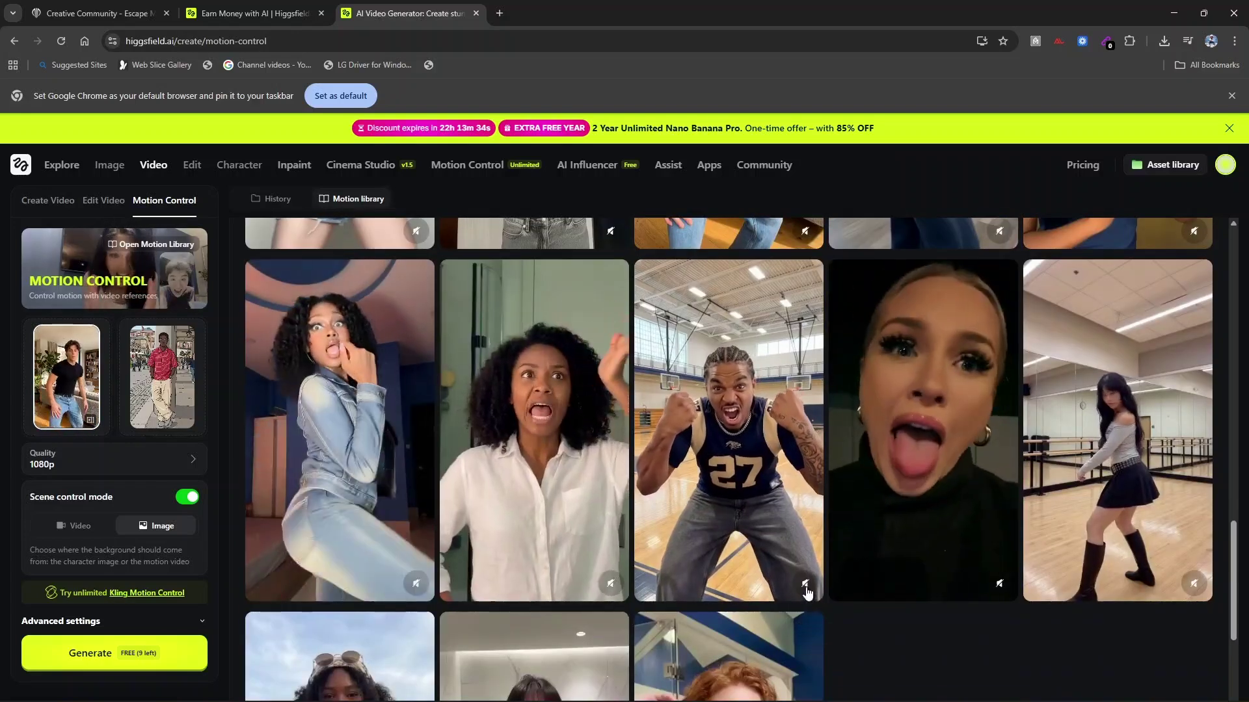
left_click(805, 584)
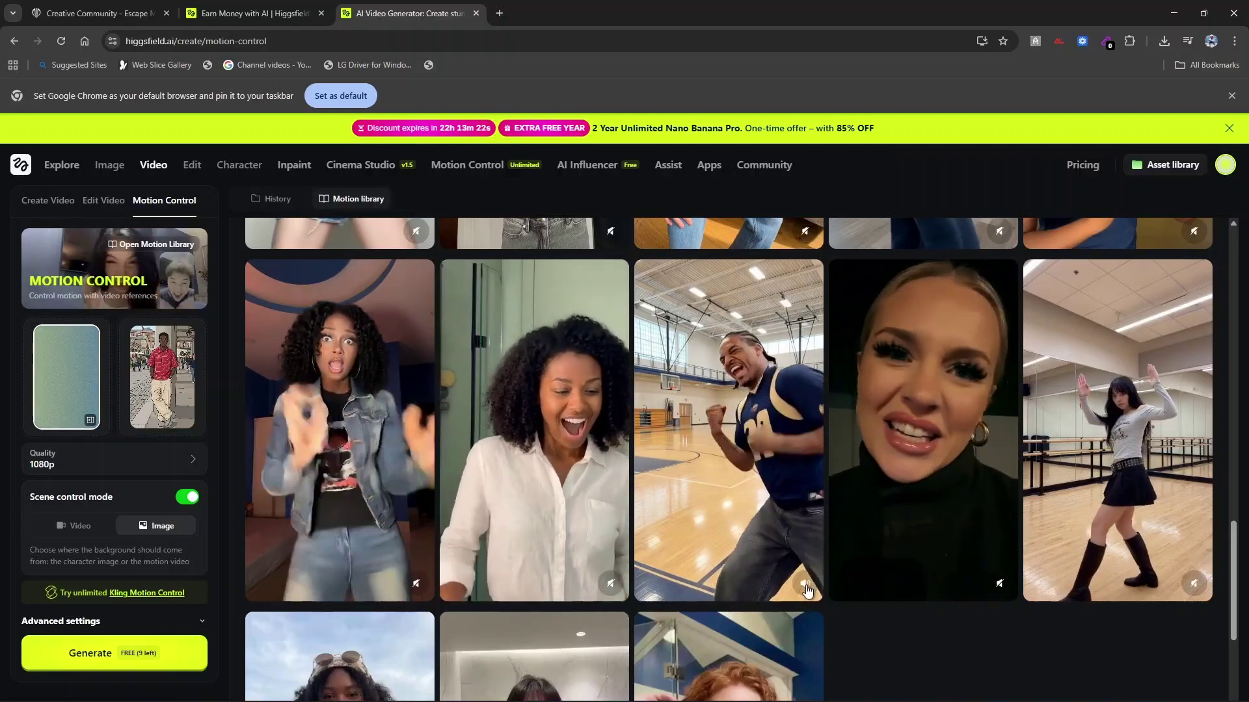
scroll(806, 590, "up", 4)
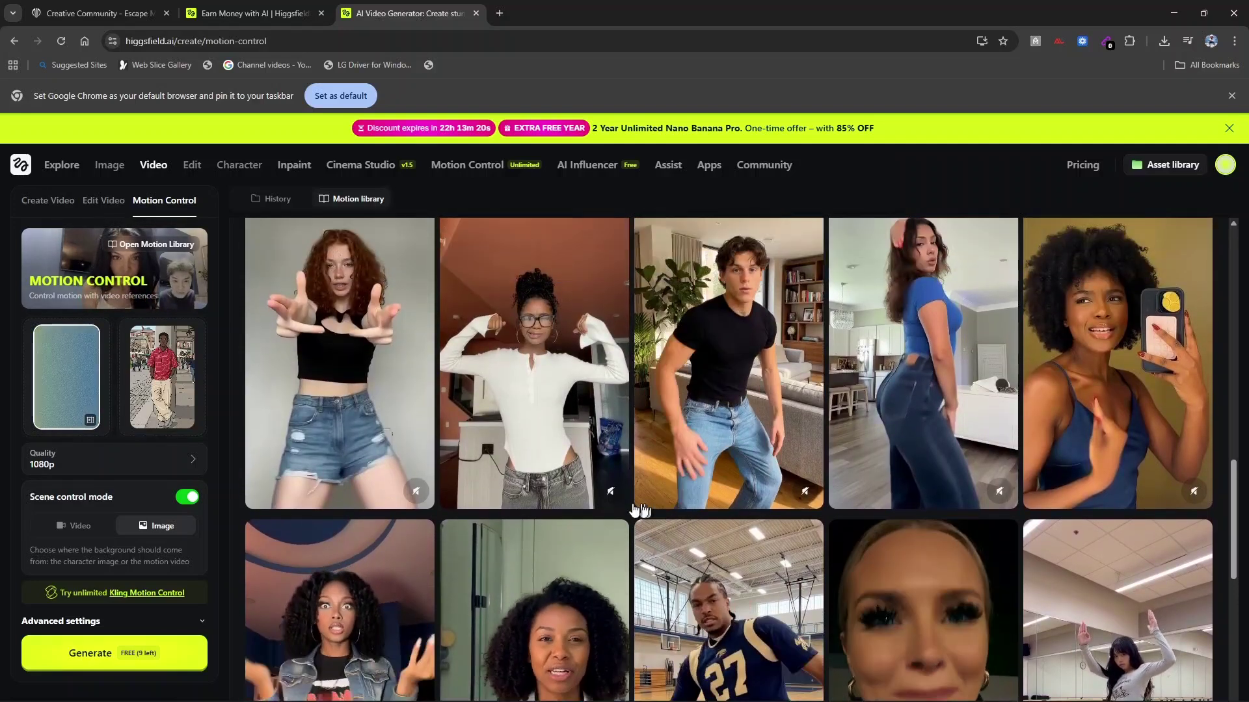
- Preview with sound the motion clip of the dancing woman in the white top and glasses, and mute it again
left_click(610, 491)
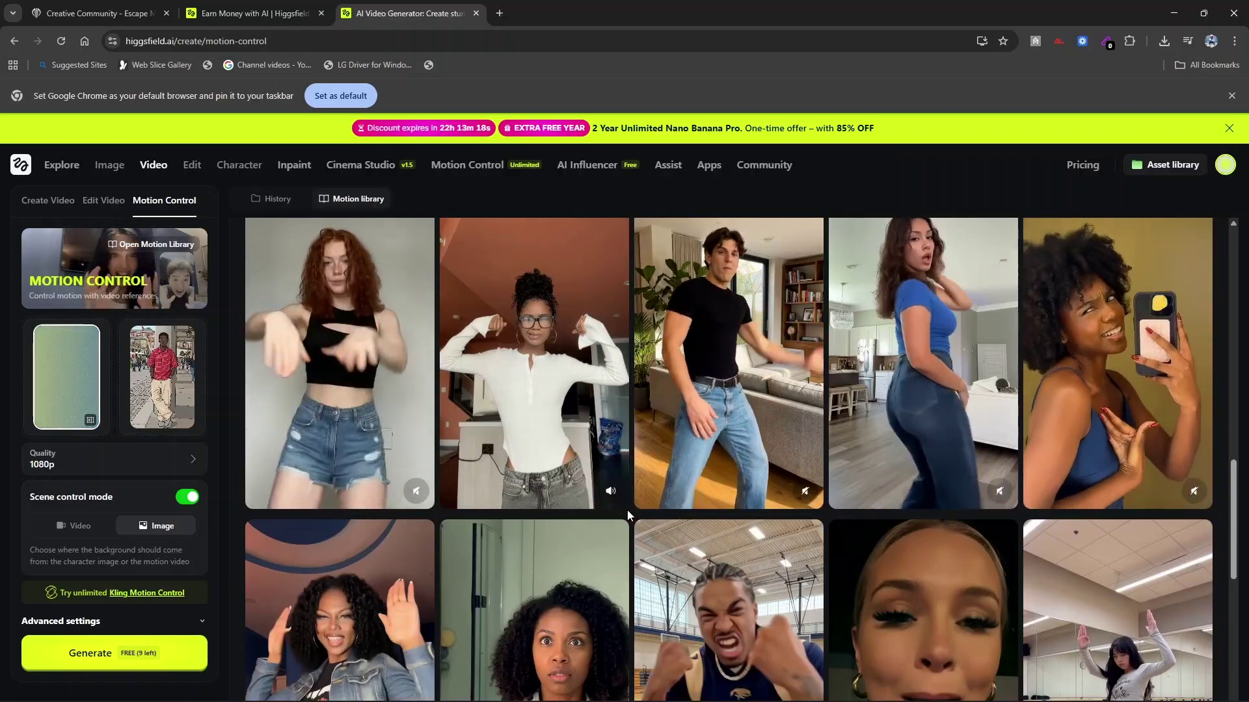
left_click(612, 493)
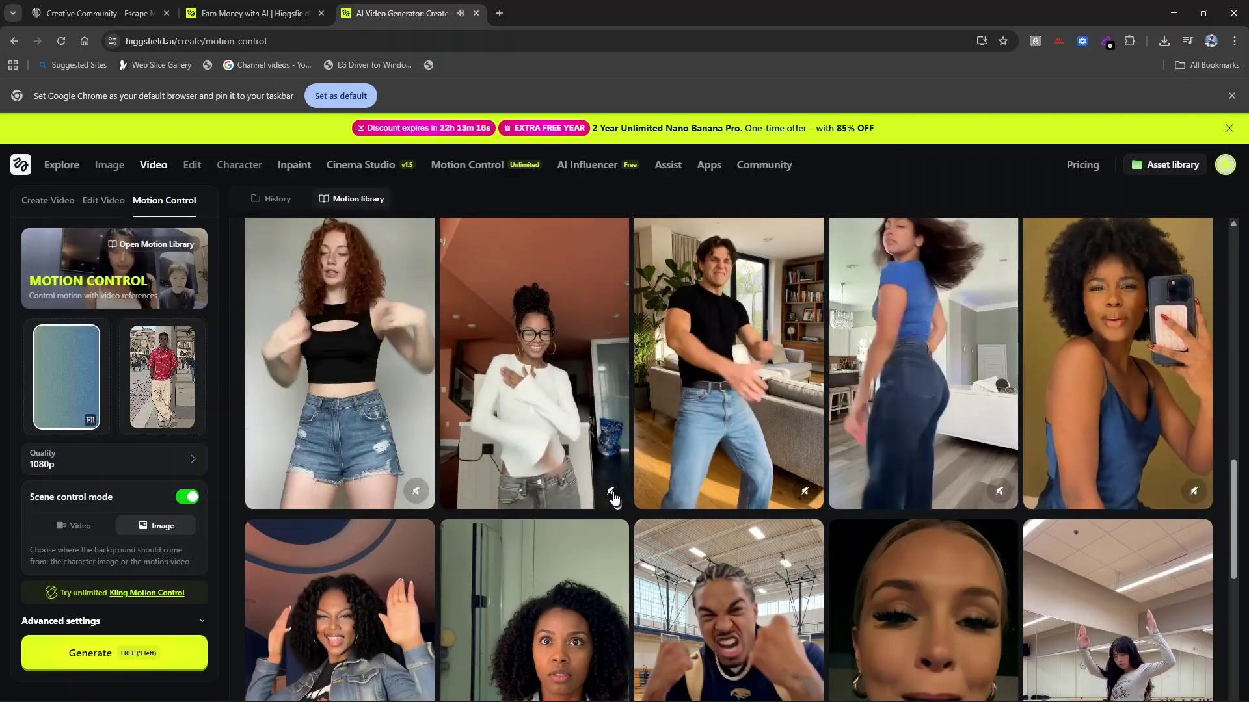
left_click(611, 494)
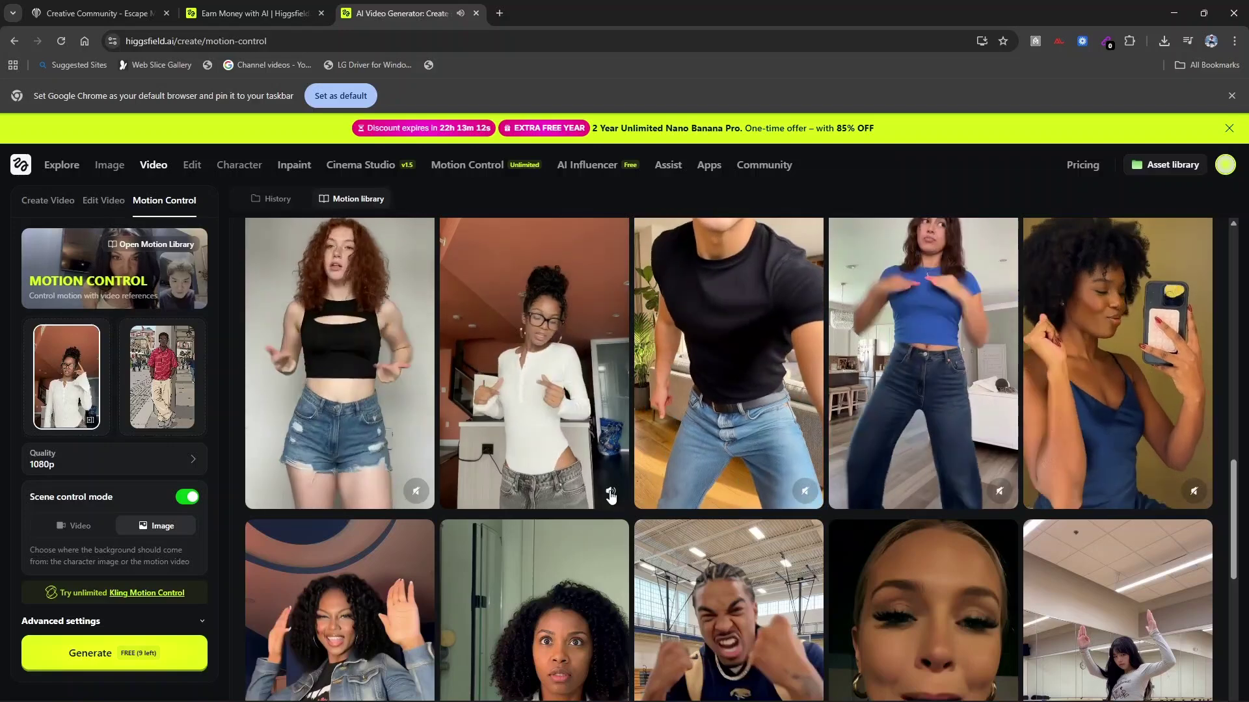
left_click(612, 494)
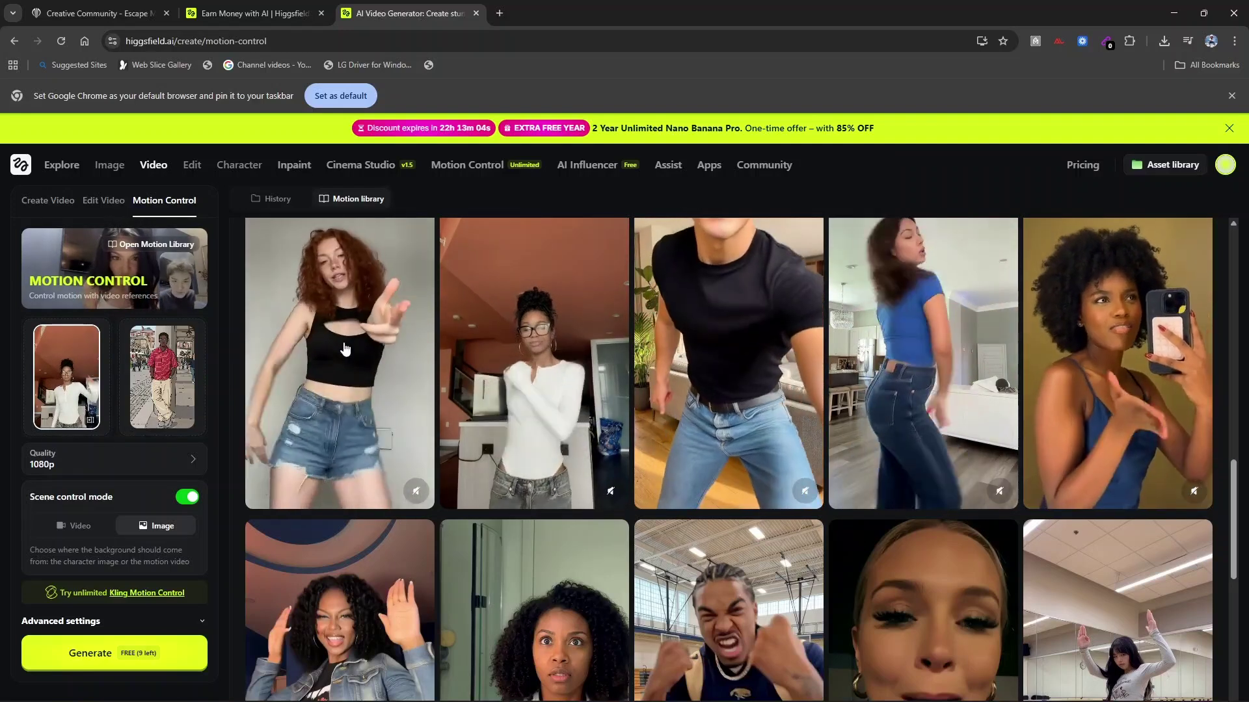
- Return to the generation history and download the 1080p motion video of the influencer in the red shirt
left_click(273, 202)
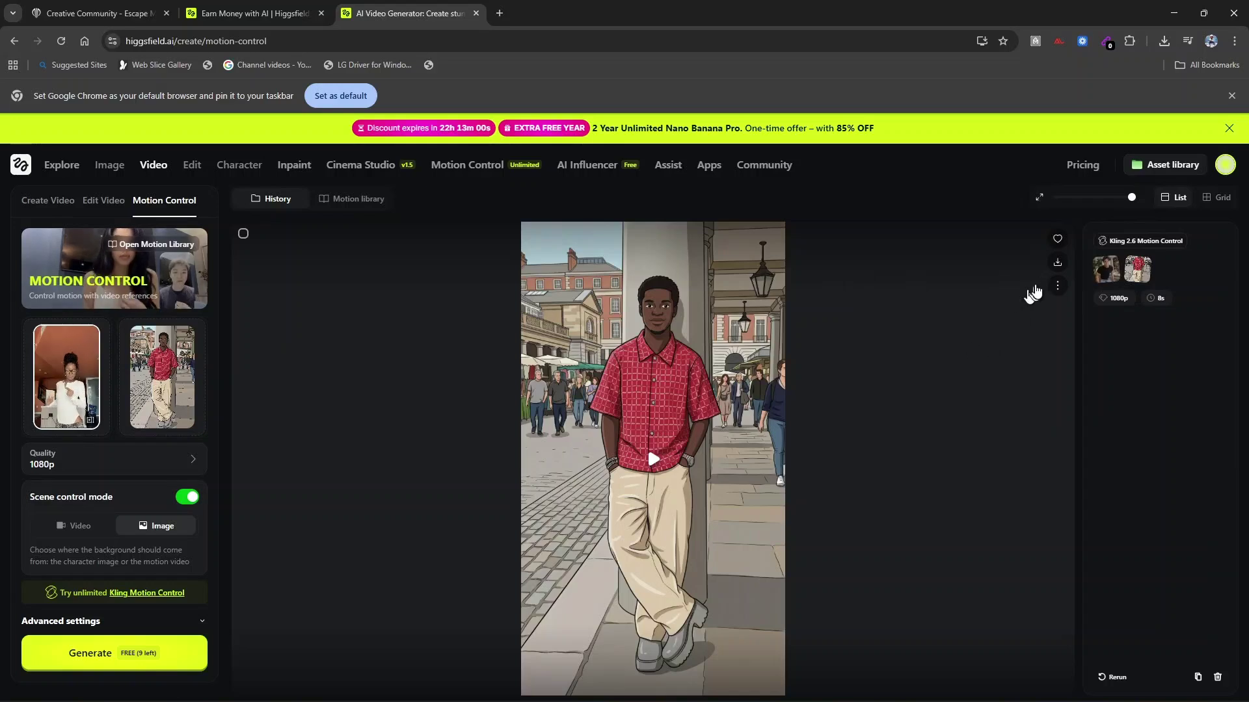
left_click(1058, 286)
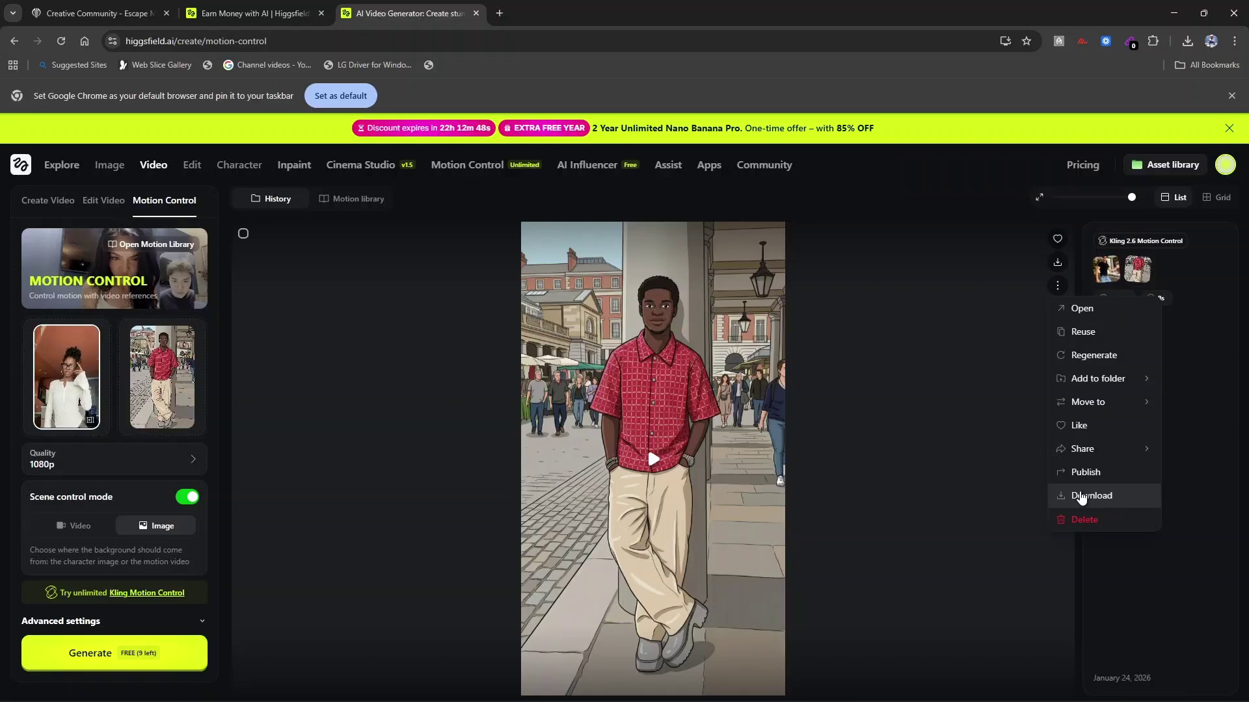
left_click(1081, 498)
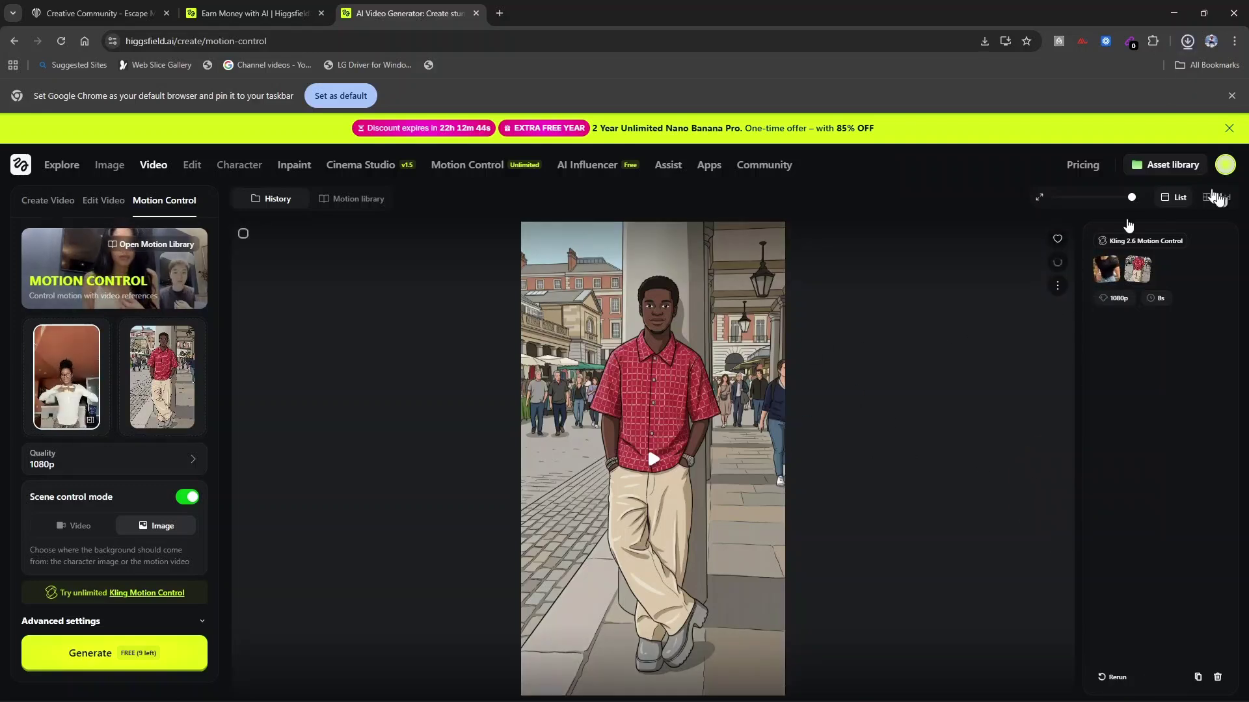
- Open the downloaded MP4 in VLC Media Player, watch it in full screen and leave full screen
left_click(1186, 41)
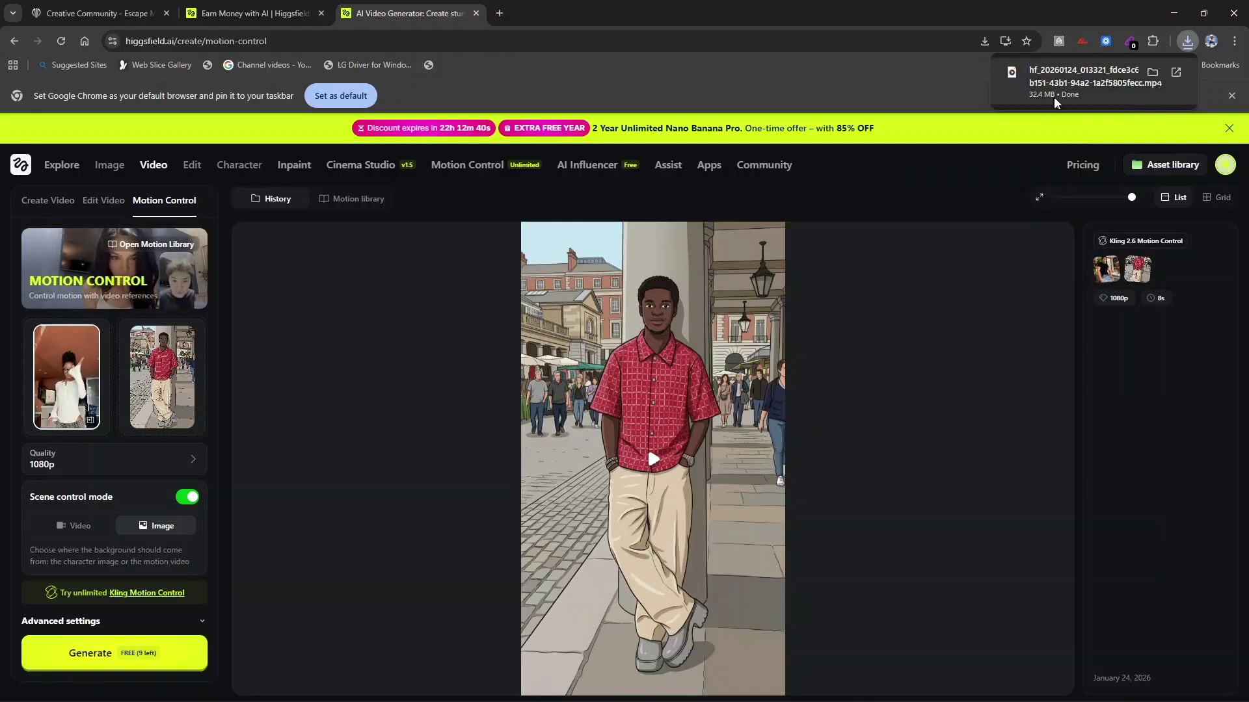
left_click(1067, 84)
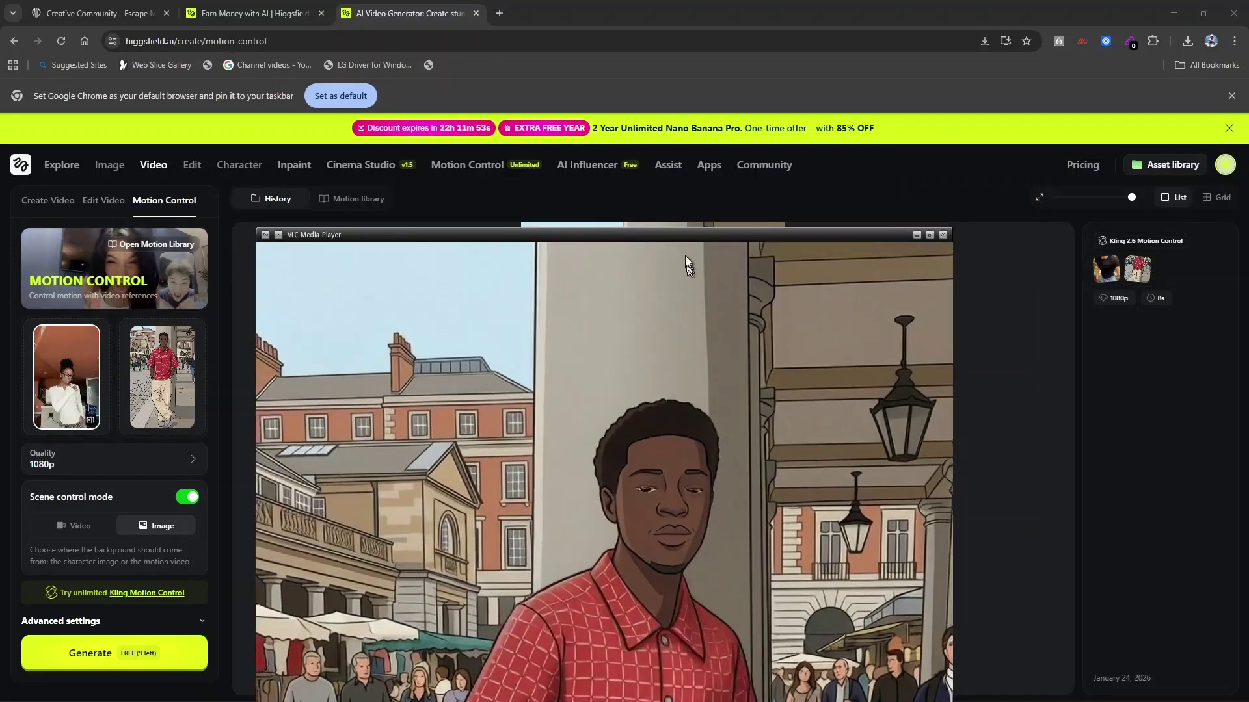
left_click_drag(674, 237, 672, 41)
double_click(624, 388)
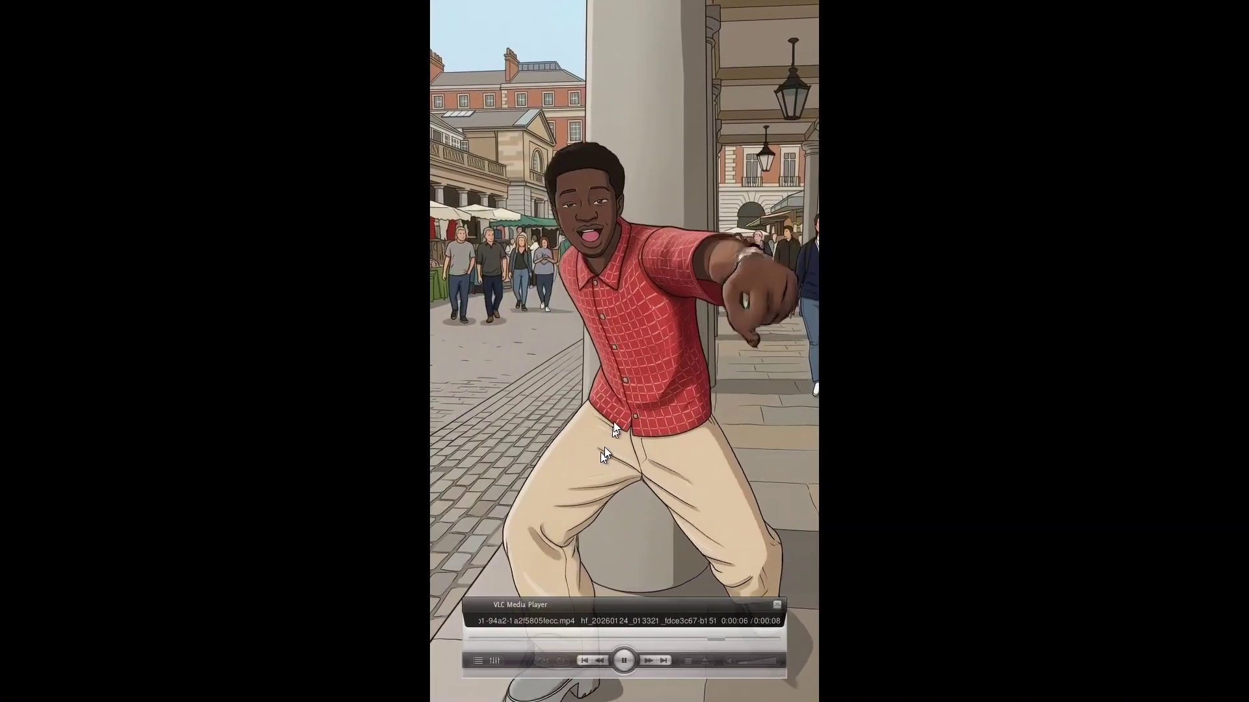
double_click(673, 427)
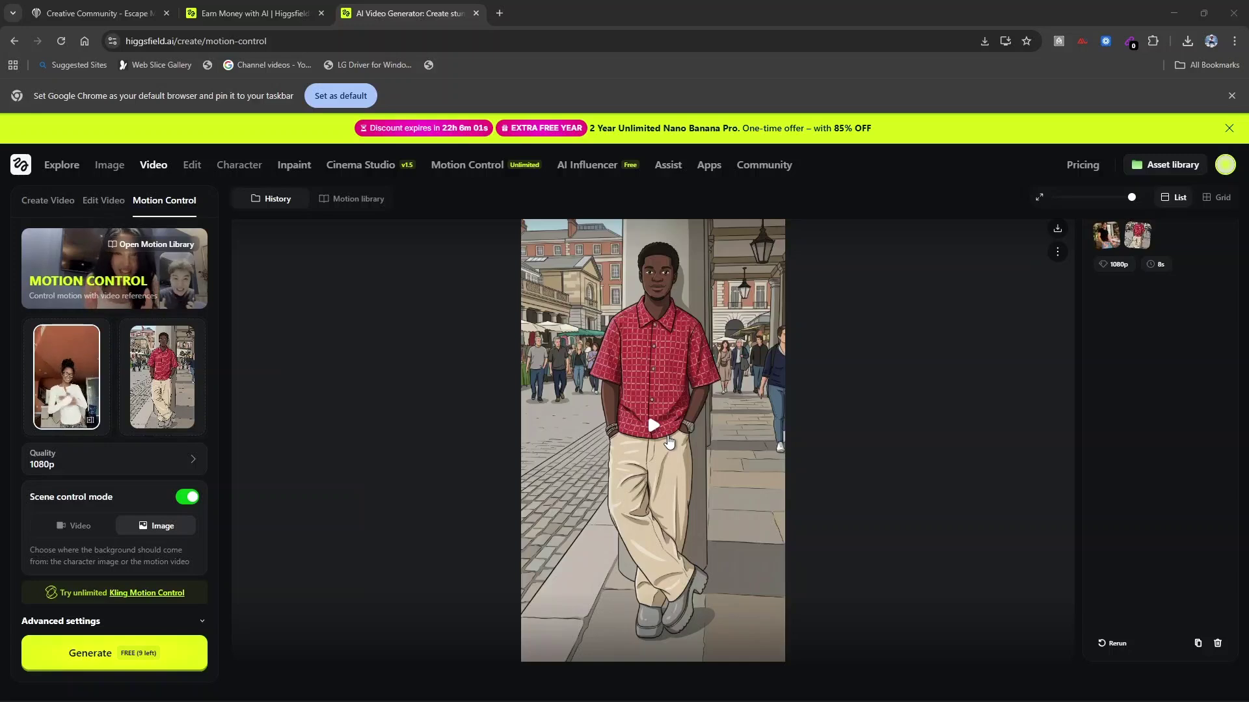
- Play the generated influencer video in the generation history
left_click(657, 427)
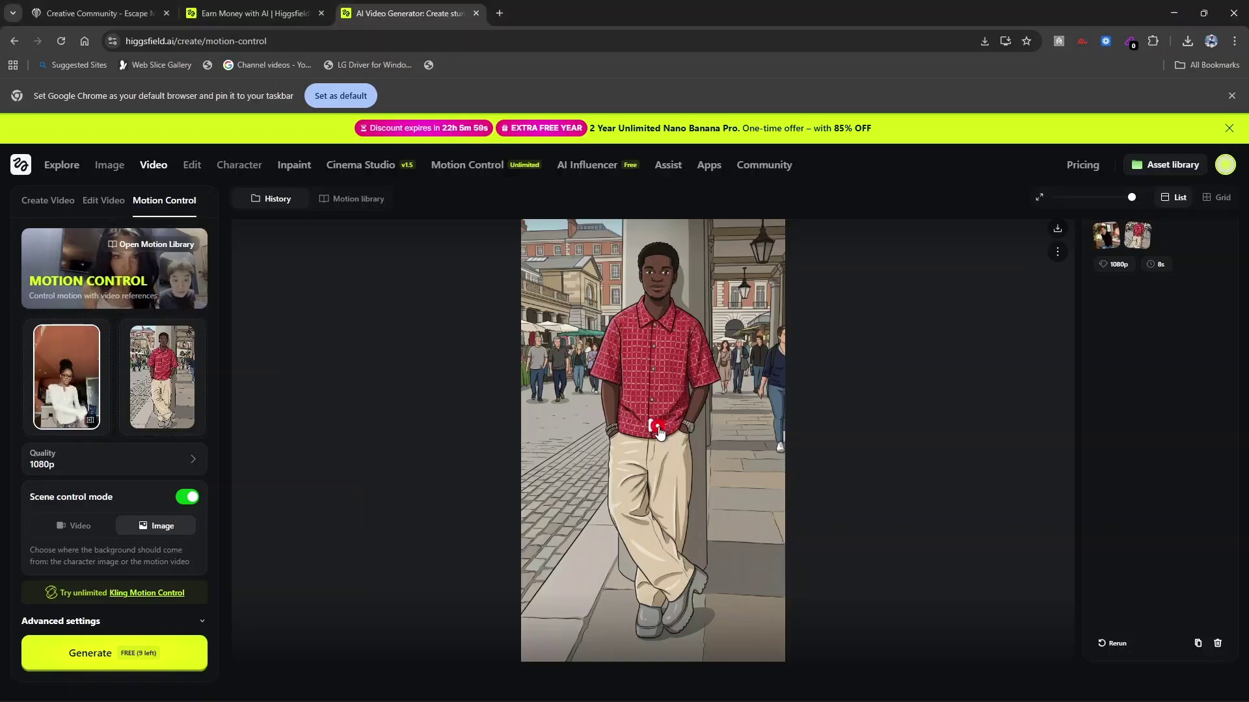